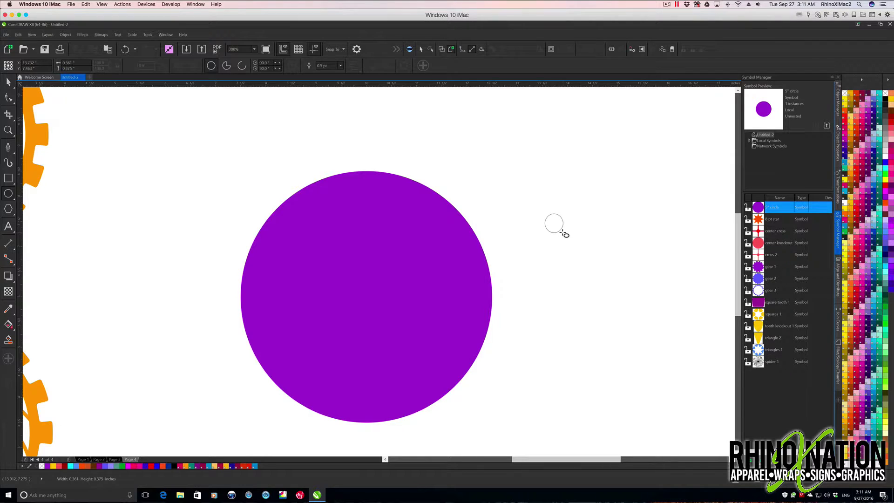
- Resize the small ellipse to a 0.5-inch circle and place a copy of it directly to its right
left_click(74, 62)
key("BackSpace")
type(".5")
key("Return")
left_click(9, 83)
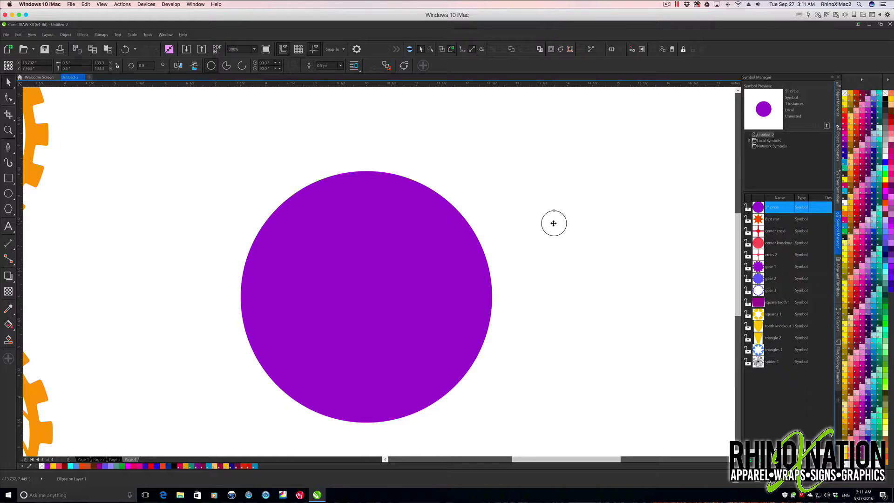
left_click_drag(554, 224, 579, 223)
left_click(542, 223)
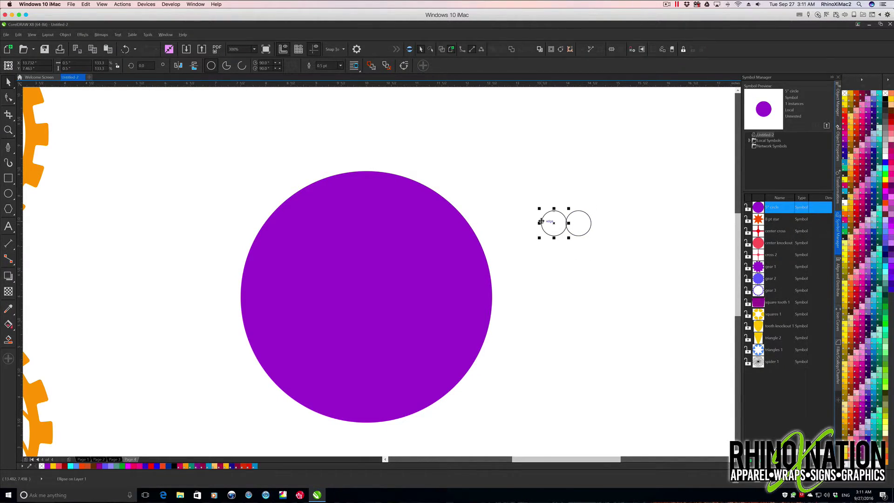
- Resize the right-hand circle copy into an ellipse 0.25 inch wide and 1.5 inches high
left_click(580, 213)
left_click(65, 69)
double_click(65, 69)
type("1.5")
key("Return")
left_click(75, 63)
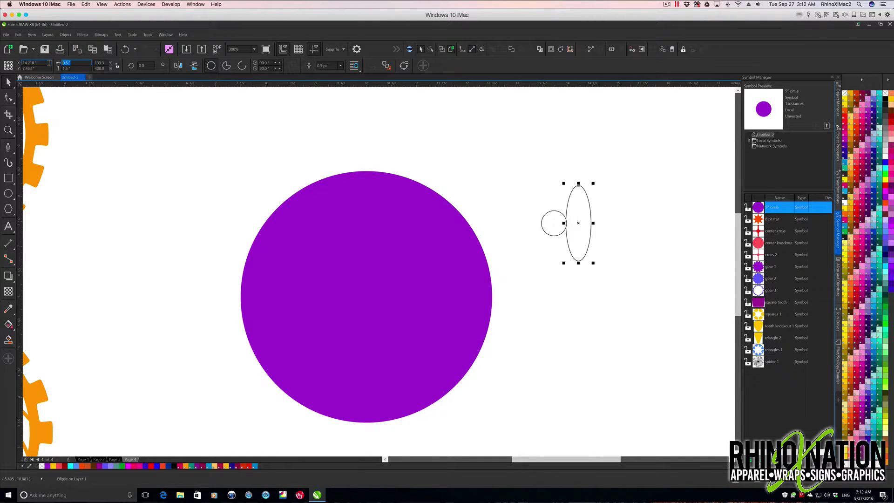
key("BackSpace")
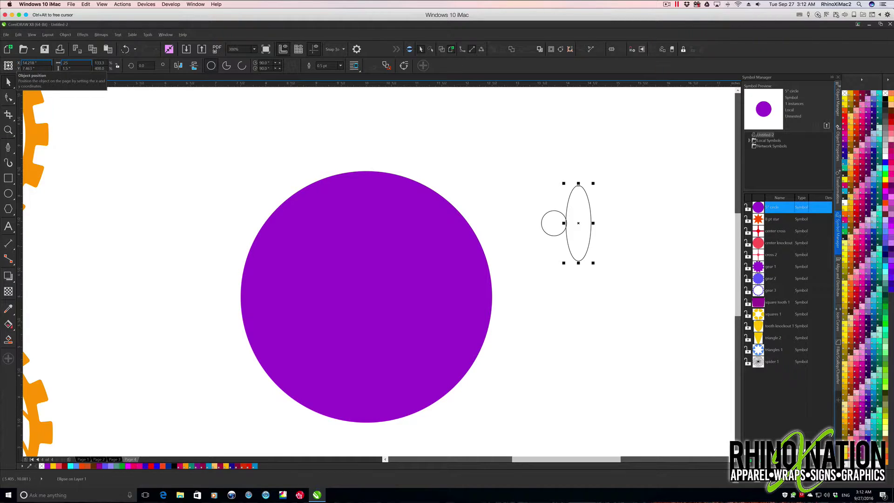
type(".25")
key("Return")
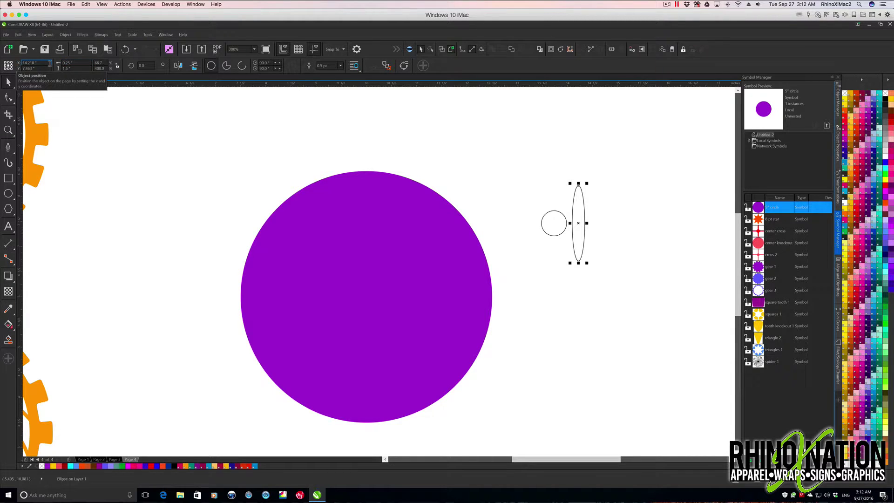
- Convert the narrow ellipse and the small 0.5-inch circle to curves
right_click(573, 199)
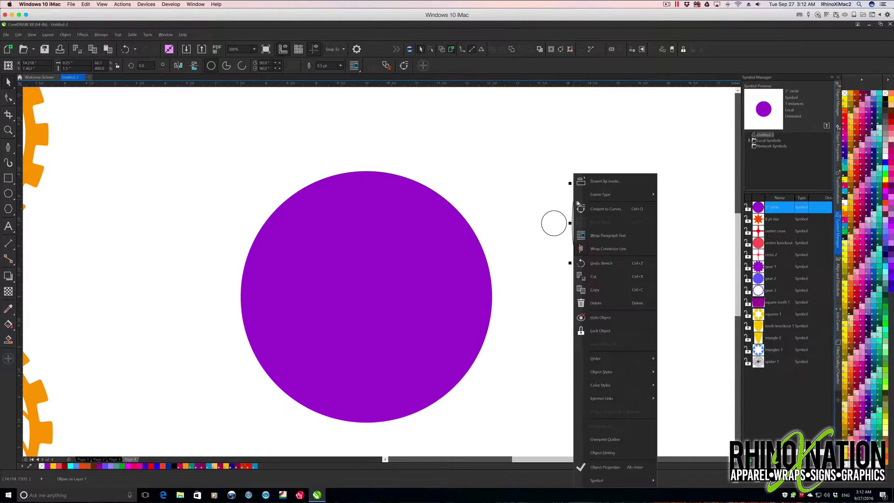
left_click(603, 207)
left_click(558, 214)
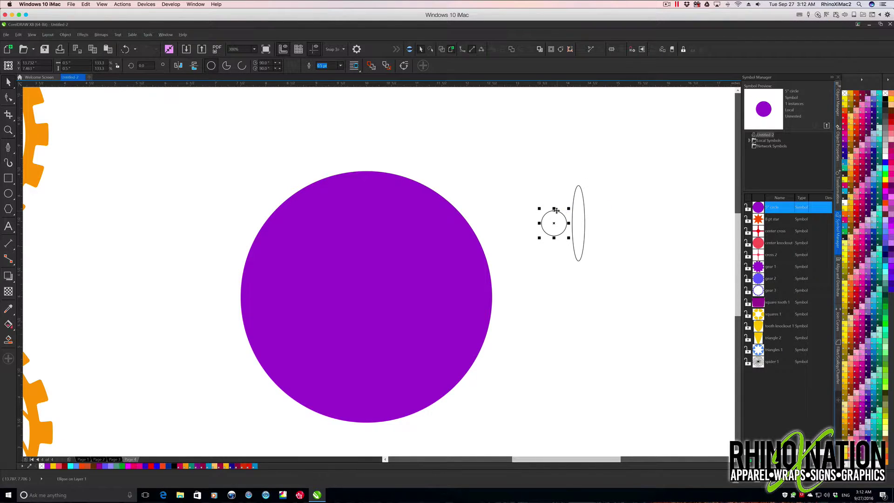
right_click(555, 214)
left_click(587, 213)
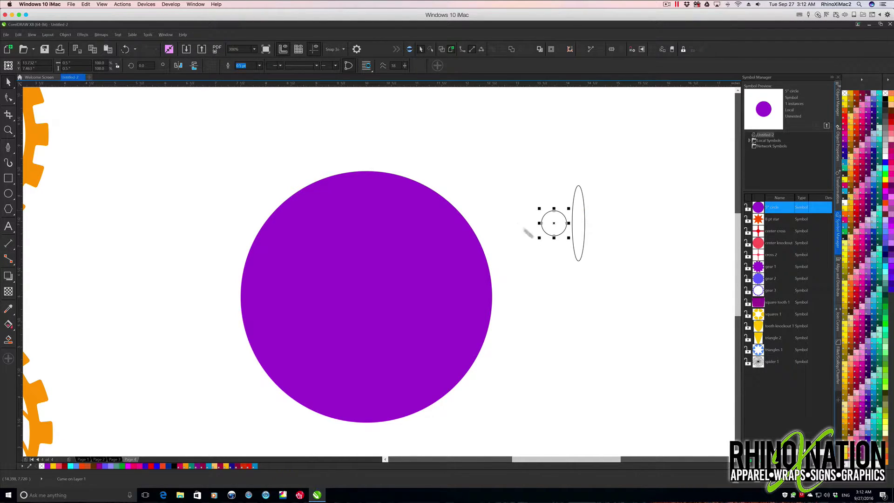
left_click(523, 232)
- Break the narrow ellipse's curve at its leftmost and rightmost nodes
left_click(8, 98)
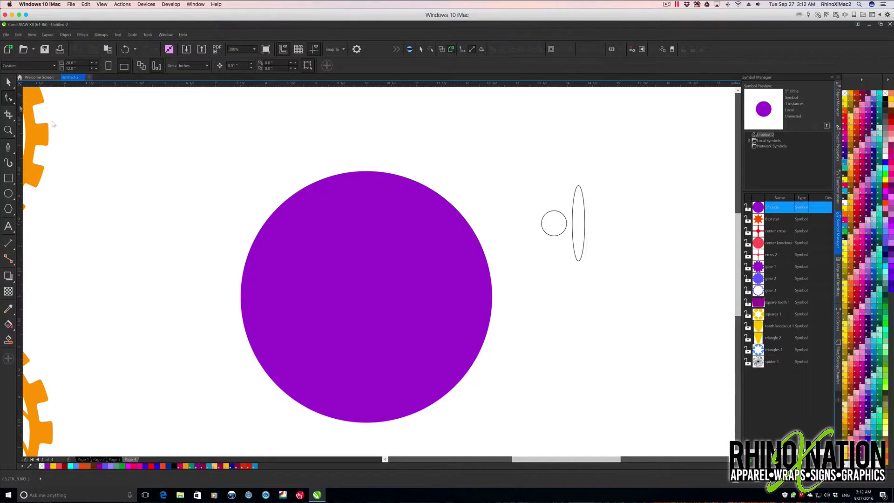
scroll(583, 224, "up", 2)
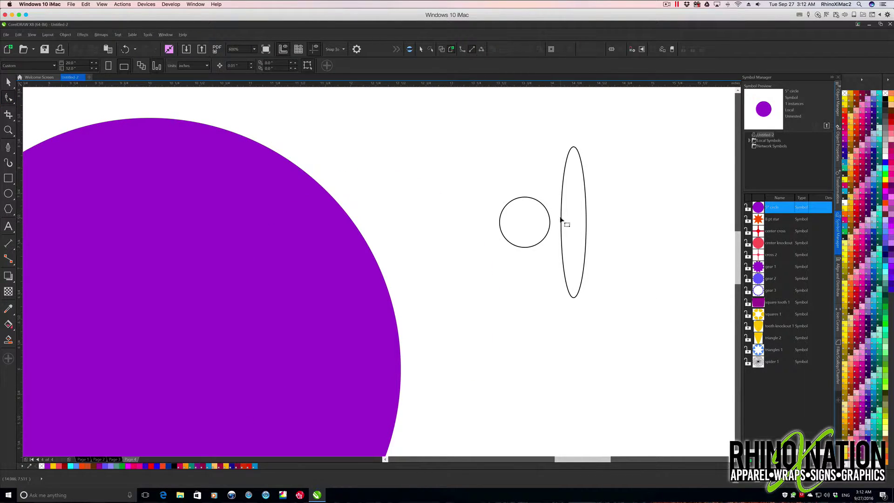
left_click(561, 220)
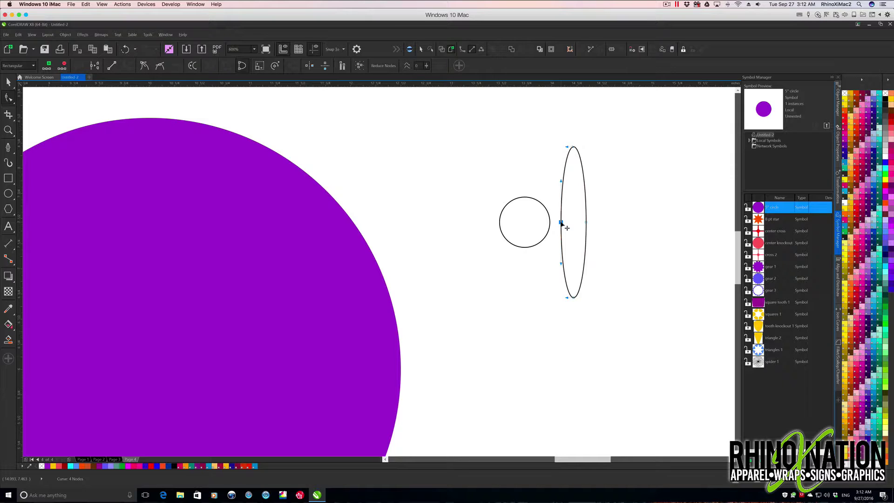
left_click(585, 223, "shift")
left_click(94, 65)
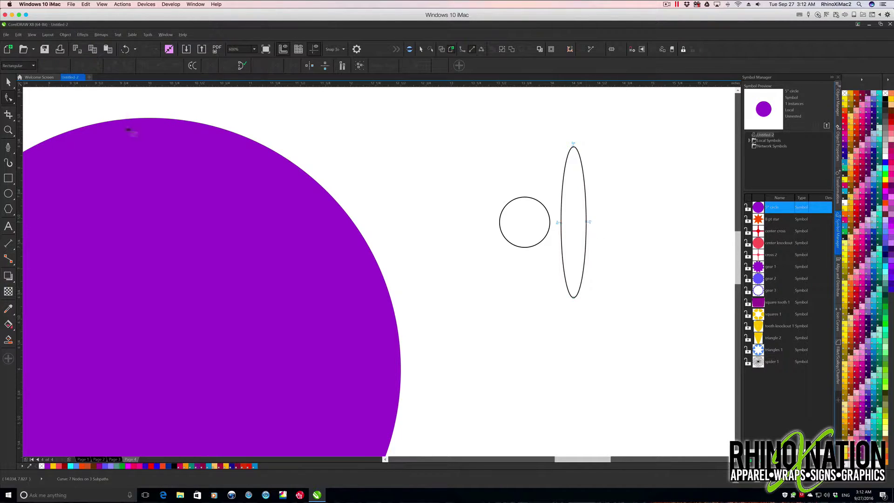
- Break the split ellipse apart and delete its lower half, leaving the upper arch
key("space")
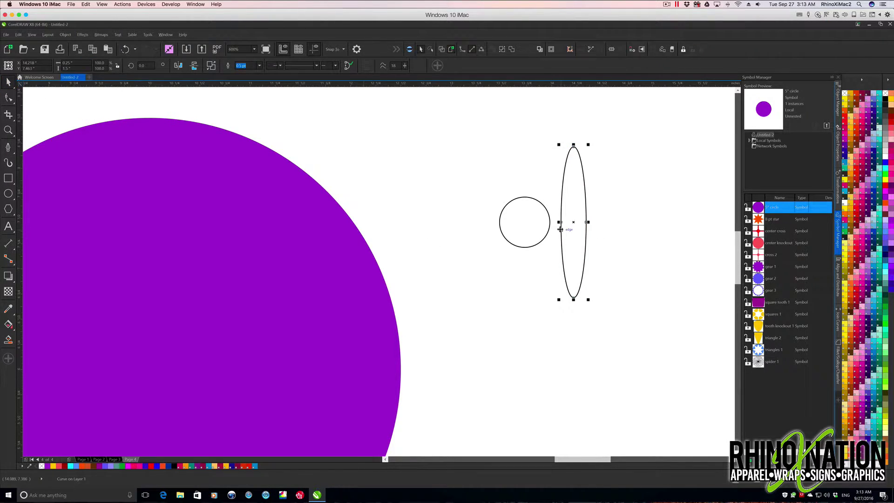
right_click(560, 229)
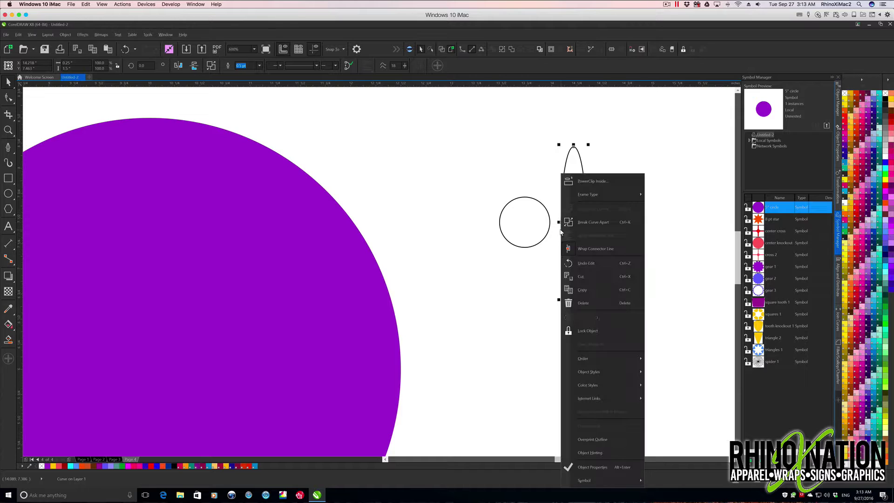
left_click(591, 223)
left_click(605, 225)
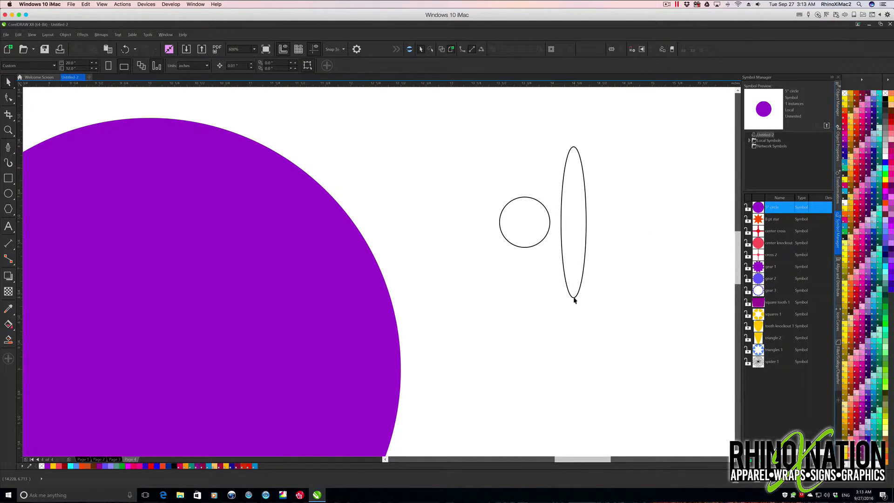
left_click(573, 298)
key("Delete")
- Break the small circle's curve at its rightmost and bottom nodes
left_click(525, 198)
key("F10")
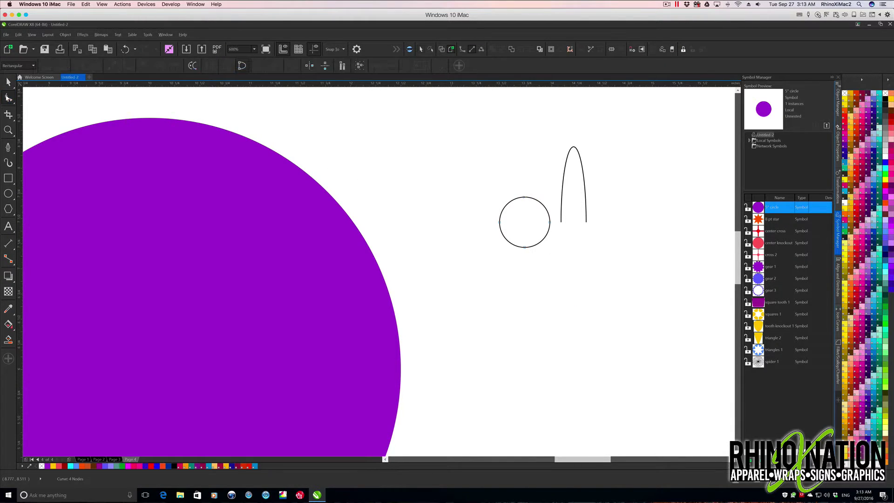
left_click(550, 223)
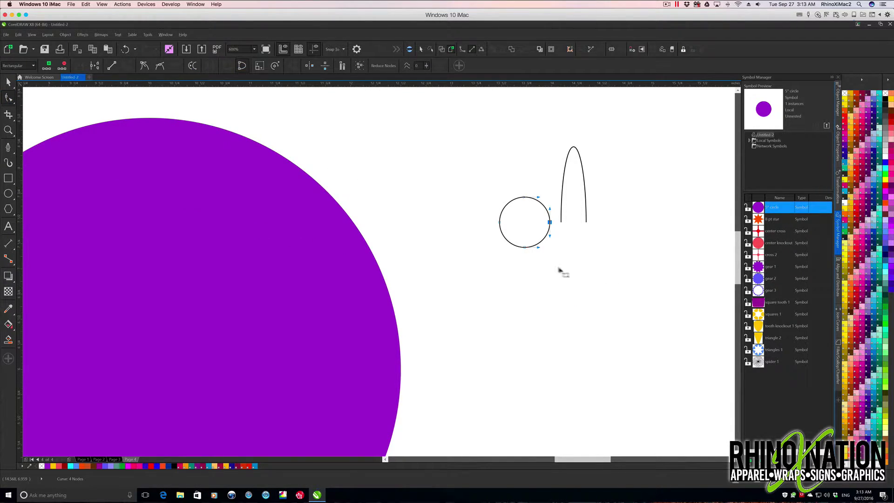
left_click(525, 247, "shift")
left_click(96, 66)
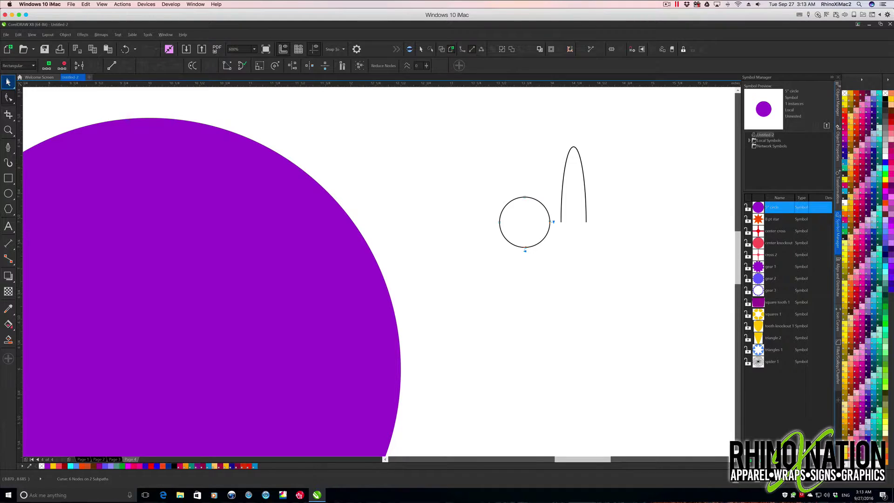
- Break the split circle apart and delete the larger portion, keeping only the lower-right quarter arc
left_click(8, 82)
right_click(516, 198)
left_click(551, 223)
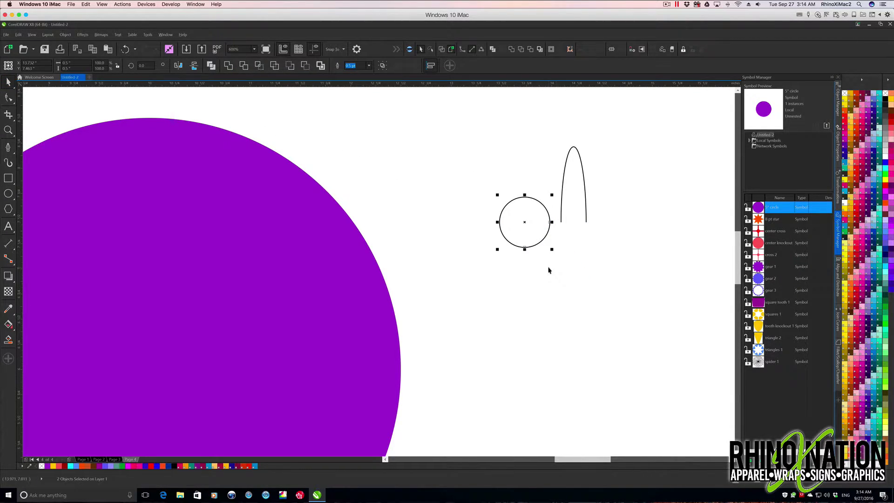
key("Delete")
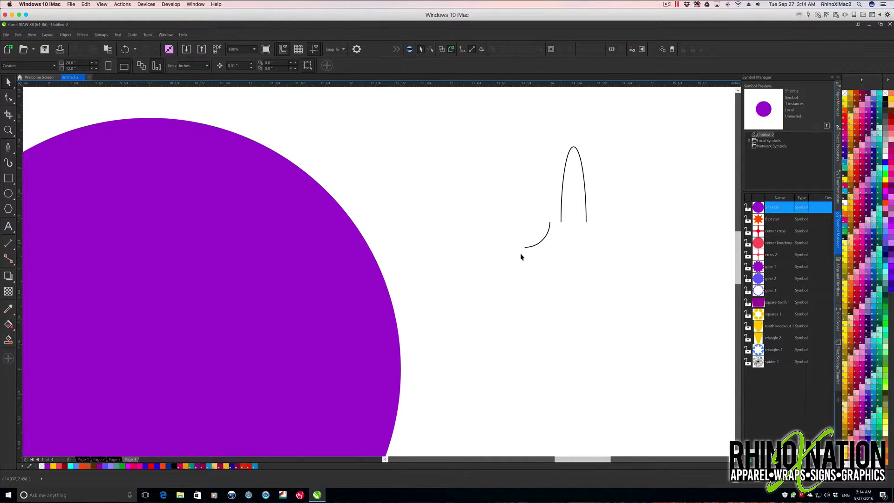
- Make a horizontally mirrored copy of the quarter arc and attach the two arcs to the arch's left and right feet as outward flares
left_click(542, 241)
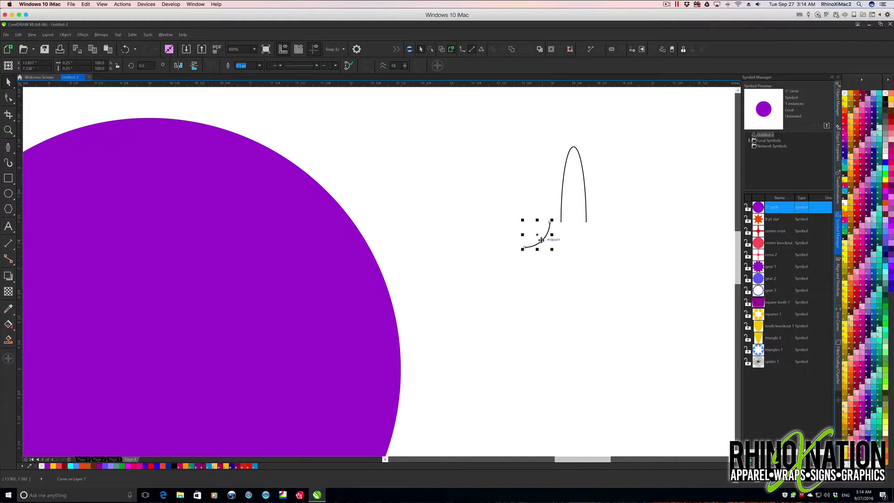
left_click(193, 66)
left_click_drag(540, 234, 599, 238)
left_click(538, 234)
left_click_drag(539, 234, 548, 236)
left_click(567, 277)
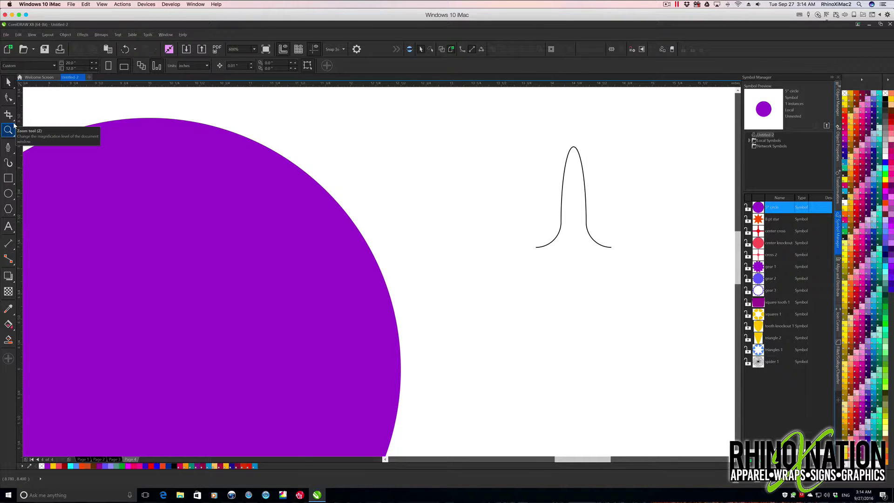
- Join the left arc to the arch's left foot with Join Curves set to Extend
left_click(8, 97)
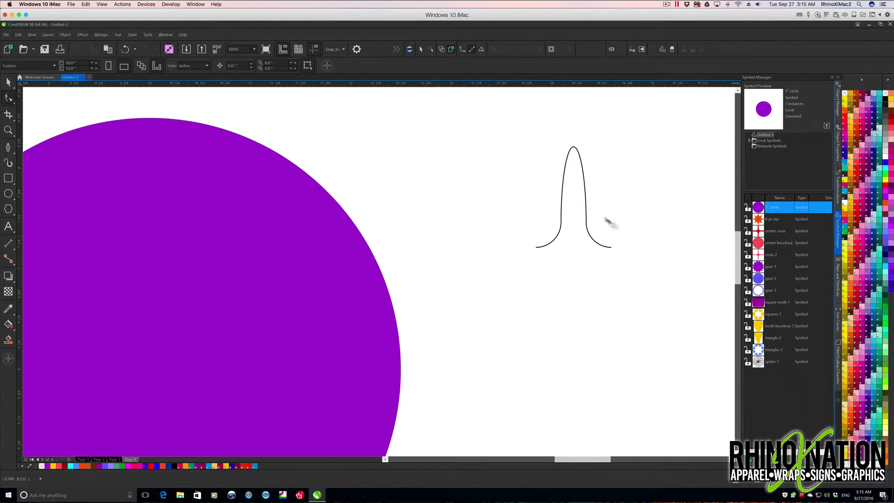
left_click(564, 206)
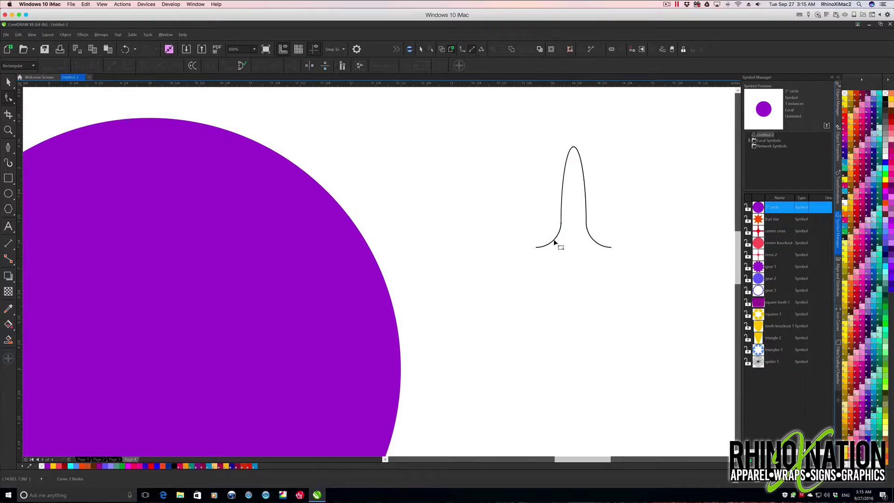
left_click_drag(551, 212, 565, 229)
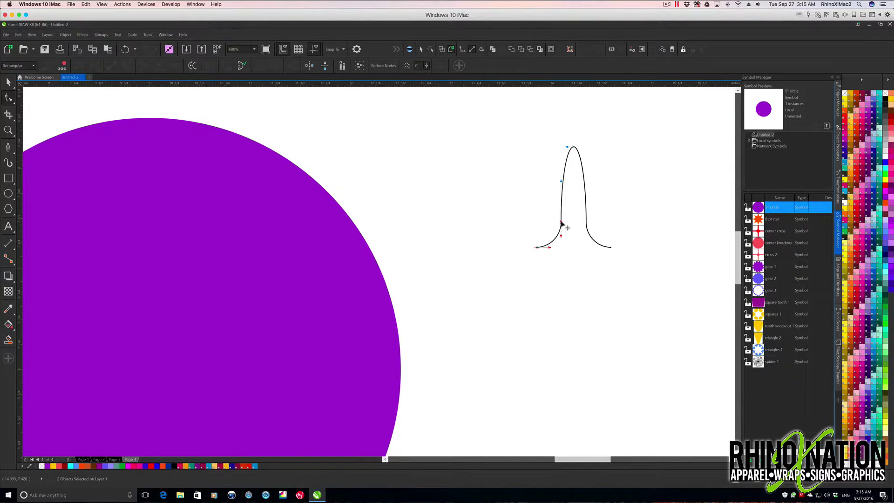
left_click(838, 320)
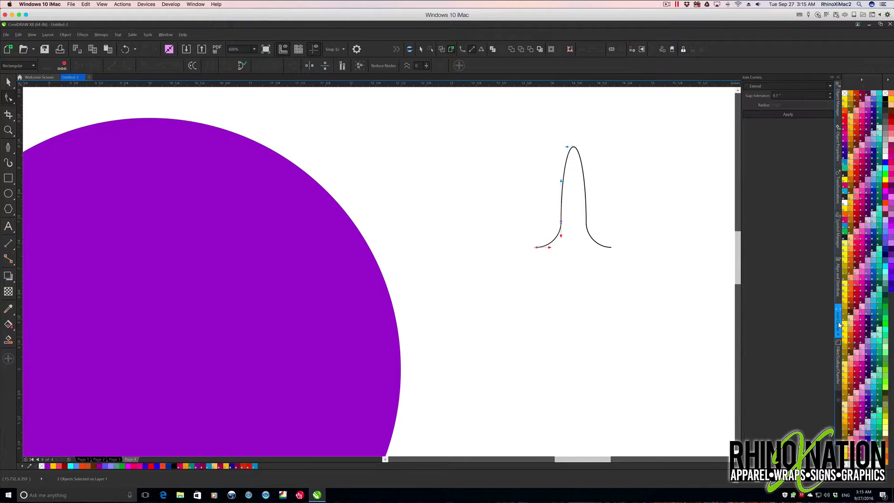
left_click(793, 97)
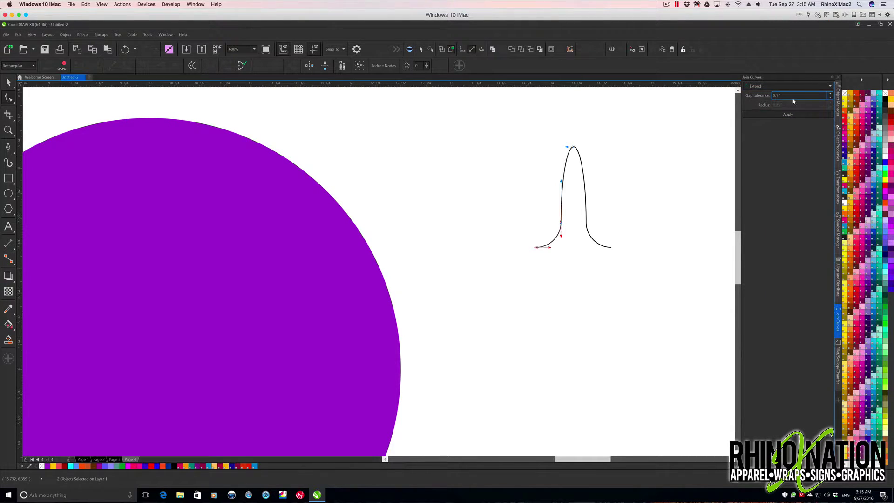
left_click(790, 117)
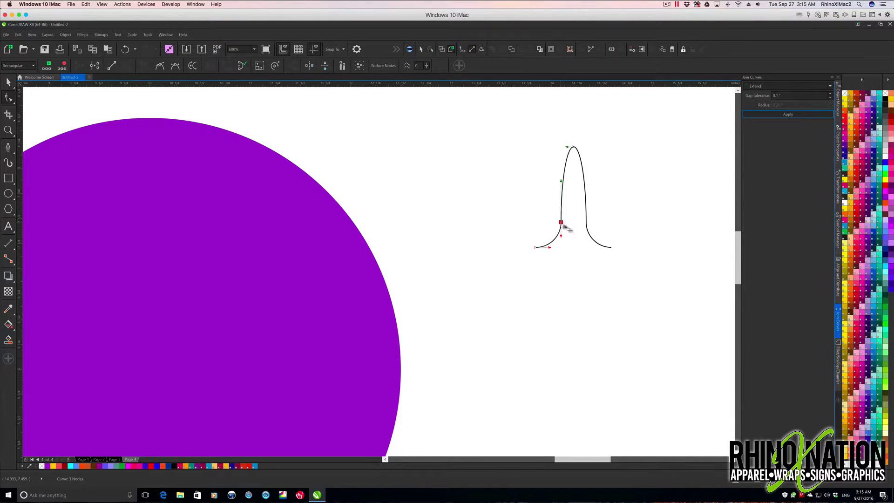
- Join the right arc to the arch's right foot, and join the two arch halves at the peak node
left_click(586, 215)
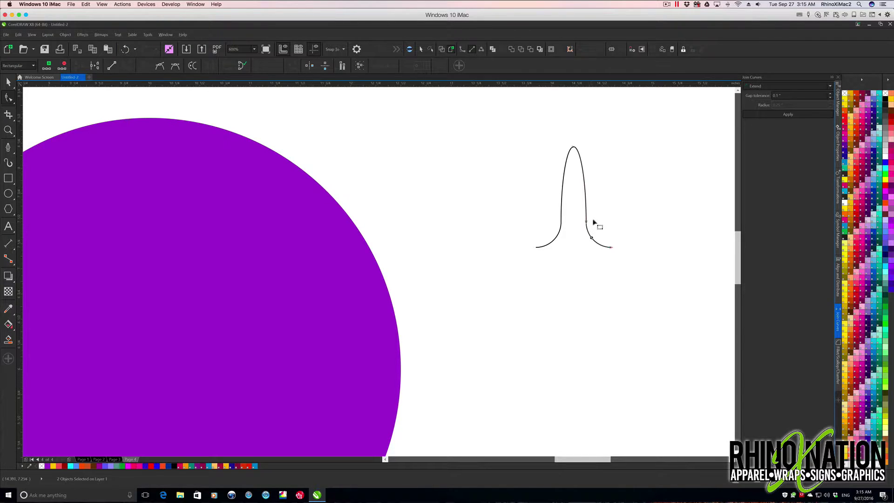
left_click_drag(593, 214, 582, 228)
left_click(788, 114)
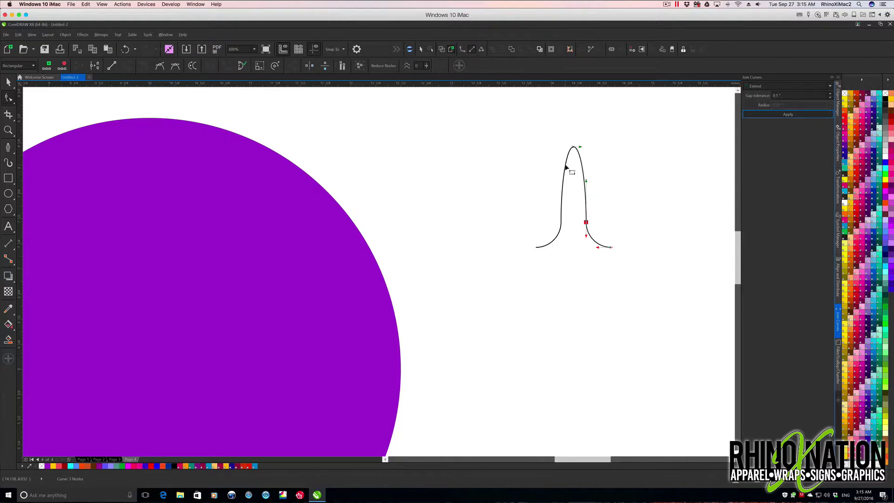
left_click_drag(568, 139, 577, 154)
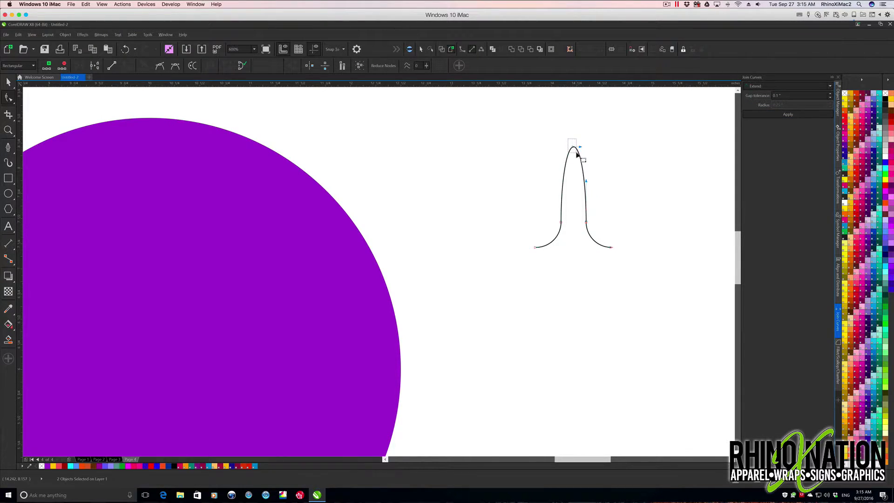
left_click(797, 115)
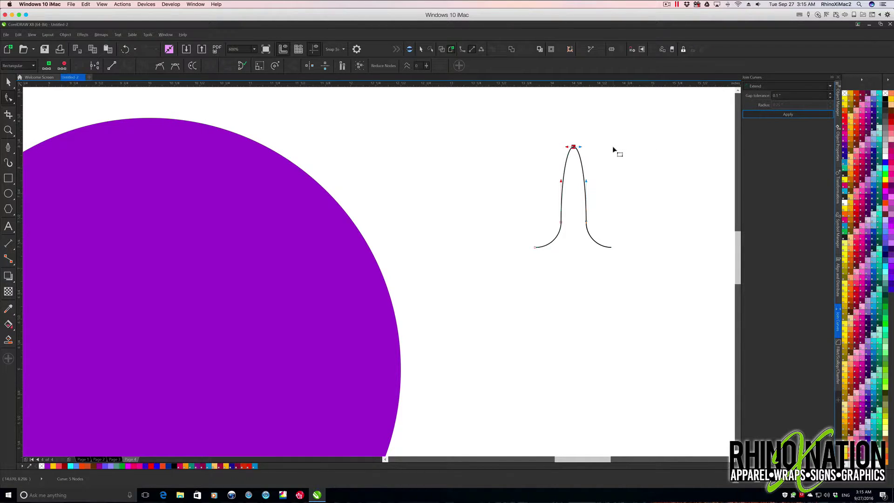
- Undo the last edit and make the node between the arch and the left flare smooth
key("ctrl+z")
left_click(561, 223)
left_click(159, 67)
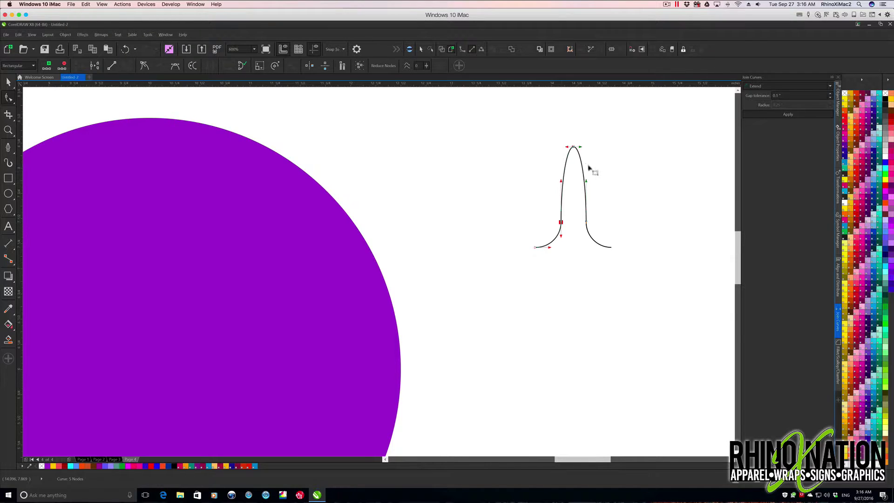
- Move the upper handle of the left junction node slightly inward to slant the arch's left side
scroll(585, 171, "up", 2)
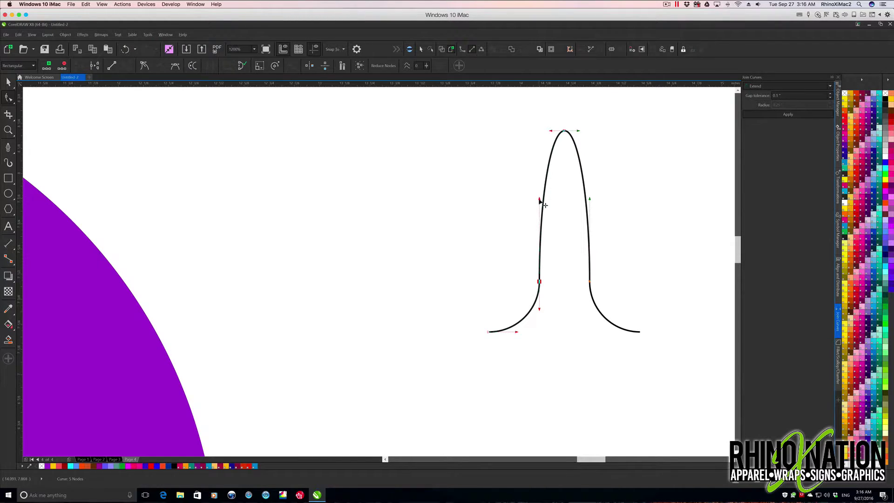
left_click_drag(539, 200, 547, 200)
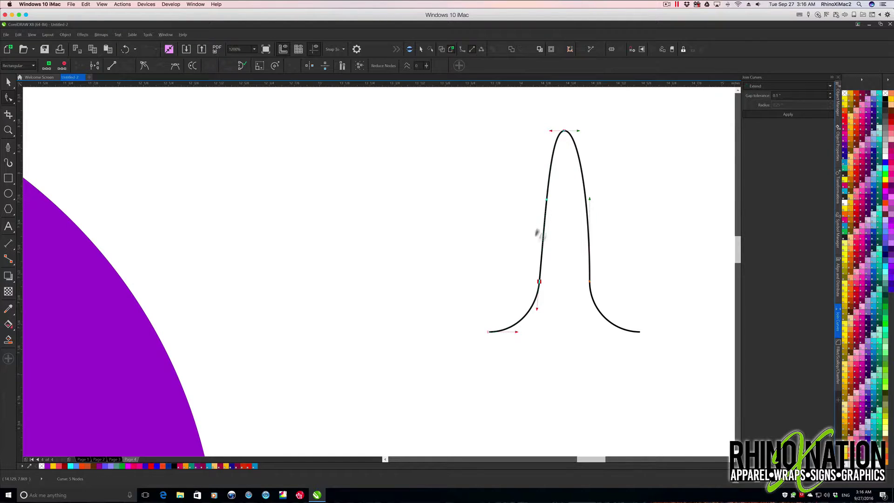
- Make the node between the arch and the right flare smooth, and move its upper handle slightly inward to slant the arch's right side
left_click(589, 281)
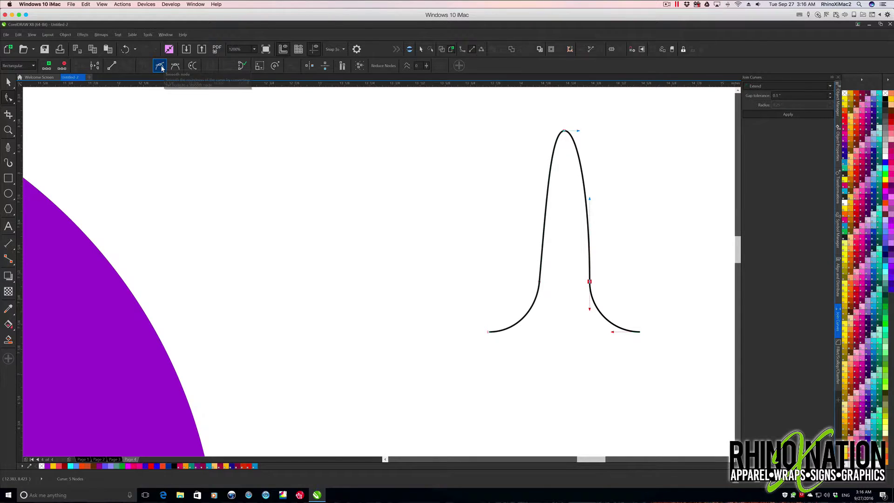
left_click(162, 68)
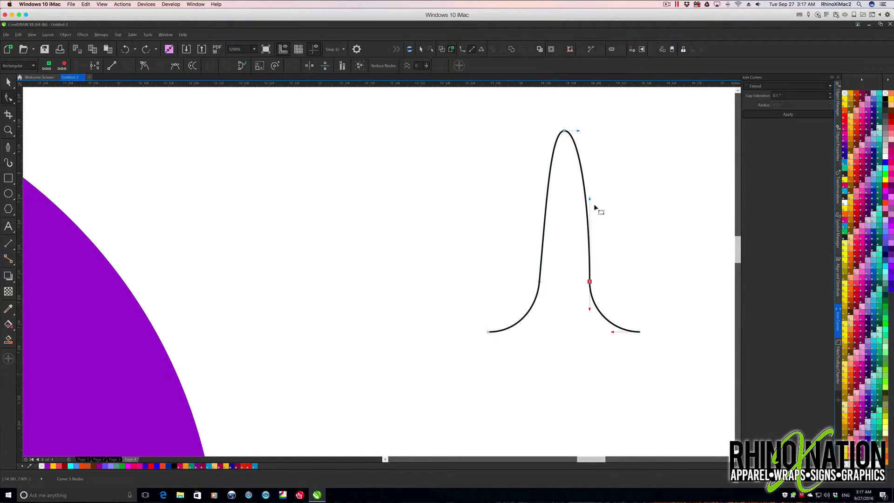
left_click_drag(590, 198, 582, 201)
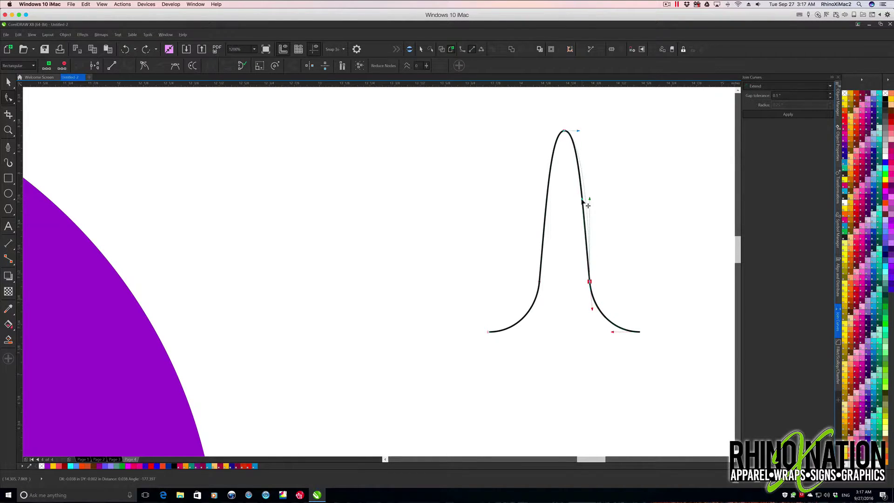
left_click(582, 200)
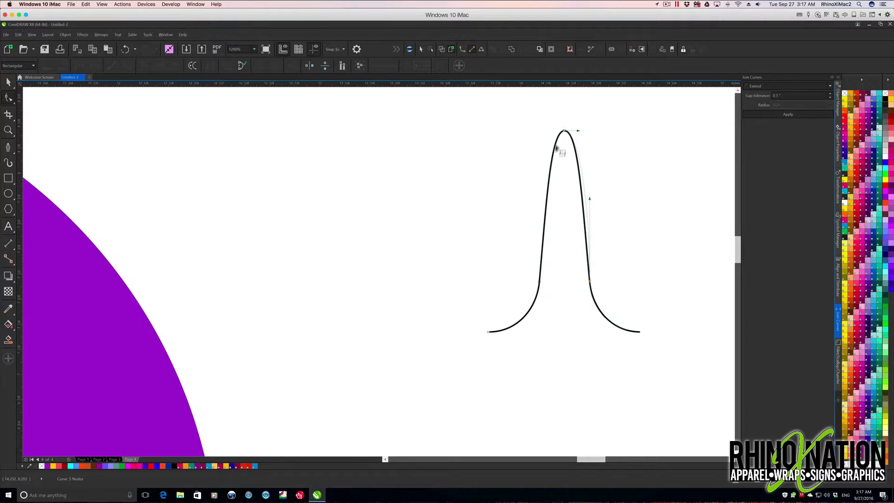
- Make the arch's peak node symmetrical and shorten its handles slightly
left_click(565, 132)
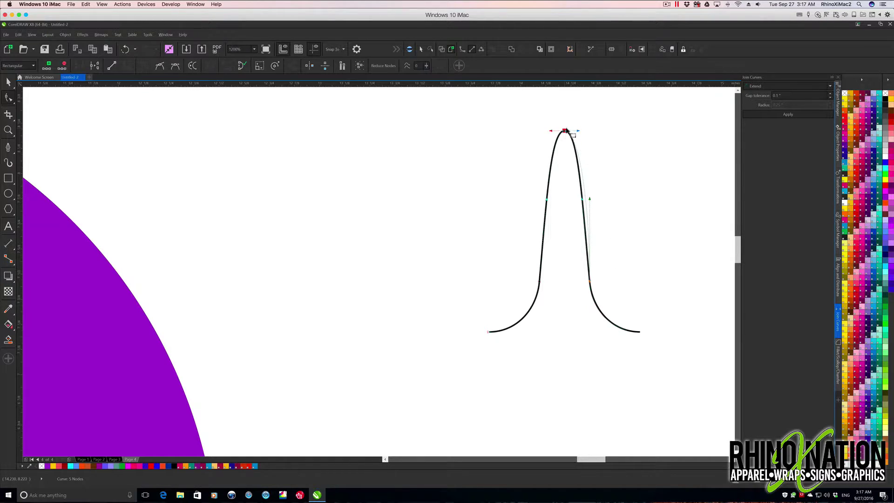
left_click(175, 68)
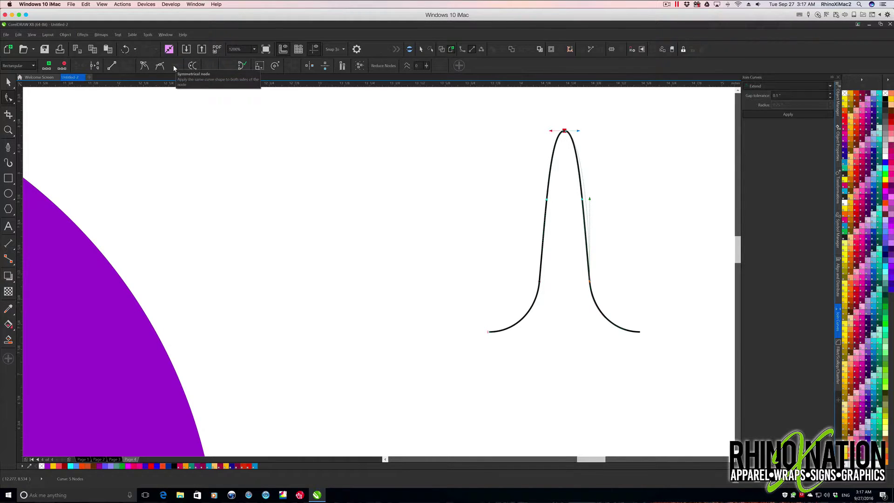
left_click_drag(579, 133, 578, 131)
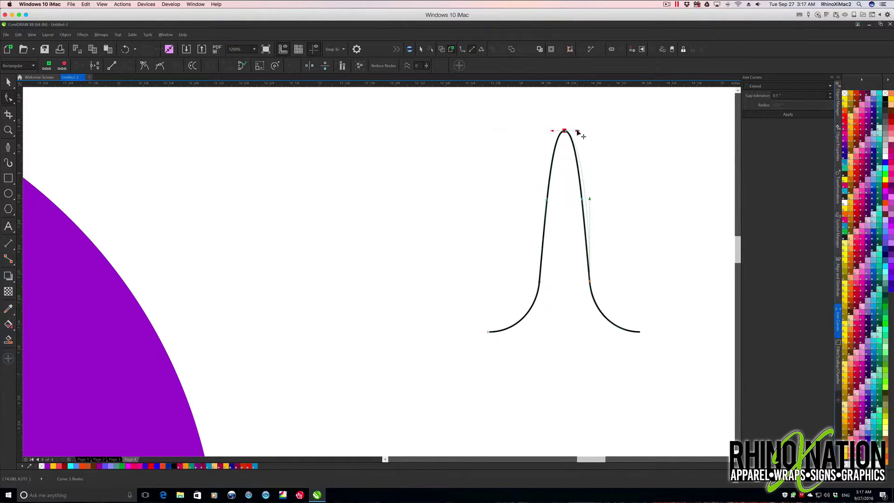
- Nudge the end nodes of the left and right feet slightly downward by the same amount
left_click(489, 334)
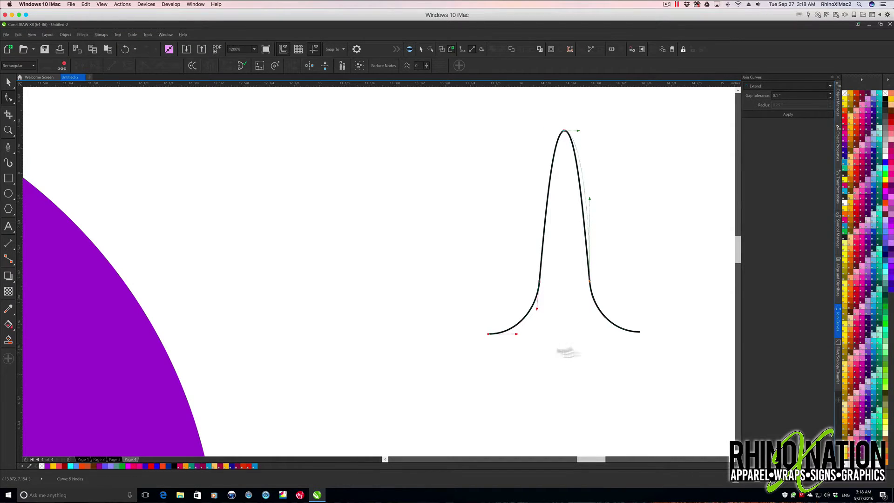
left_click(640, 333)
key("Down")
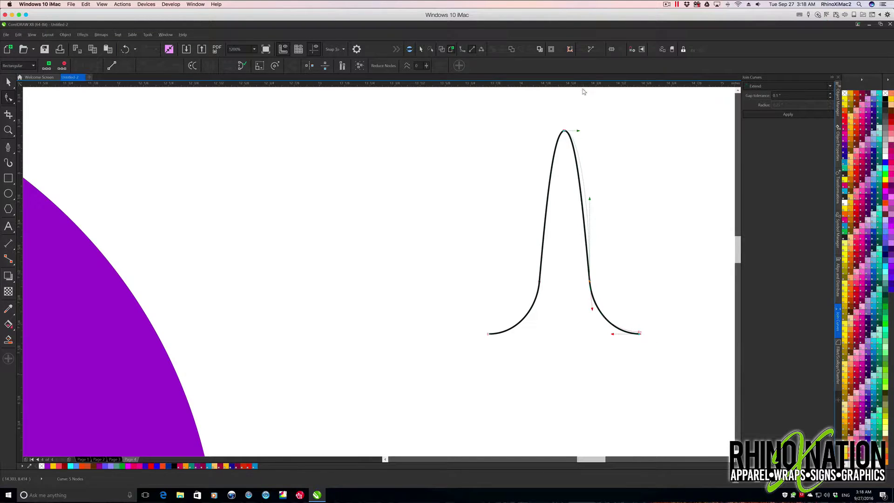
- Place a horizontal guideline just above the feet and raise both end nodes' handles onto it so the feet slope down
left_click(620, 331)
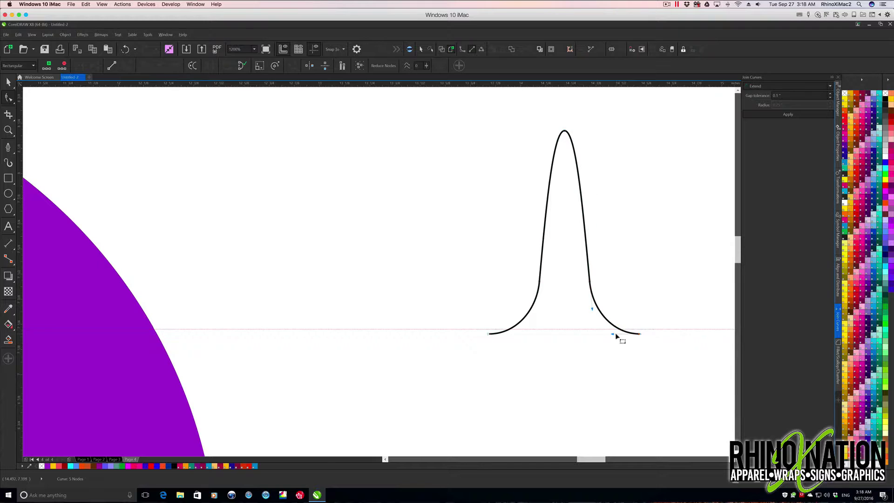
left_click_drag(613, 335, 612, 335)
left_click(489, 335)
left_click_drag(515, 333, 515, 335)
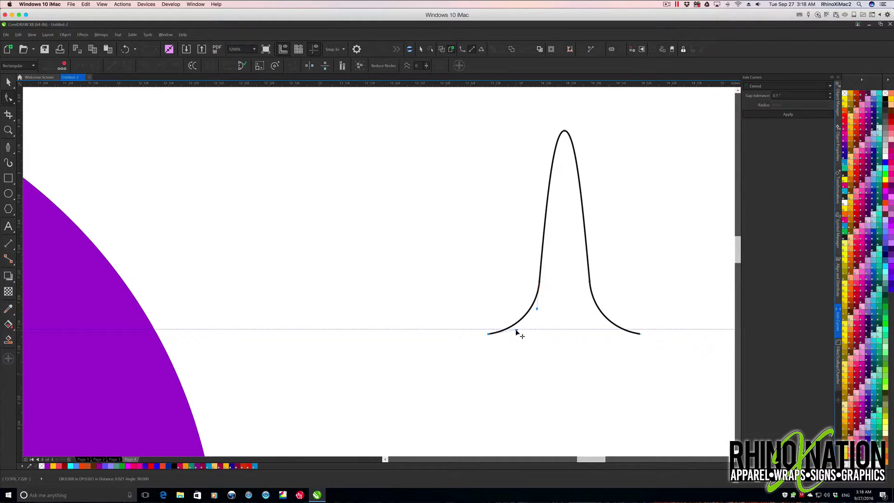
left_click(518, 337)
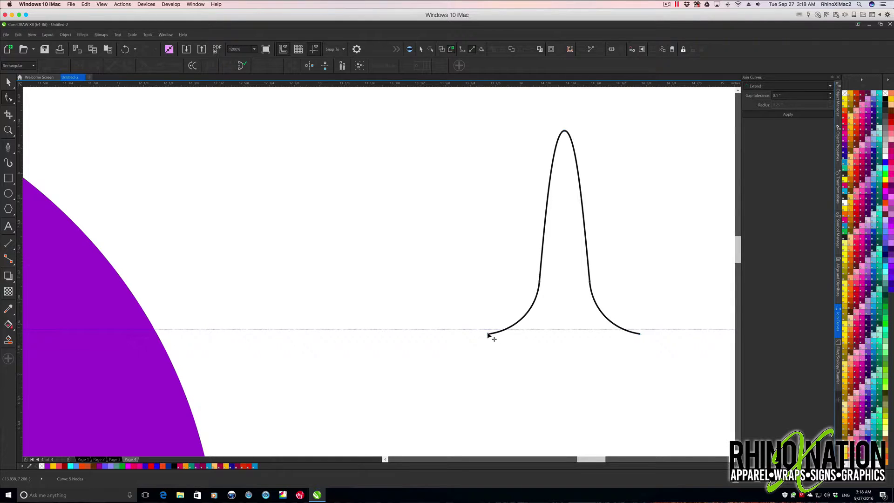
- Move the upper handles of the left and right junction nodes slightly inward to narrow the arch
left_click(540, 281)
left_click_drag(548, 200, 550, 201)
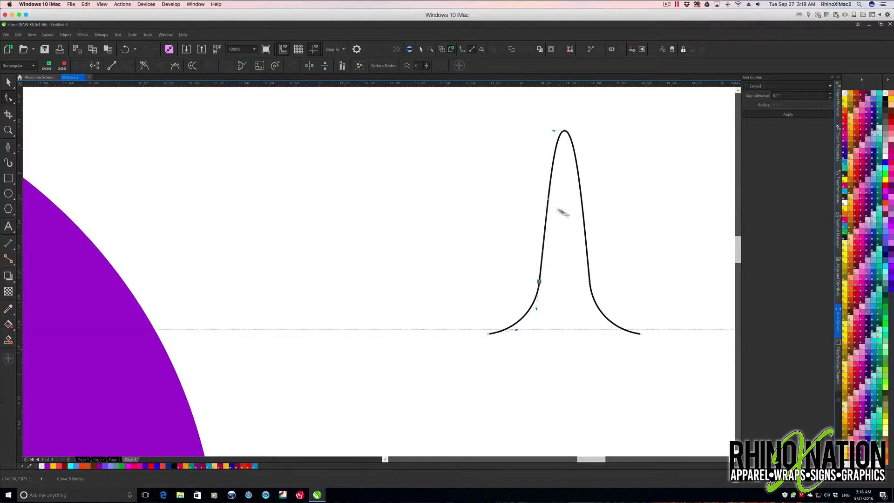
left_click(590, 281)
left_click_drag(582, 201, 581, 202)
left_click(577, 260)
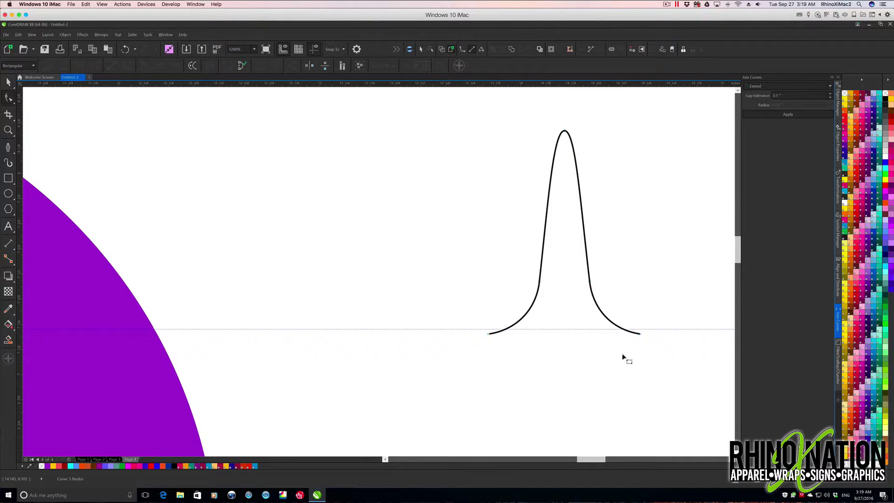
- Resize the tooth outline to 0.5 in wide and 0.65 in high
key("space")
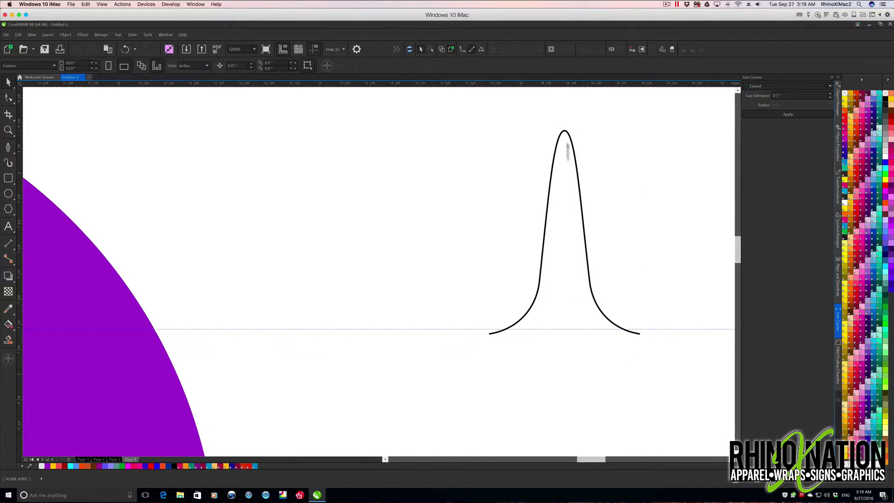
left_click(582, 209)
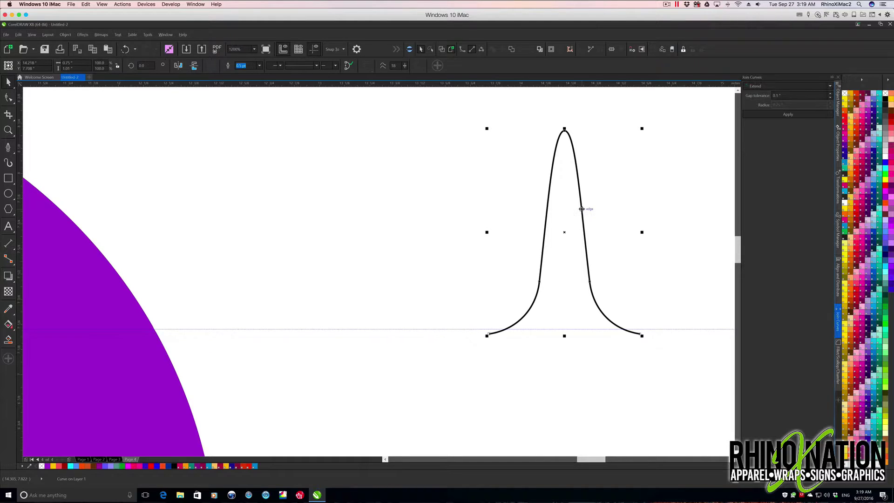
left_click(78, 63)
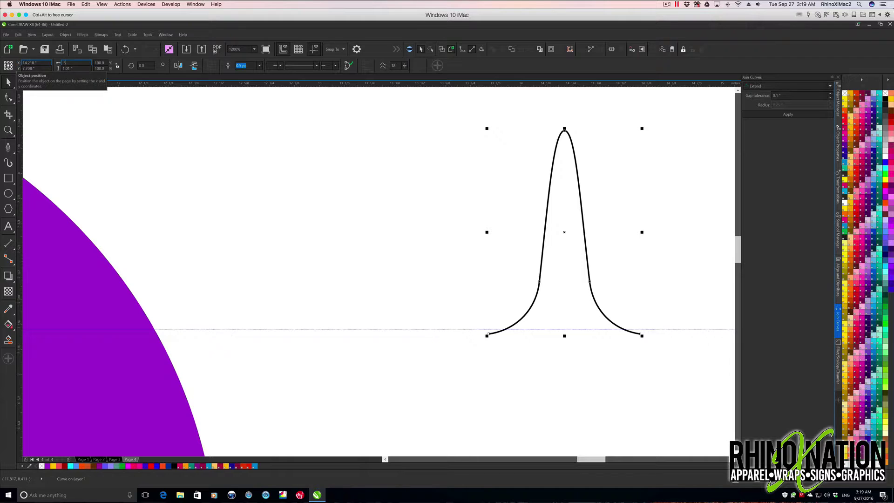
key("Tab")
key("Return")
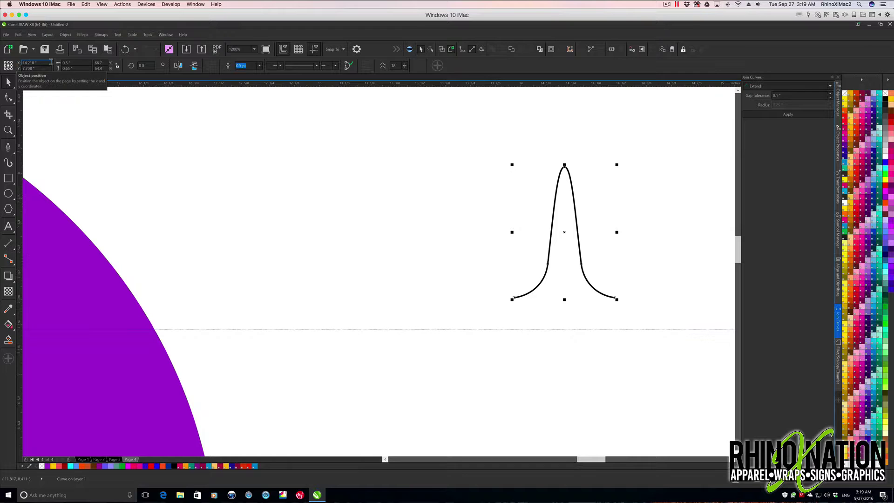
- Move the tooth outline onto the top edge of the purple circle, centred horizontally on the circle
left_click_drag(495, 146, 655, 343)
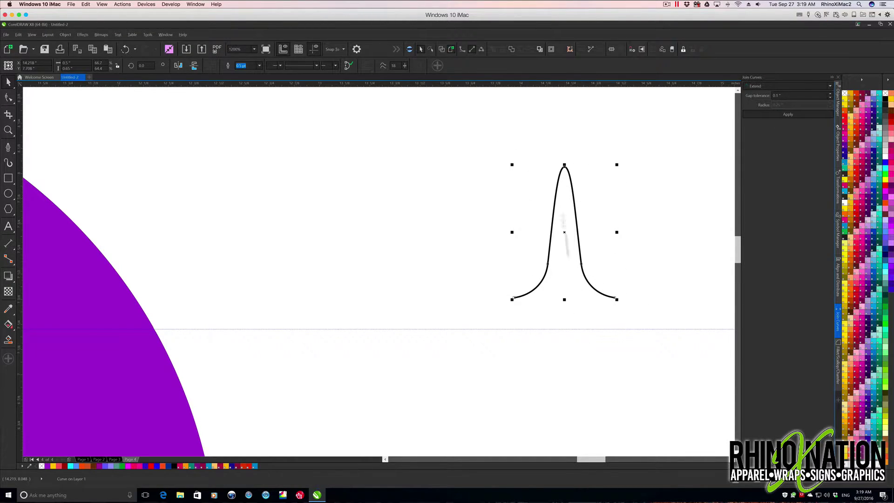
left_click(254, 49)
left_click(247, 78)
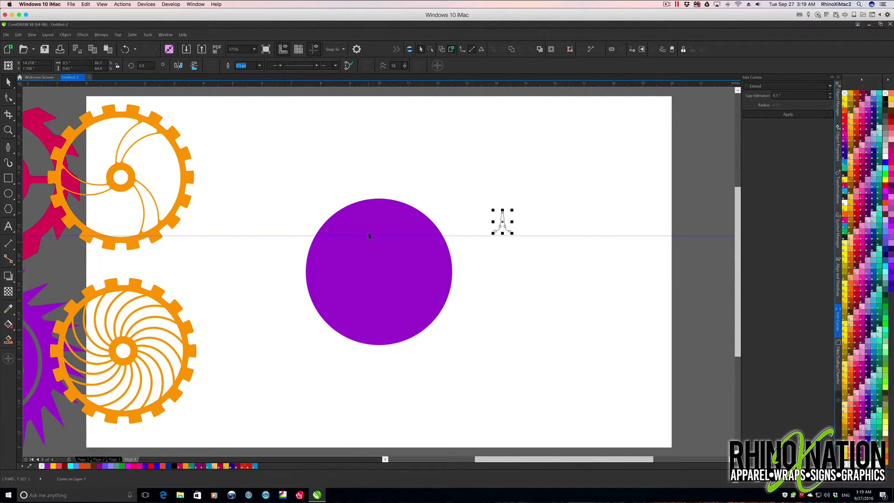
scroll(369, 236, "up", 3)
left_click_drag(596, 215, 387, 161)
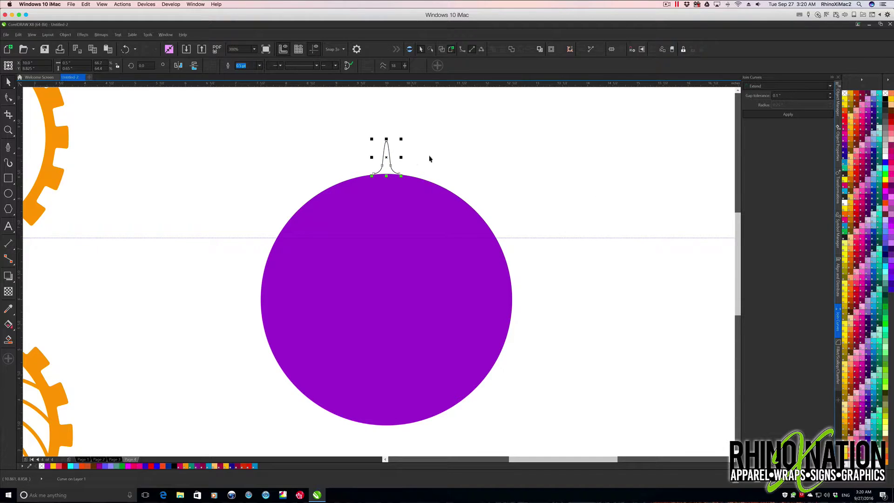
- Add a new layer on Page 4 and name it tooth2
left_click(839, 106)
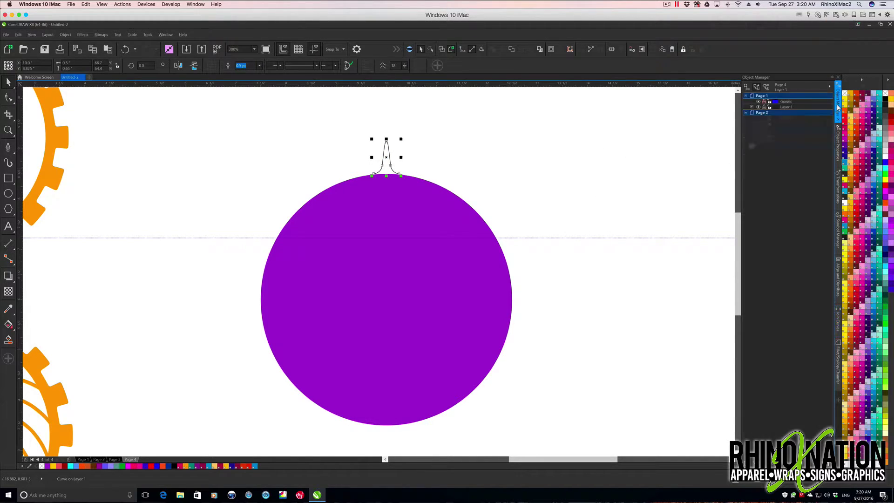
left_click(744, 464)
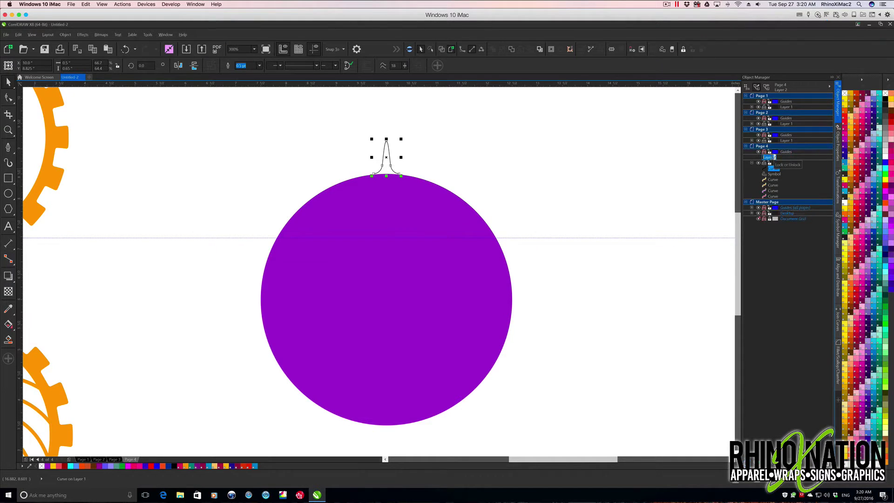
type("tooth2")
key("Return")
- Cut the tooth outline from Layer 1 and paste it onto the tooth2 layer
left_click(388, 149)
left_click(387, 149)
key("ctrl+x")
left_click(795, 160)
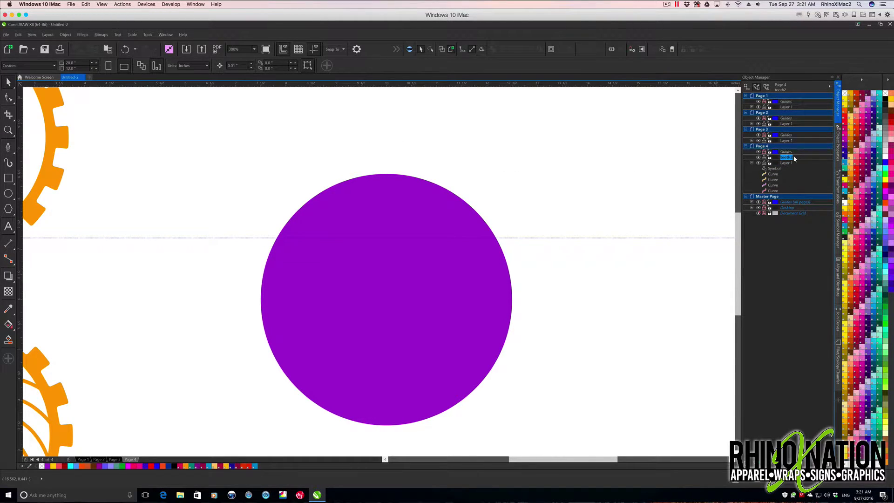
key("ctrl+v")
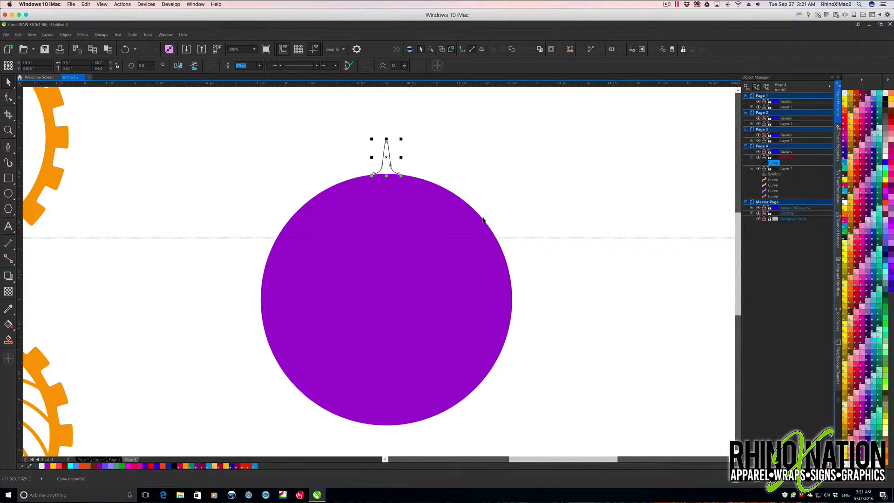
- Move the tooth's rotation centre to the centre of the purple circle and show the Rotate transformation settings
left_click(387, 158)
mouse_move(386, 157)
left_mouse_down()
mouse_move(377, 285)
mouse_move(386, 299)
left_mouse_up()
left_click(838, 192)
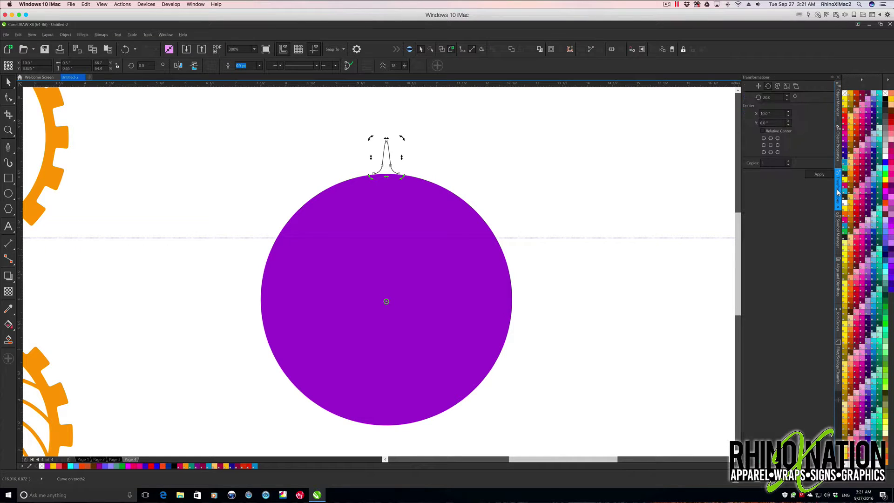
- Create one copy of the tooth rotated 12° about the purple circle's centre
scroll(386, 149, "up", 2)
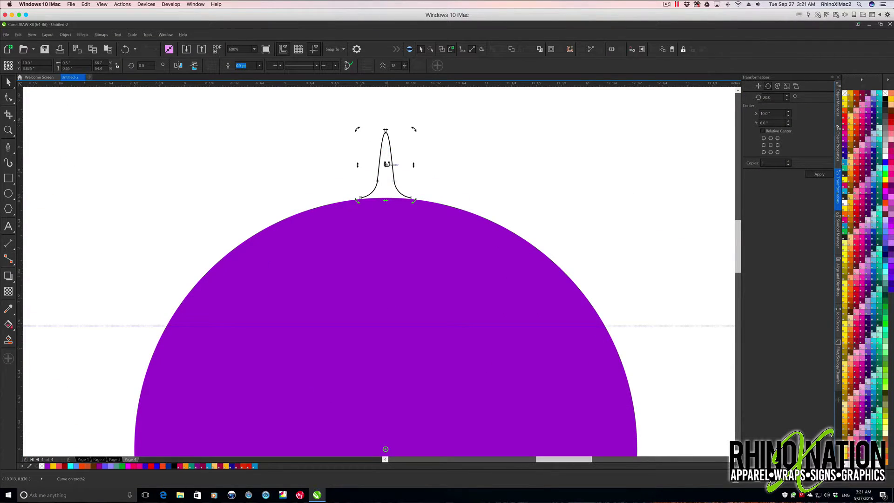
scroll(386, 165, "up", 2)
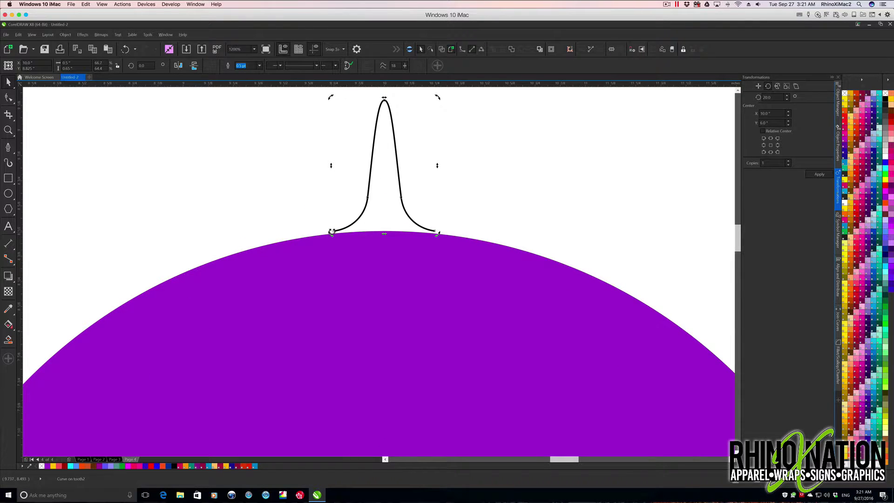
left_click_drag(775, 97, 749, 97)
type("12")
left_click(818, 174)
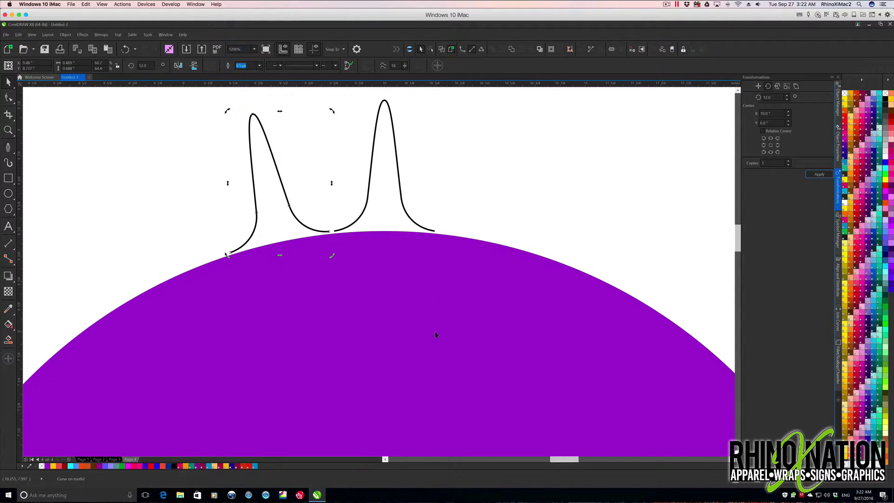
- Repeat the 12° rotated copy until the teeth surround the whole purple circle, and clear the selection
scroll(436, 335, "down", 3)
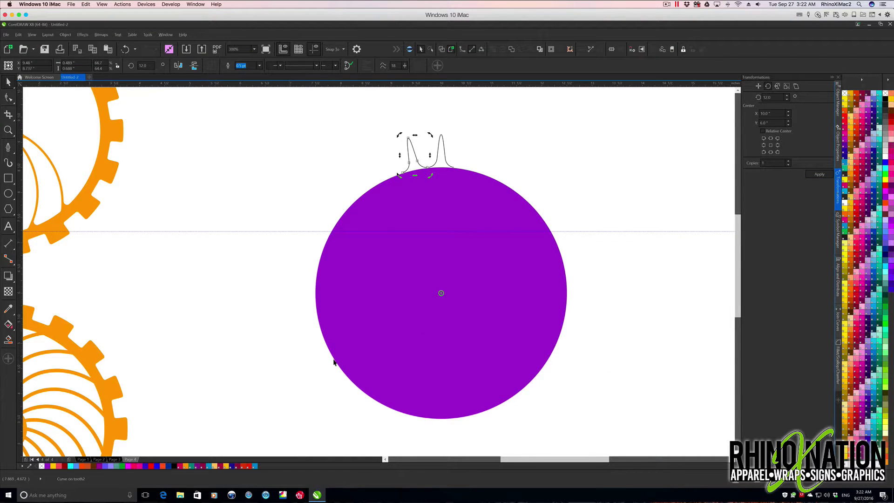
left_click(820, 174)
left_click(819, 174)
left_click(820, 173)
left_click(819, 174)
left_click(819, 174)
left_click(820, 174)
left_click(820, 174)
left_click(820, 173)
double_click(820, 173)
double_click(821, 175)
left_click(820, 175)
double_click(821, 175)
double_click(822, 176)
double_click(822, 176)
double_click(822, 176)
double_click(822, 176)
left_click(822, 176)
double_click(822, 176)
left_click(822, 176)
left_click(822, 176)
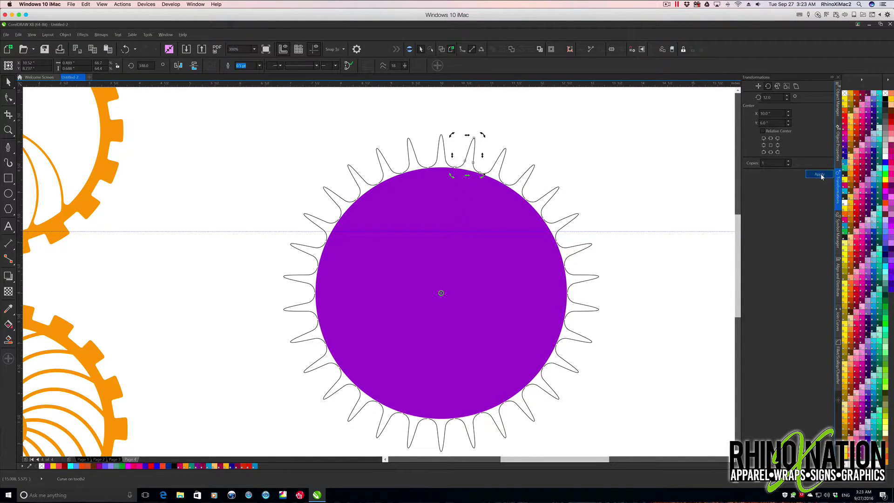
key("Escape")
- Select all the tooth curves on the tooth2 layer and join them using Extend with a 0.1" gap tolerance
left_click(837, 110)
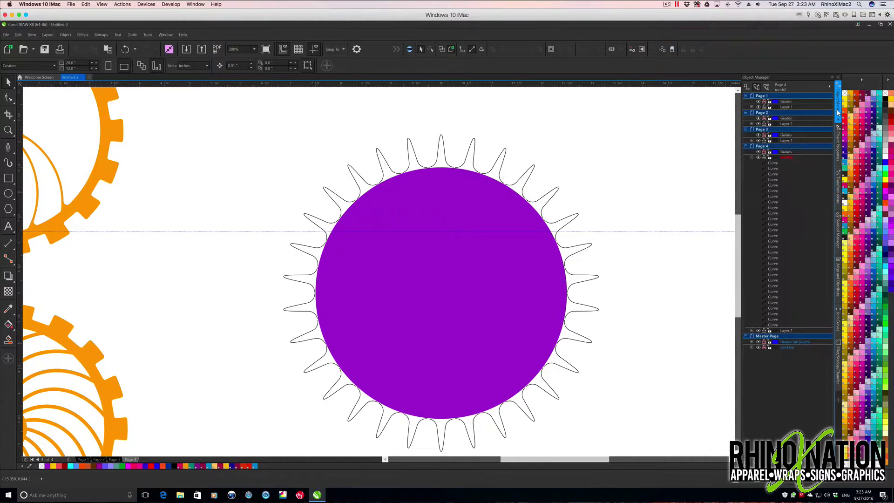
left_click(774, 163)
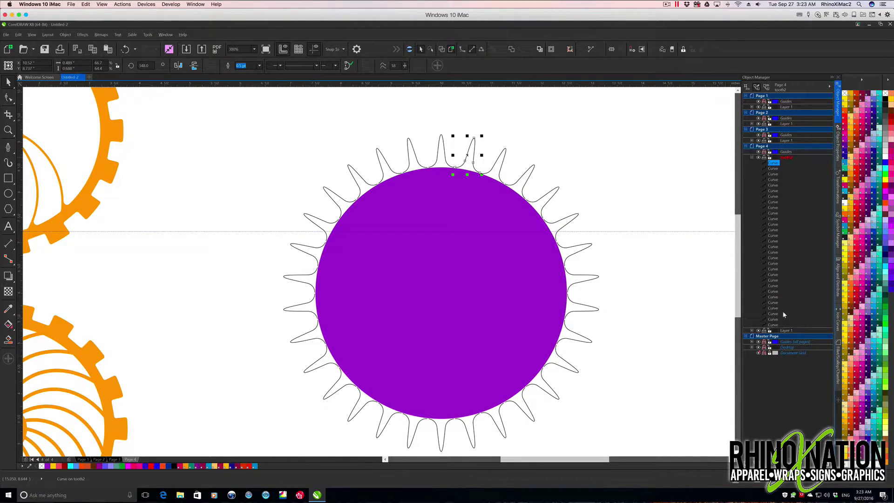
left_click(773, 324, "shift")
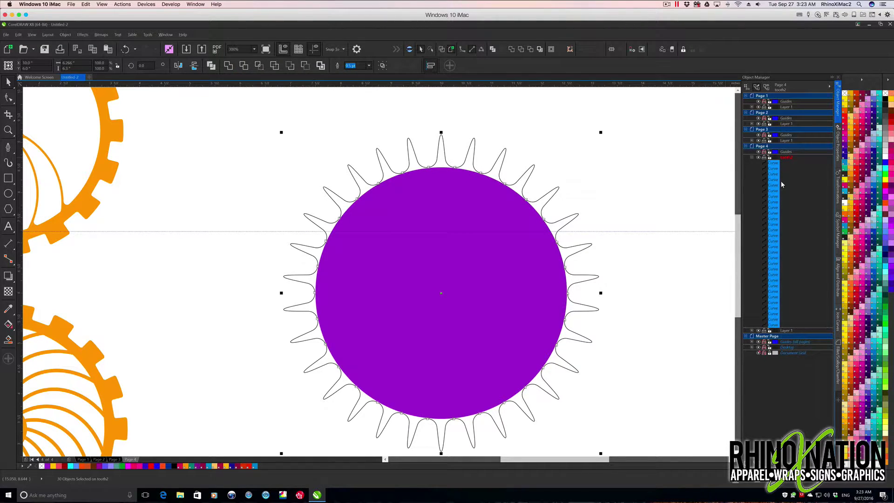
left_click(837, 322)
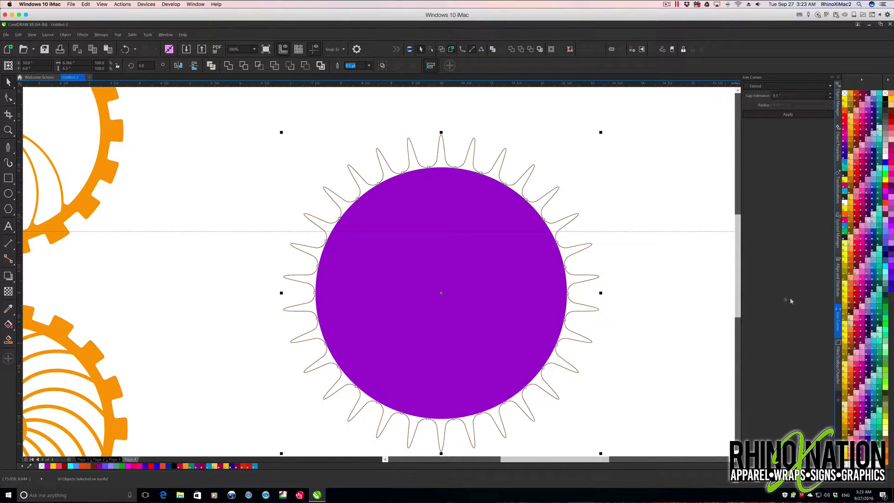
scroll(443, 147, "up", 5)
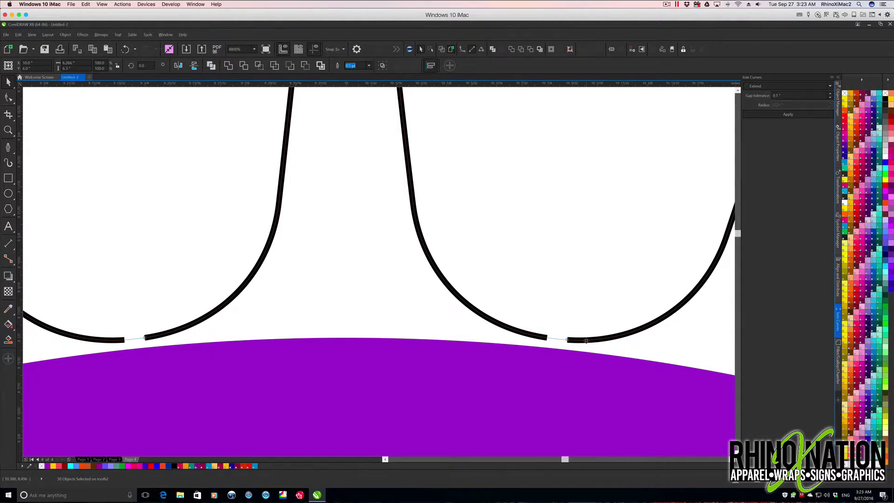
scroll(559, 340, "down", 2)
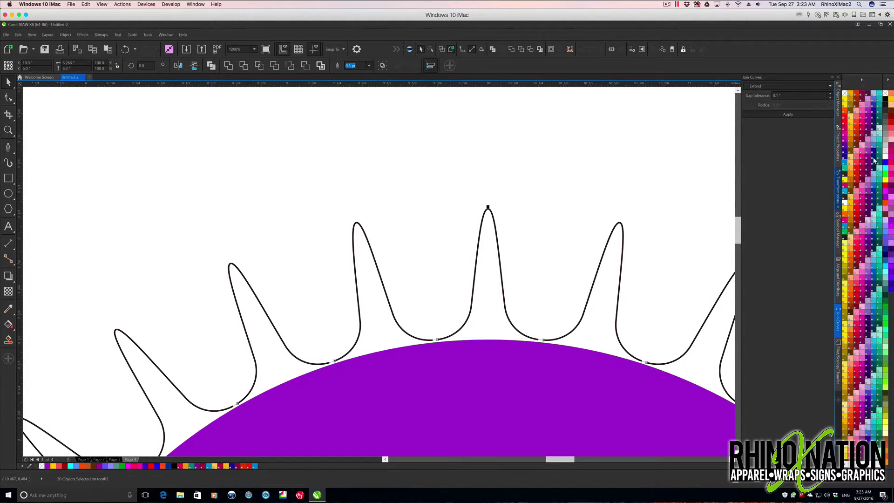
left_click(788, 114)
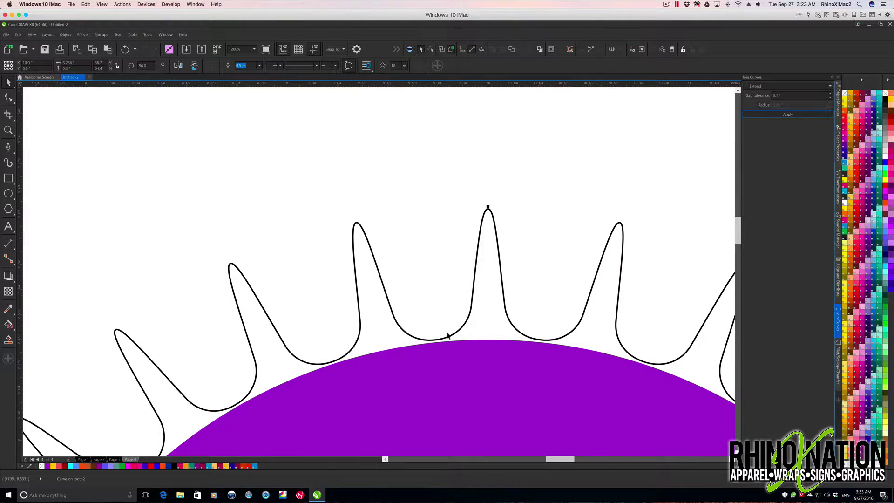
- Fill the joined gear outline with orange and clear the selection
scroll(448, 335, "down", 2)
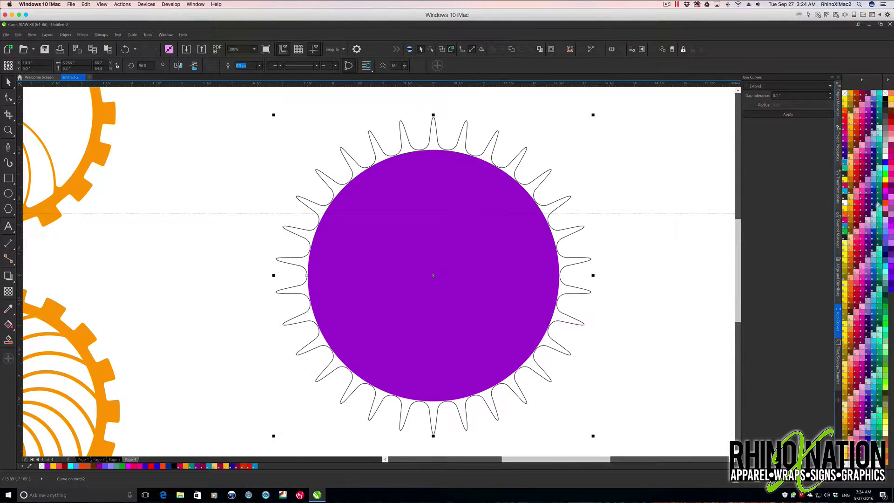
left_click(851, 136)
key("Escape")
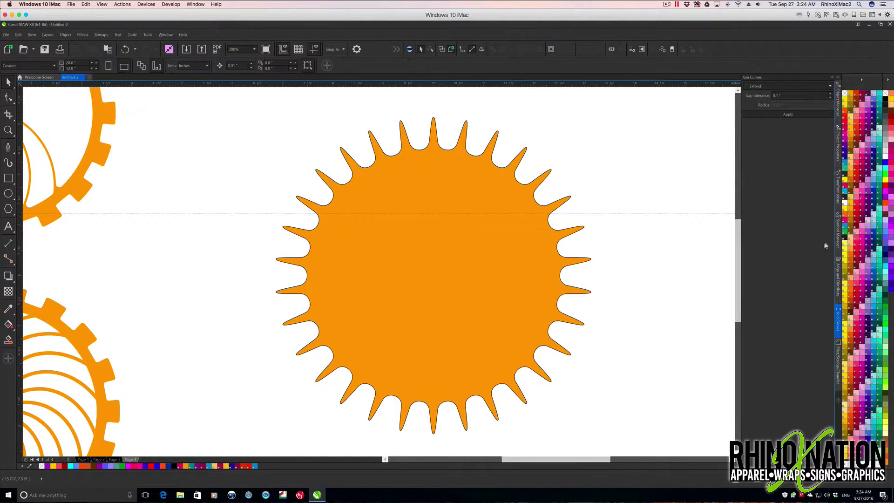
- Save the orange gear as a symbol named gear 4
left_click(837, 231)
left_click_drag(614, 294, 764, 373)
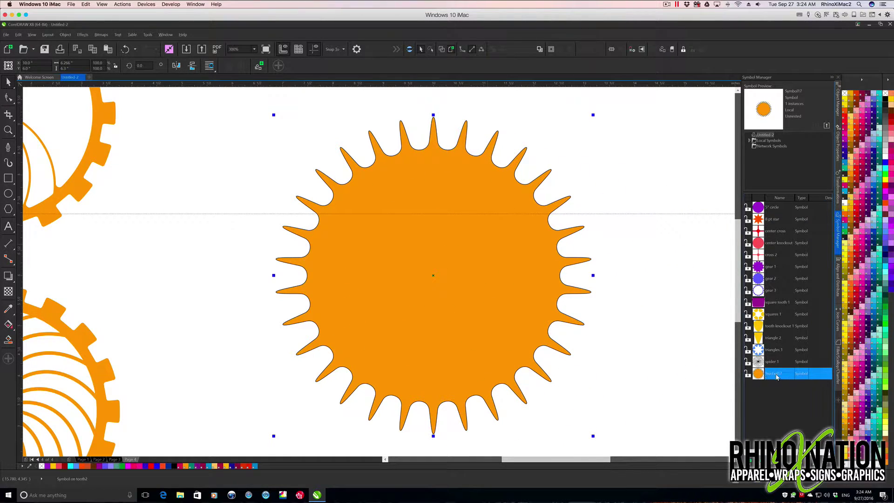
left_click(775, 375)
type("gear 4")
key("Return")
key("Escape")
- Edit the gear 4 symbol to remove its black outline, and finish editing the symbol
left_click(449, 193)
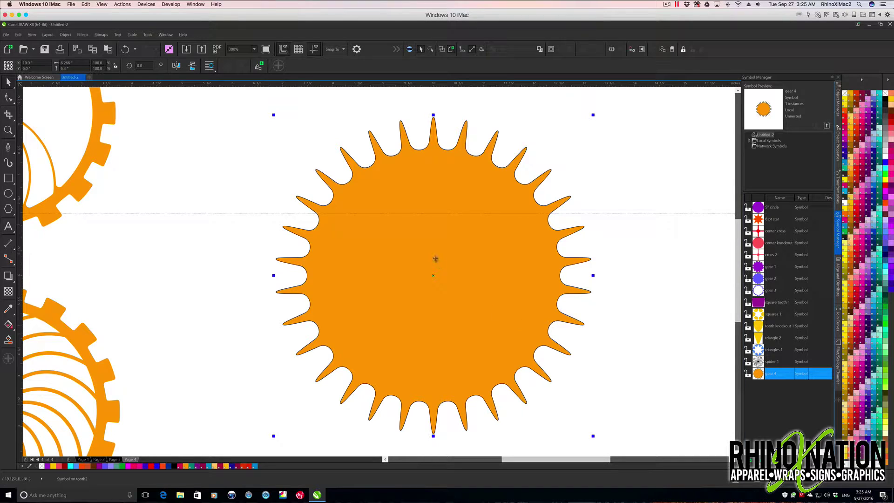
right_click(457, 179)
left_click(489, 189)
left_click(442, 181)
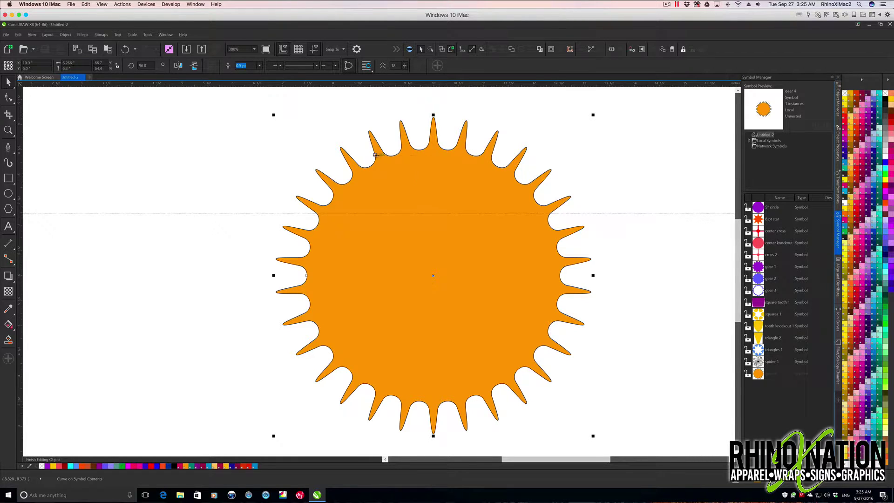
right_click(845, 93)
right_click(433, 188)
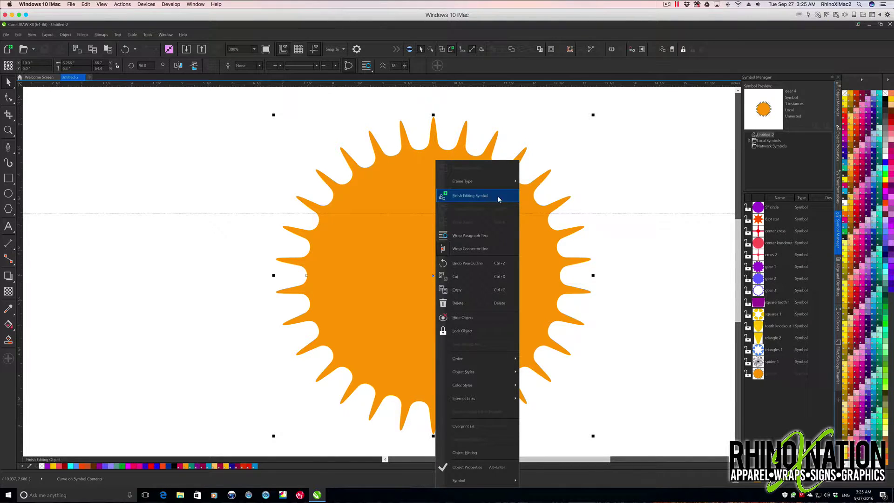
left_click(492, 200)
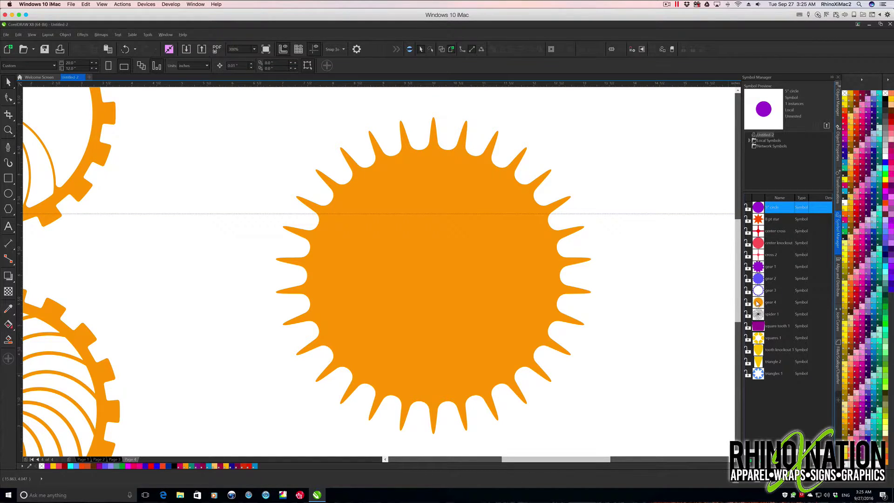
- Place a second gear 4 symbol beside the existing gear and undo the placement
left_click_drag(758, 304, 646, 292)
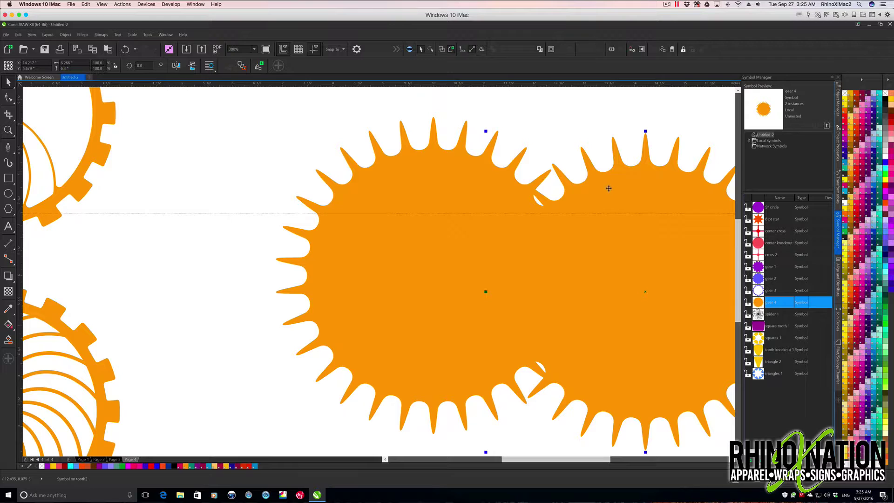
key("ctrl+z")
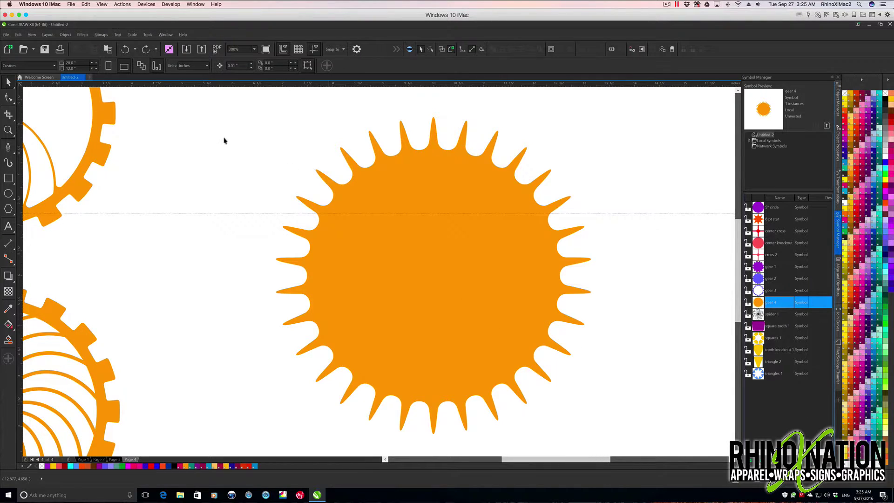
- Revert the orange gear symbol on the page to ordinary objects
left_click(471, 248)
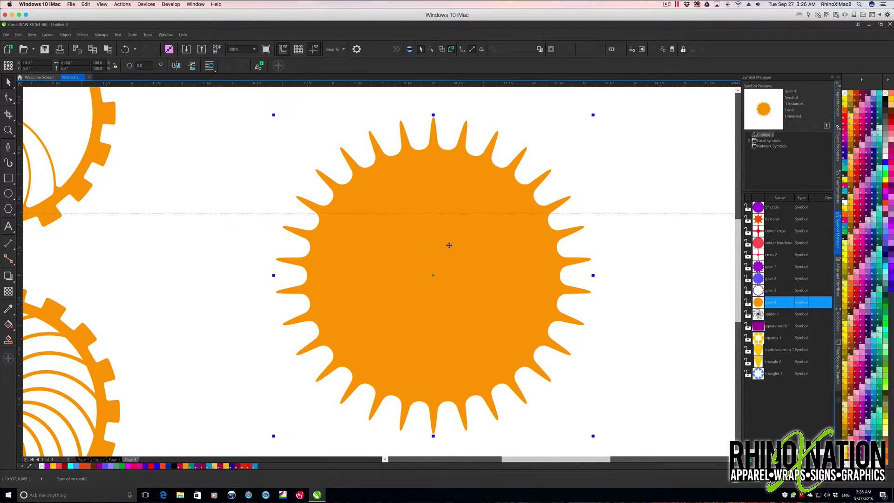
right_click(451, 244)
left_click(483, 279)
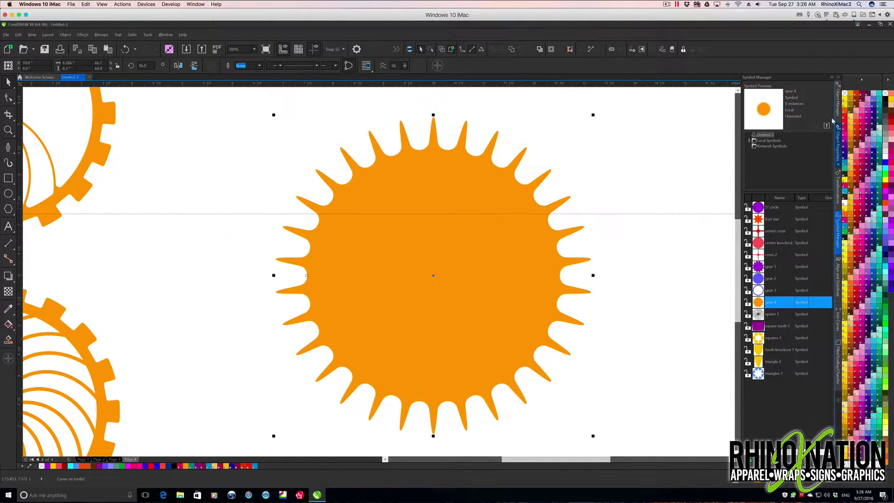
- Move the orange gear from the tooth2 layer to Layer 1 and send it to the back of the page
left_click(839, 107)
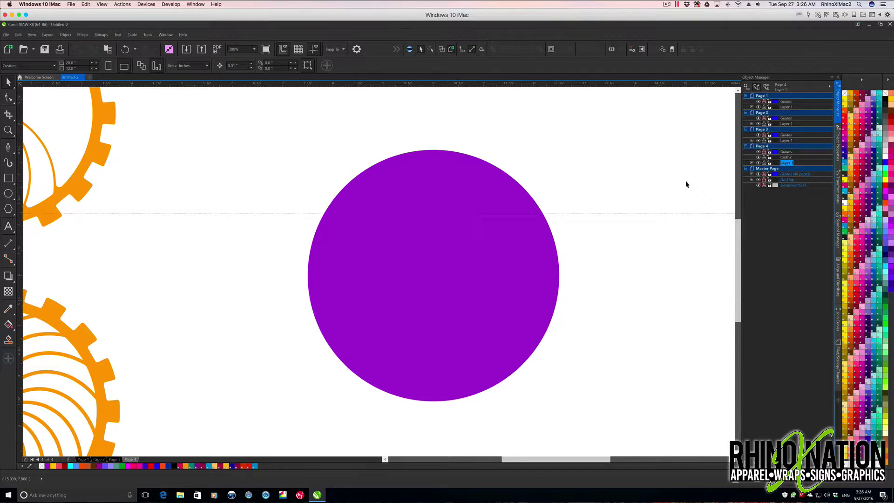
key("ctrl+z")
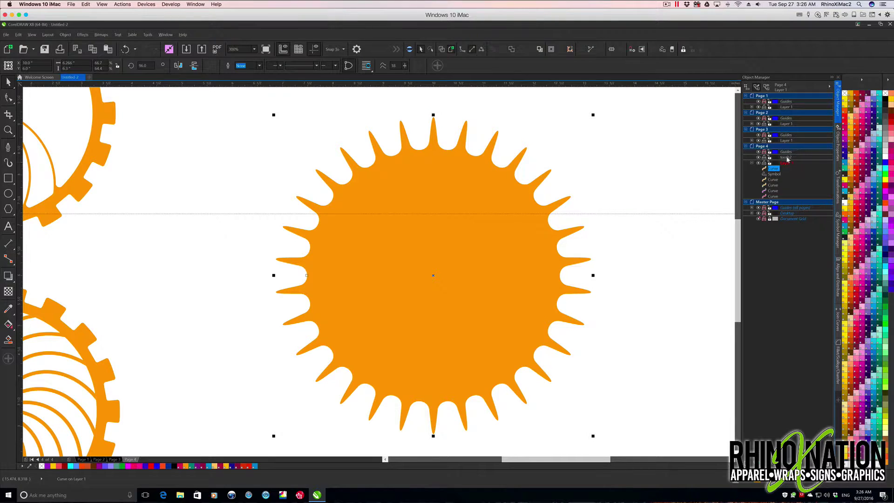
right_click(535, 174)
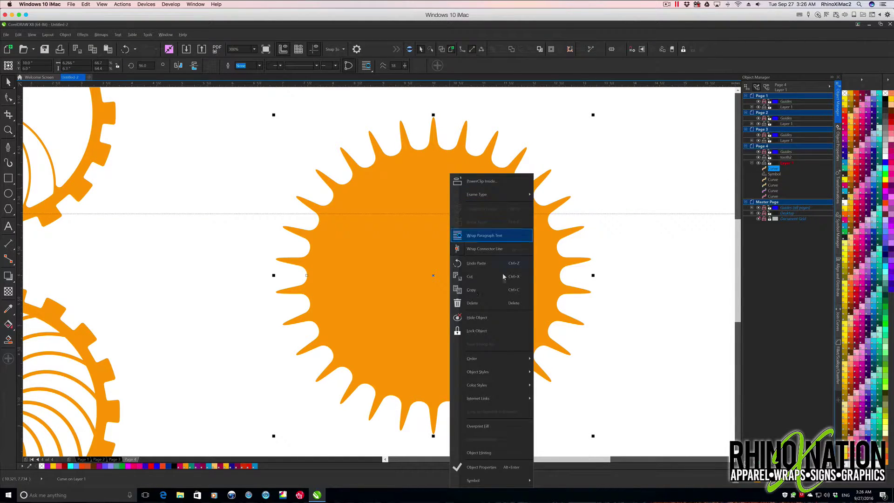
mouse_move(533, 358)
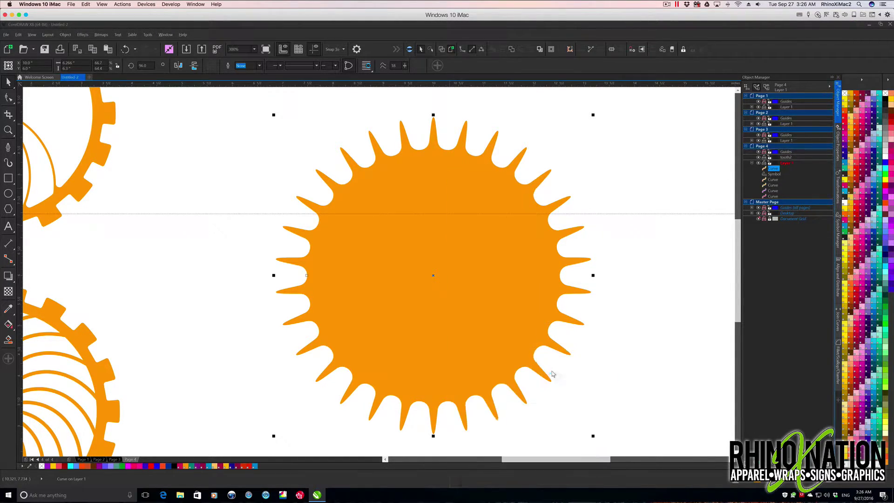
left_click(552, 373)
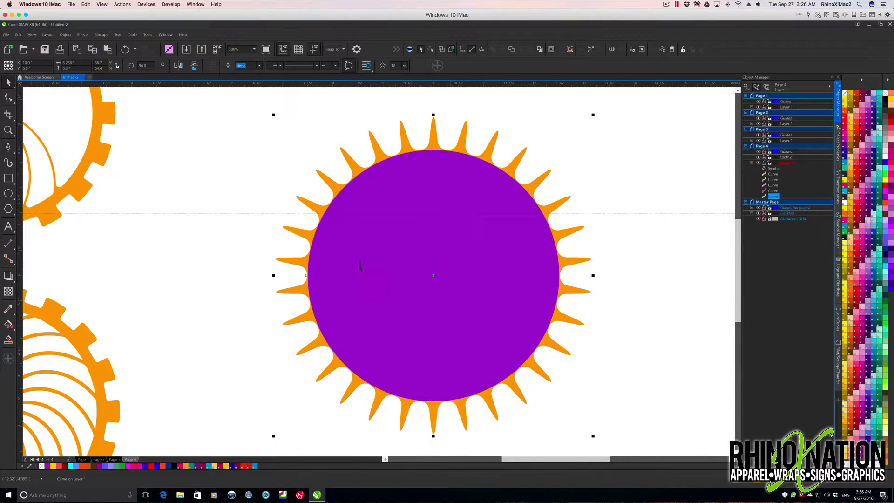
- Revert the purple circle symbol to an ordinary object and shrink it about its centre to about 4.51" in diameter
left_click(421, 192)
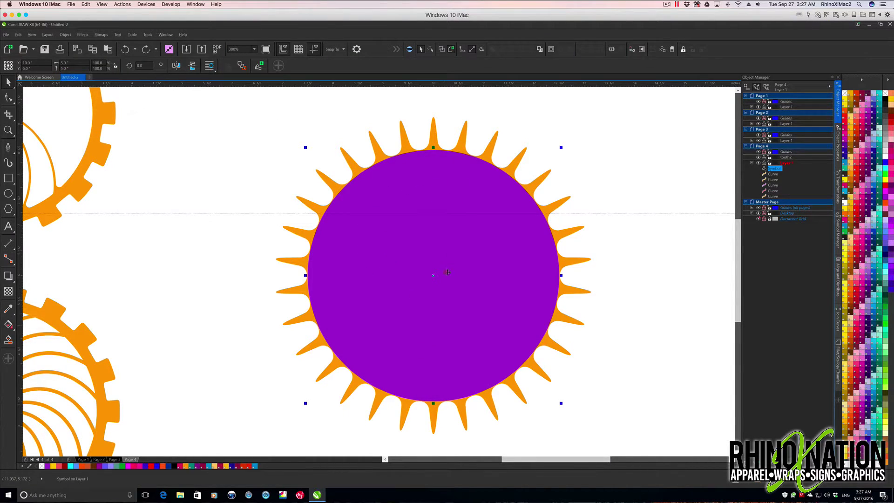
right_click(488, 242)
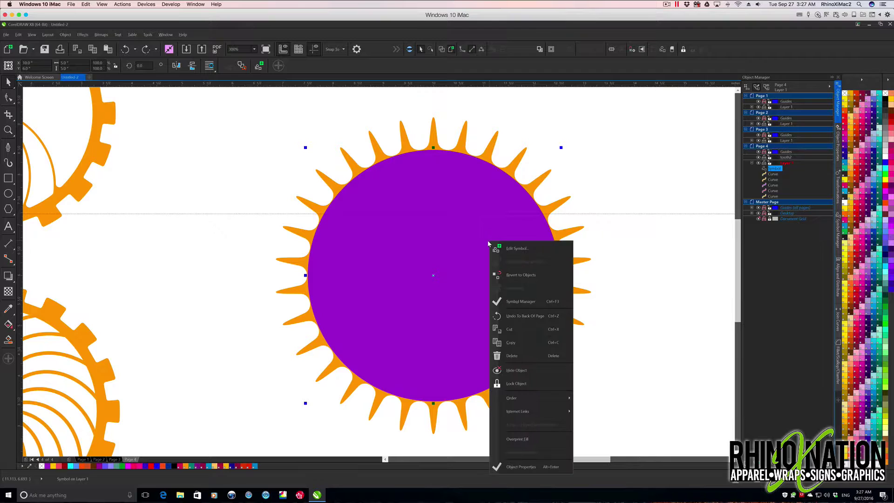
left_click(520, 275)
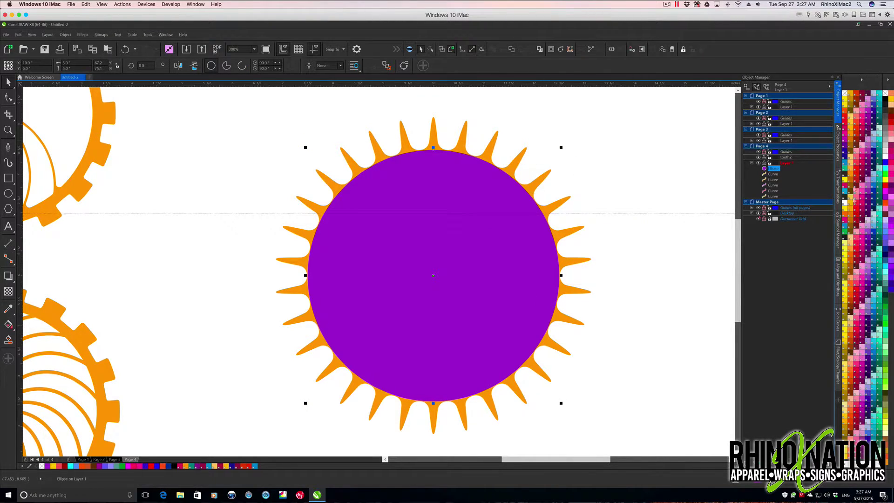
left_click(839, 235)
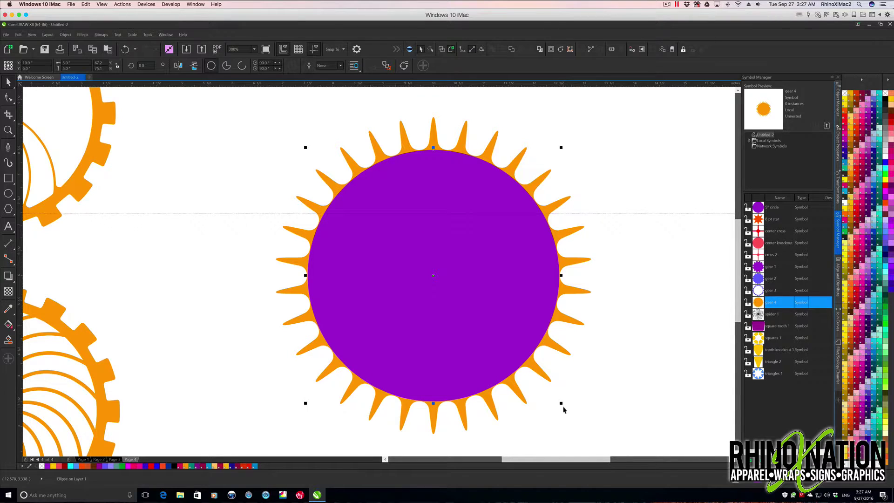
left_click_drag(562, 403, 549, 393)
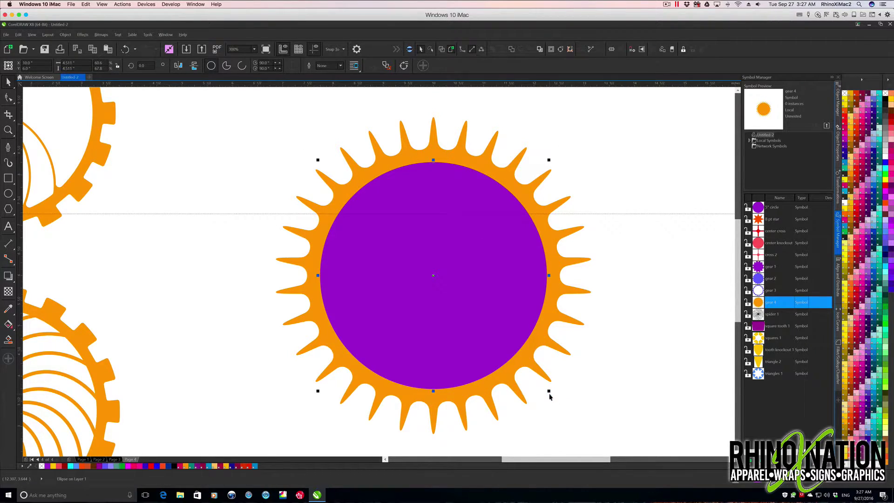
key("Escape")
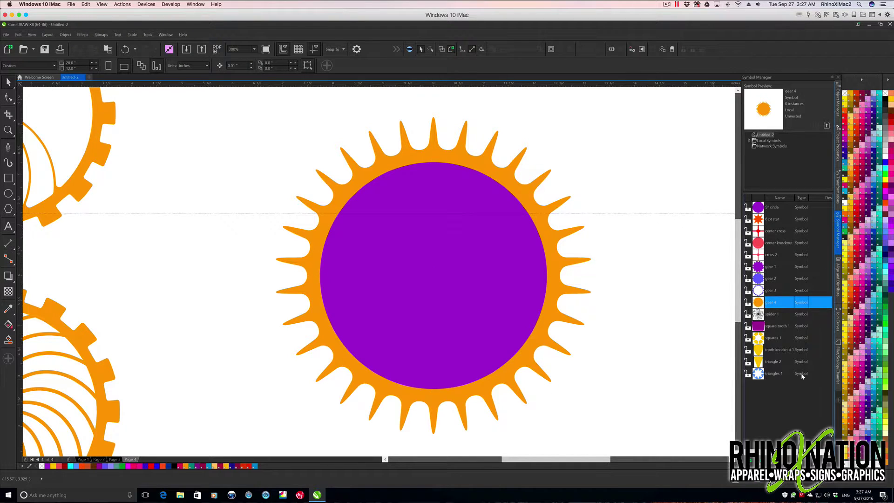
- Add the center knockout symbol at the centre of the purple circle and revert it to an ordinary object
left_click(779, 243)
left_click_drag(779, 243, 655, 257)
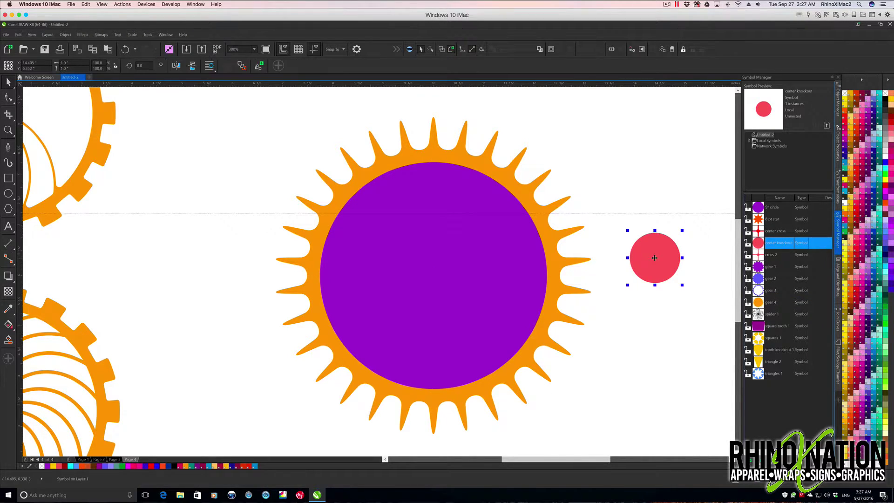
key("p")
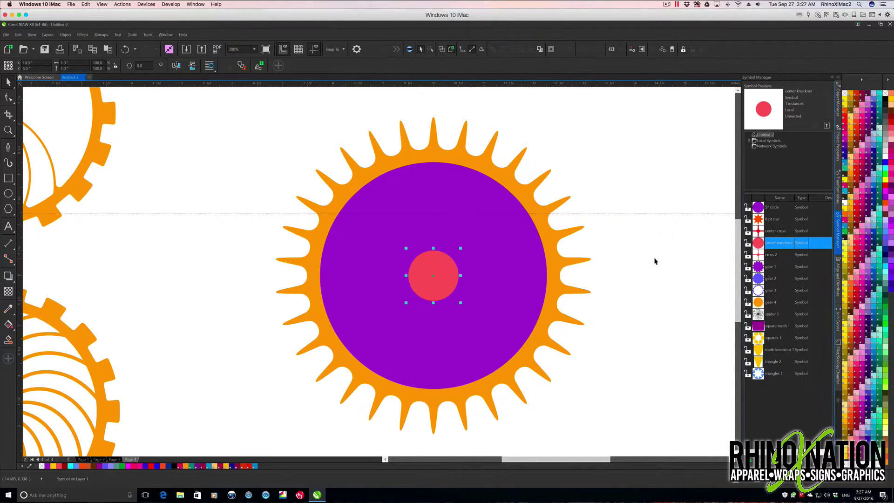
right_click(442, 276)
left_click(471, 73)
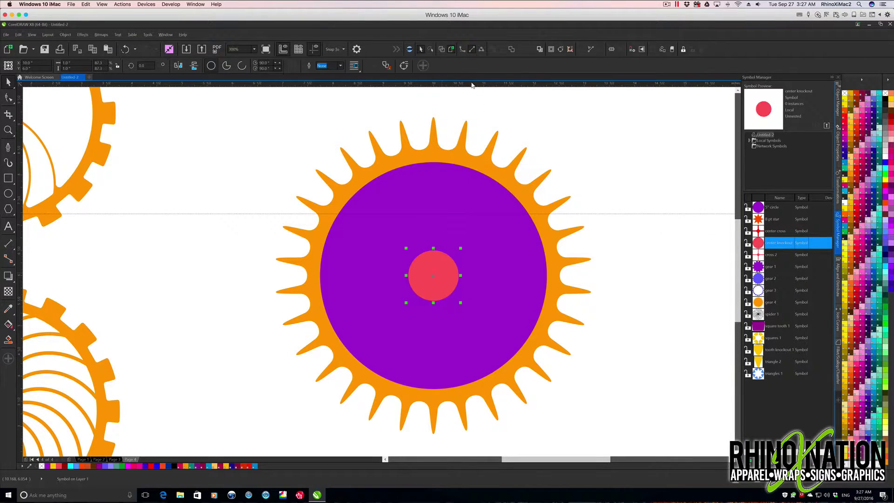
left_click(628, 185)
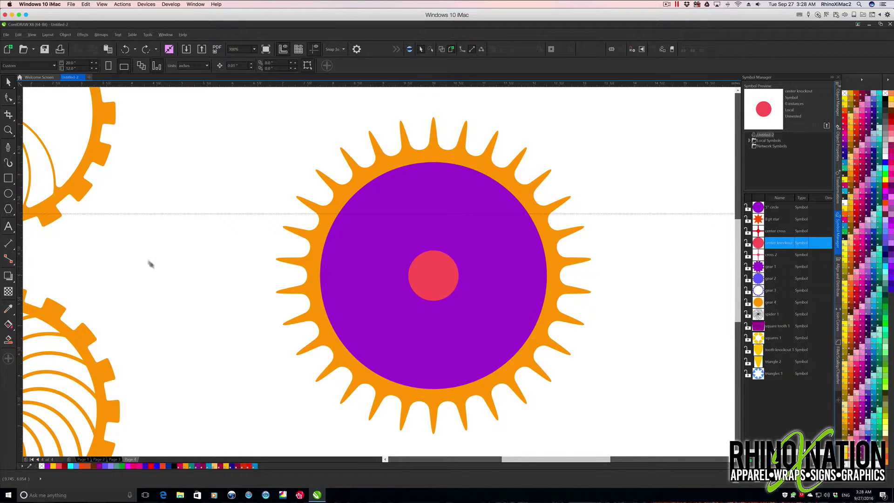
- Draw a curved spoke line with the Pen tool from the orange ring's upper left to the red circle's right edge, about 1.82" by 1.98"
left_click(8, 147)
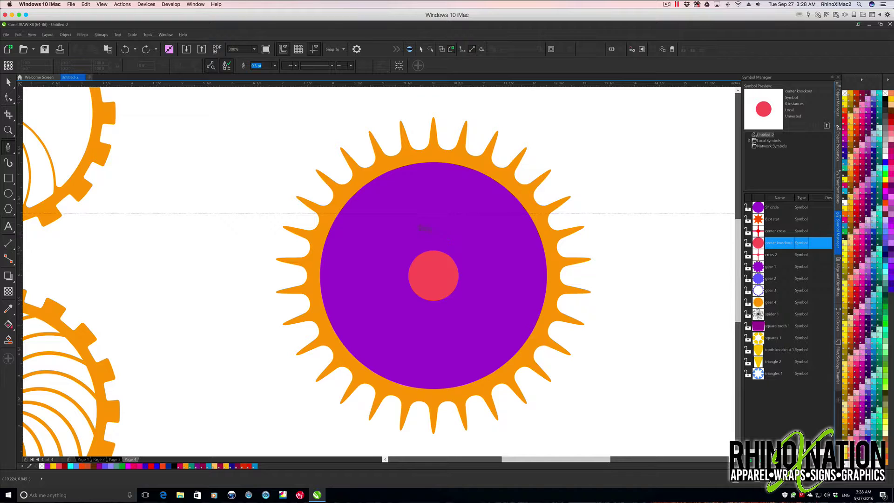
left_click(367, 179)
left_click(456, 276)
left_click(9, 98)
left_click(9, 82)
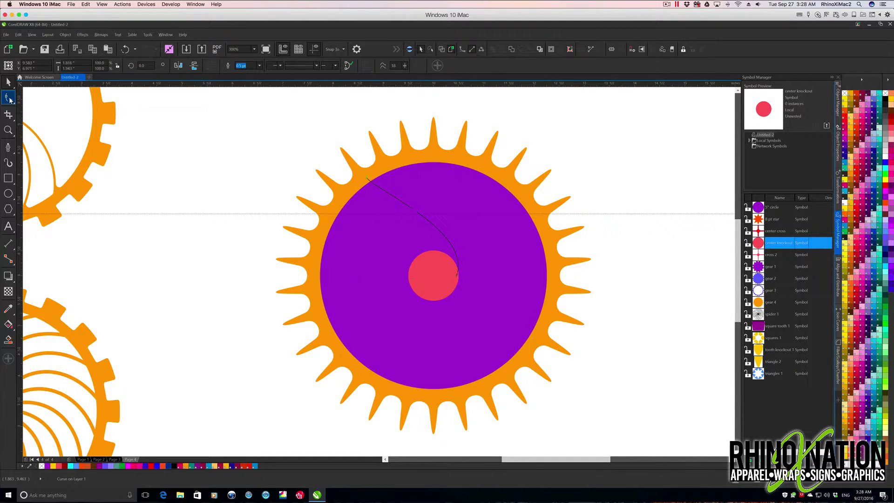
- Adjust the bend of the spoke line and recolor the large purple circle blue
left_click(9, 98)
left_click(366, 179)
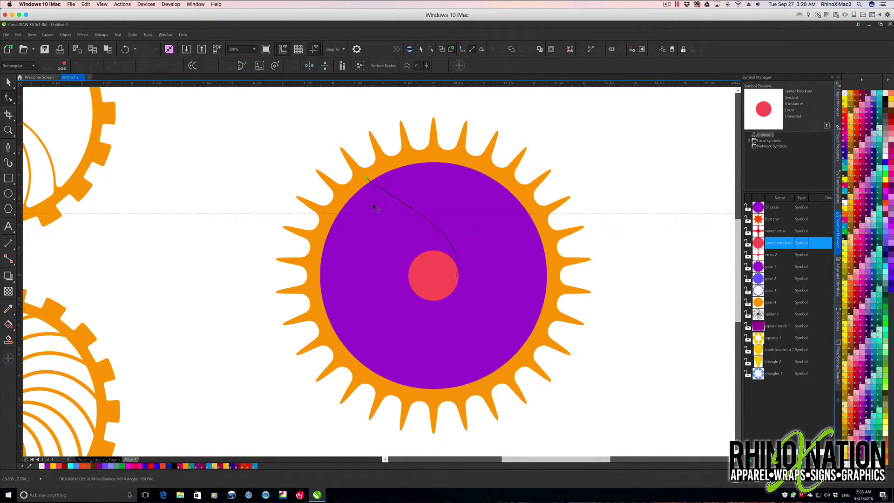
left_click(8, 82)
left_click(489, 213)
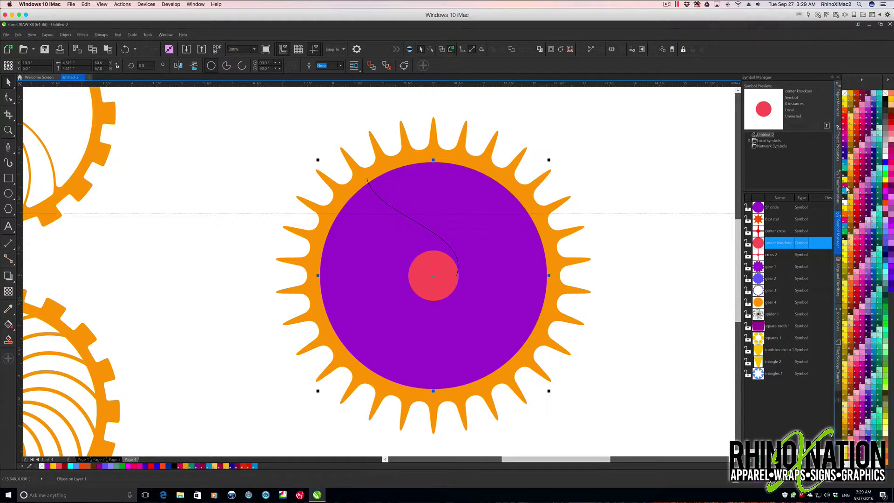
left_click(845, 192)
- Bend the spoke line into a stronger S-curve and move its inner end to the top of the red circle
left_click(8, 98)
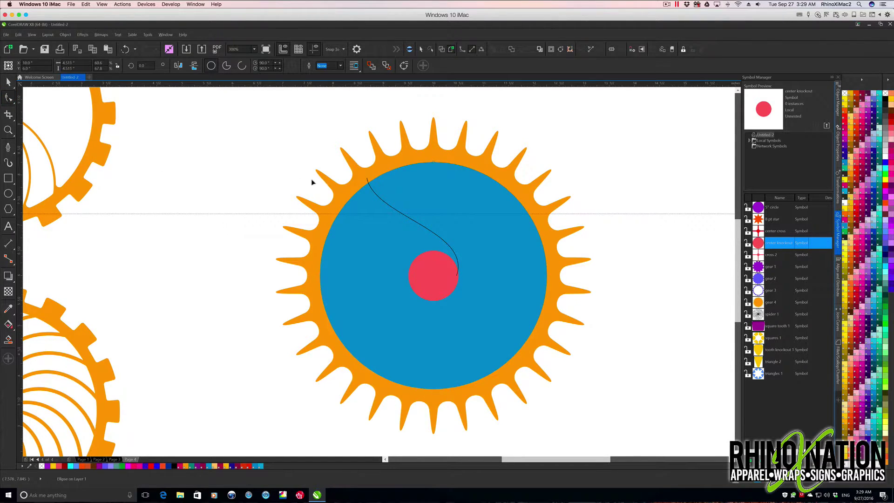
left_click(370, 184)
left_click_drag(373, 216, 370, 237)
left_click_drag(472, 231, 495, 201)
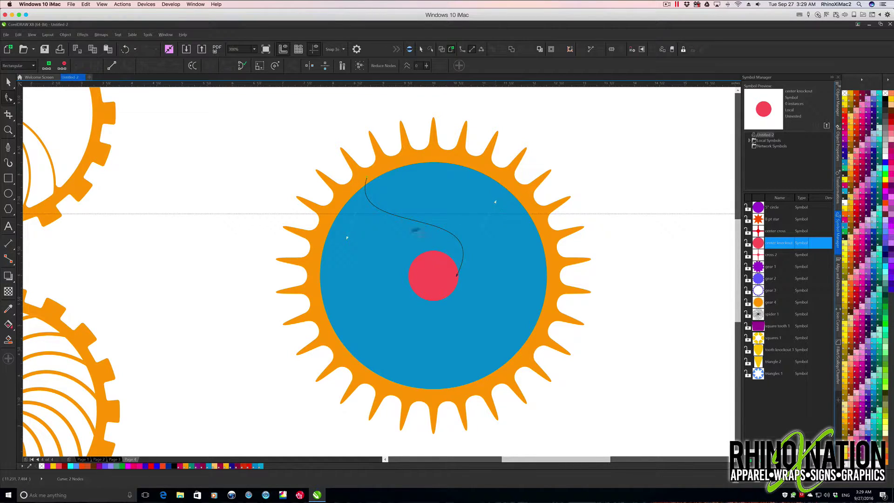
left_click(344, 247)
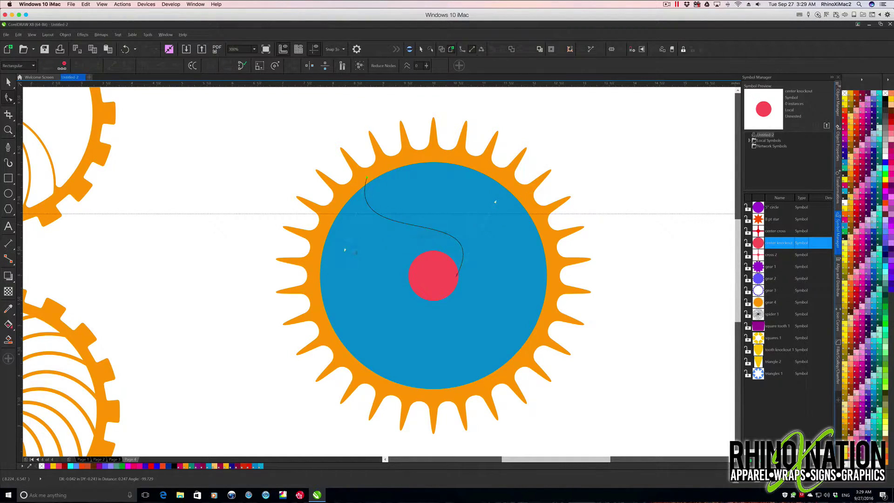
left_click_drag(457, 277, 434, 253)
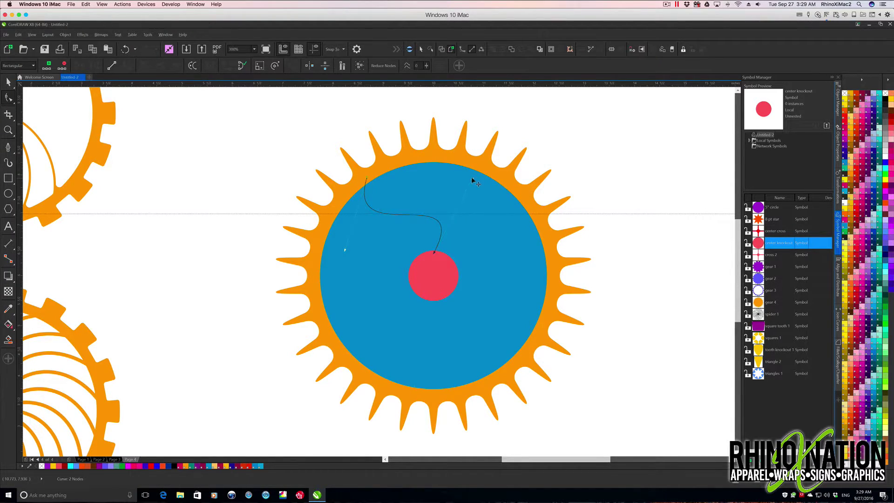
- Move the spoke's outer end further left and down on the orange ring and reshape its S-curve to about 1.85" by 1.08"
left_click_drag(365, 181, 343, 191)
left_click_drag(321, 265, 344, 279)
left_click_drag(344, 192, 344, 197)
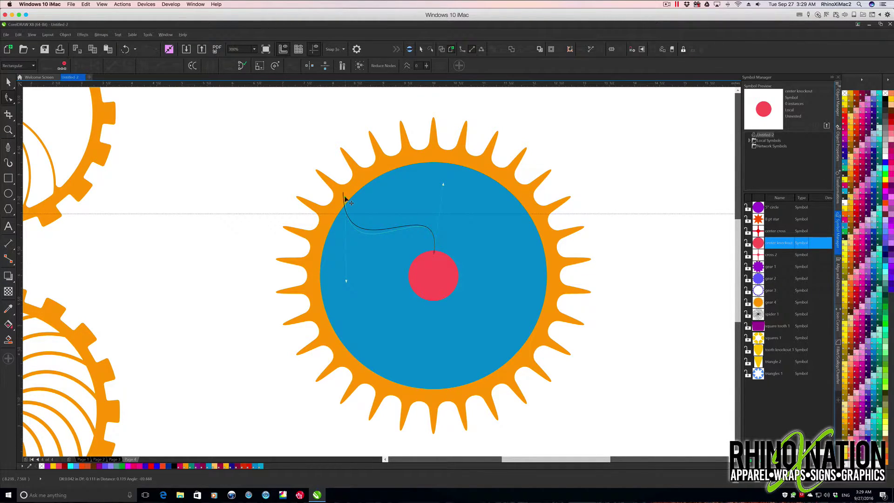
left_click_drag(345, 198, 345, 199)
left_click_drag(346, 282, 336, 283)
mouse_move(443, 184)
left_mouse_down()
mouse_move(435, 200)
mouse_move(449, 195)
left_mouse_up()
left_click_drag(335, 283, 322, 302)
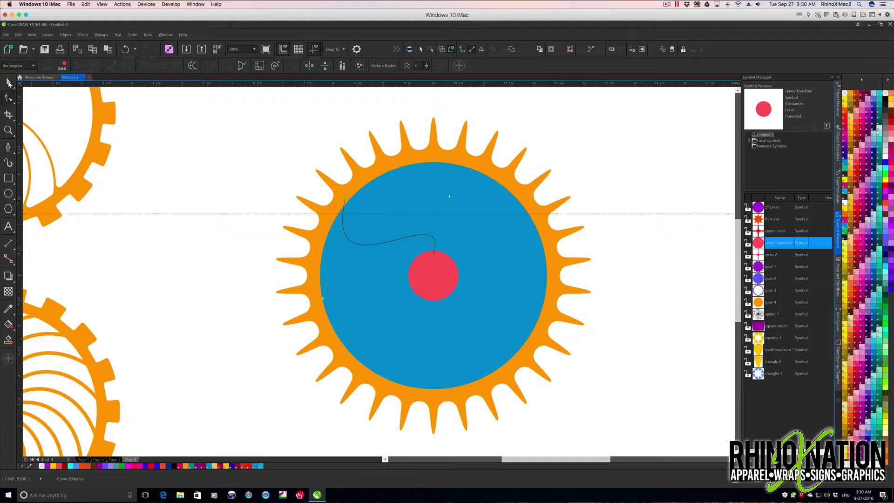
- Set the spoke line's outline width to 10 pt
left_click(8, 83)
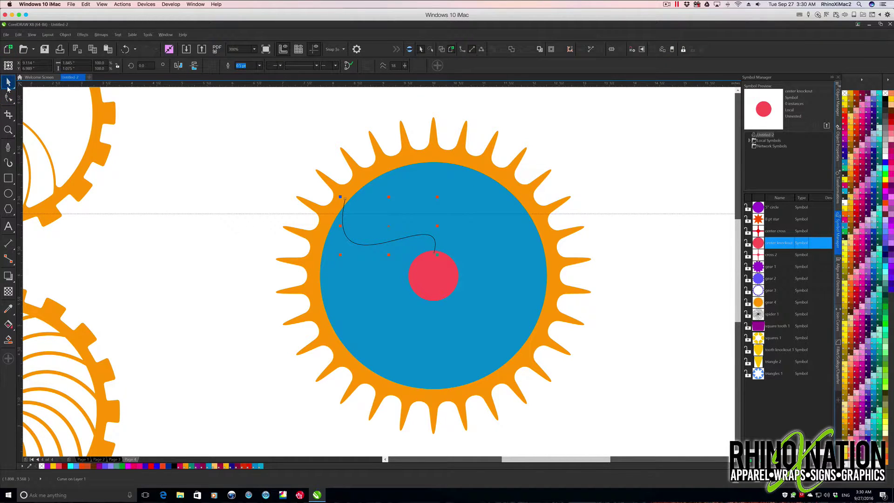
left_click(258, 65)
left_click(260, 66)
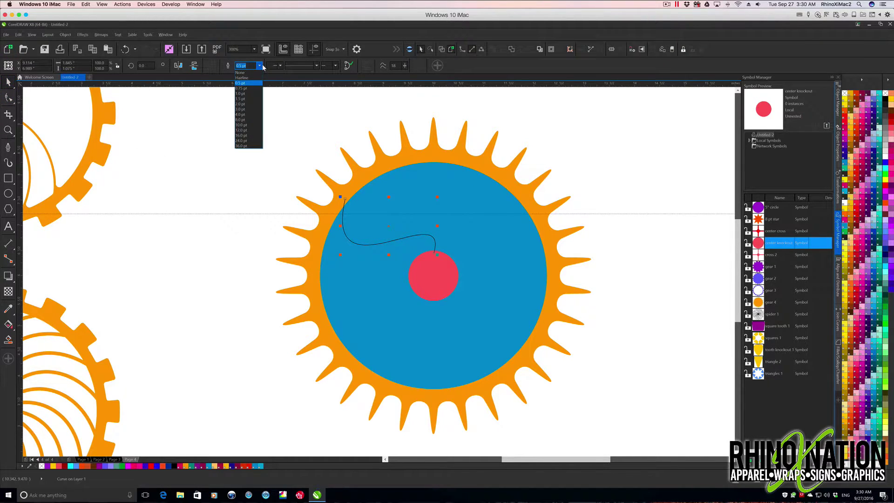
left_click(247, 125)
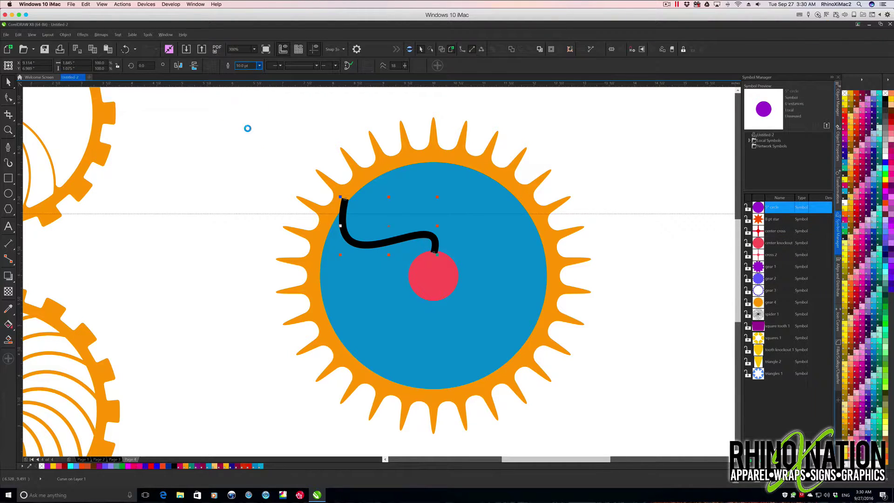
- Nudge the spoke's end nodes so they overlap the red circle and the orange ring, and convert its outline to an object
key("F10")
left_click_drag(440, 258, 440, 259)
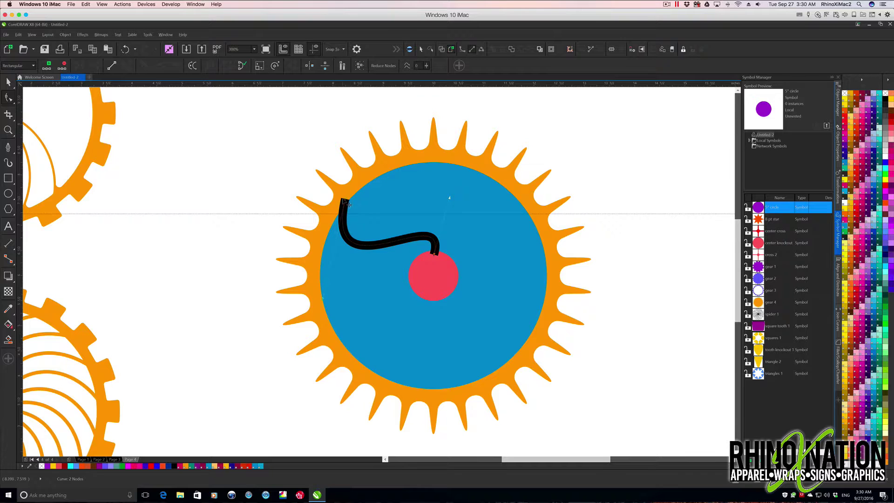
left_click_drag(348, 204, 348, 204)
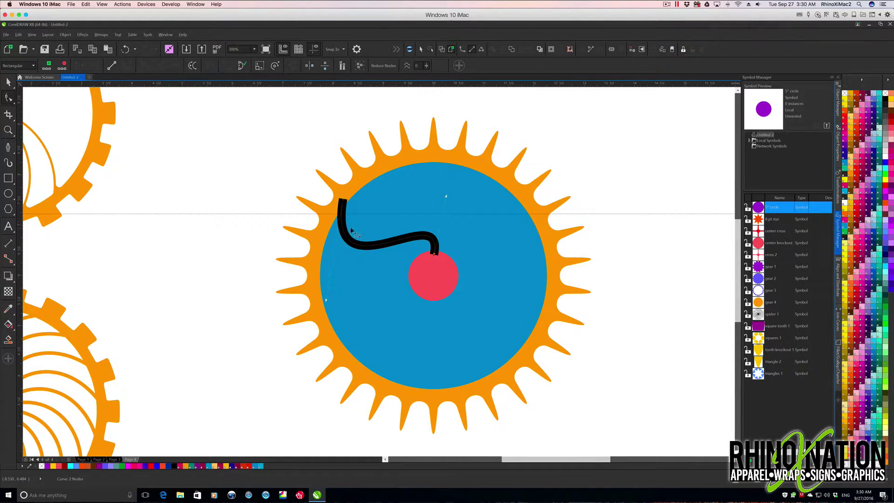
key("space")
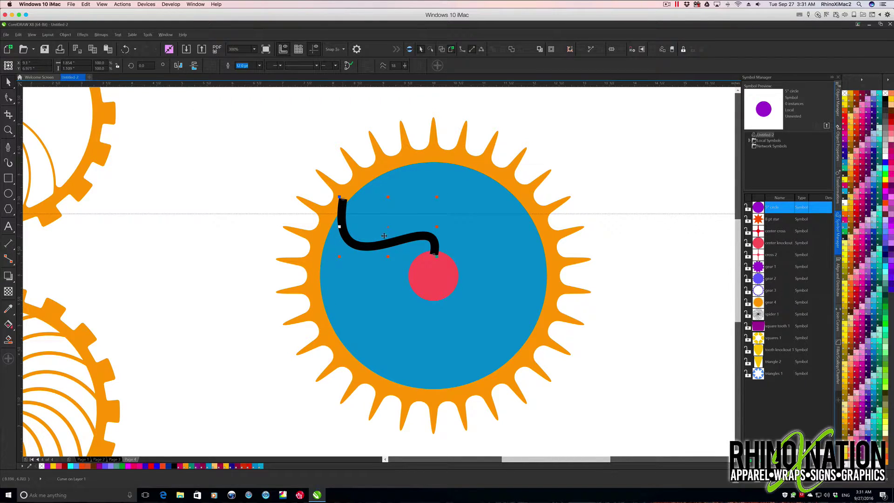
left_click(65, 34)
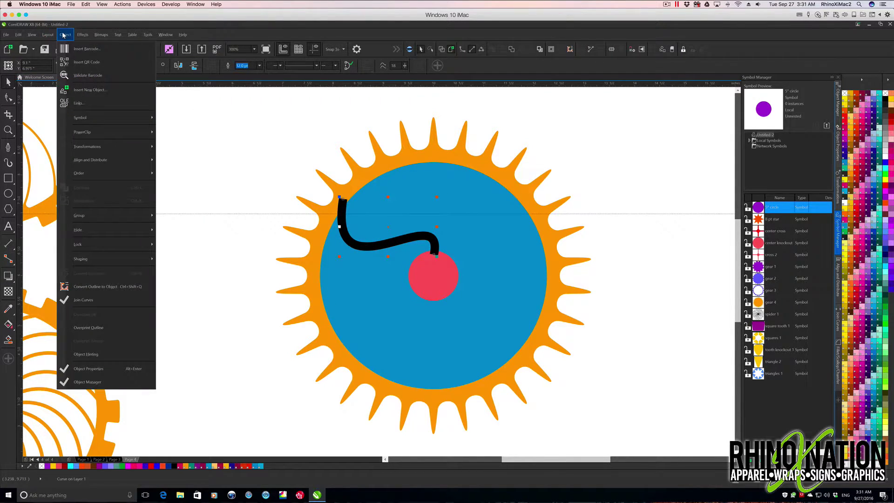
left_click(119, 287)
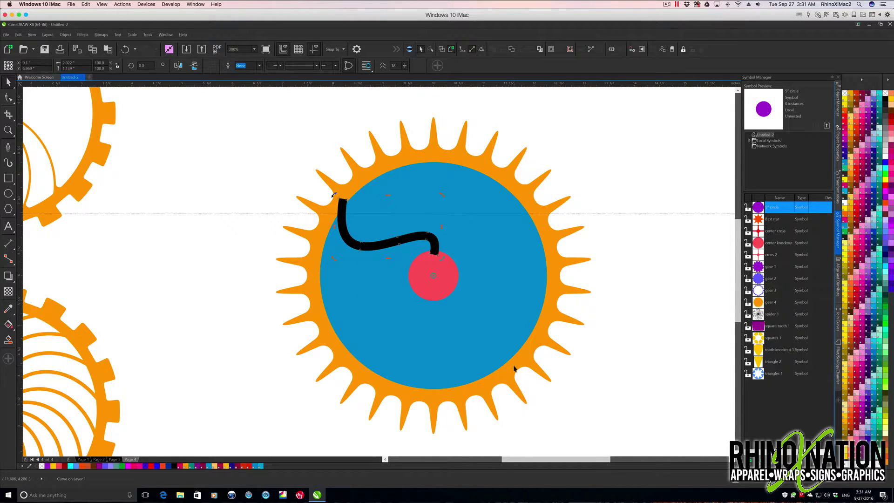
- Make five copies of the spoke, each rotated a further 60° about the gear's centre
left_click(838, 194)
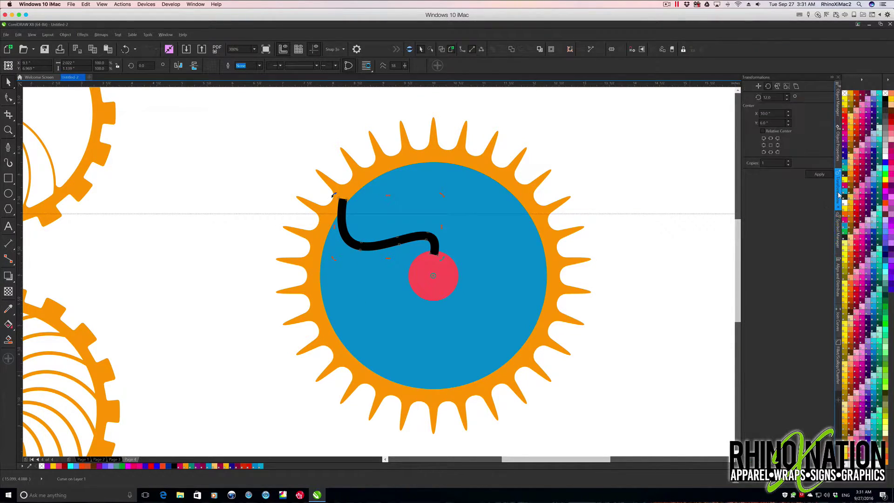
left_click(771, 145)
double_click(770, 97)
type("2")
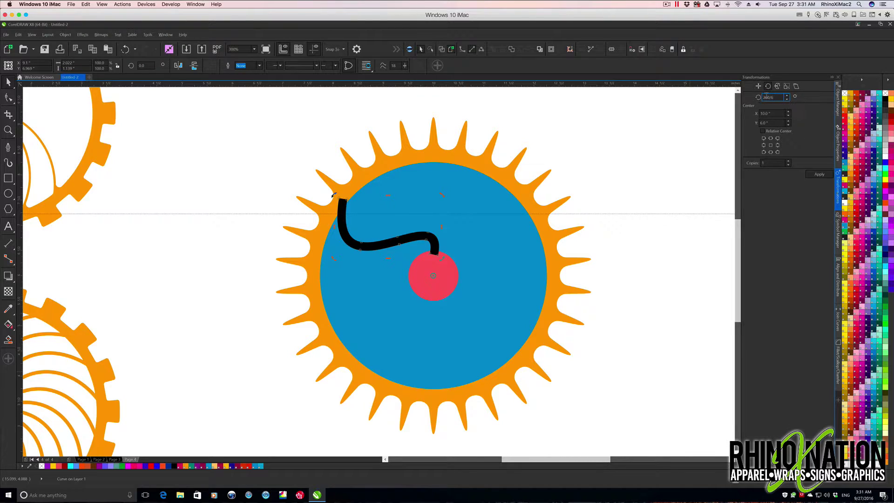
type("3")
key("Tab")
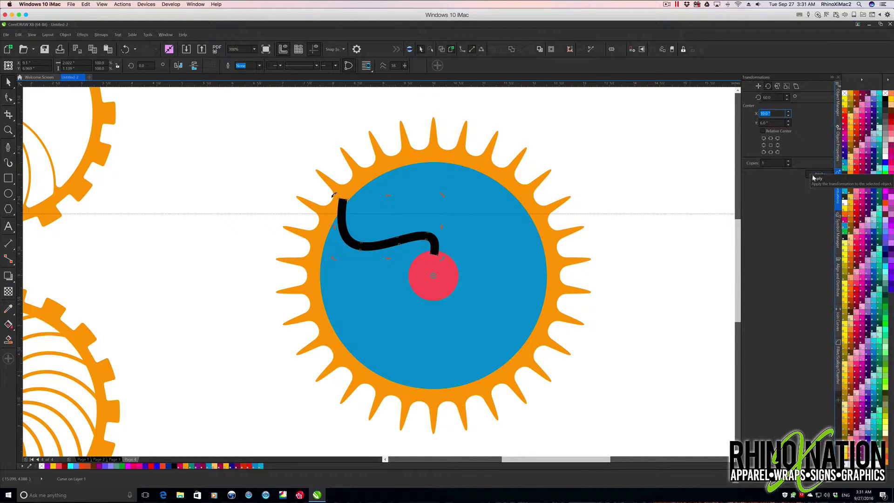
left_click(819, 174)
left_click(818, 175)
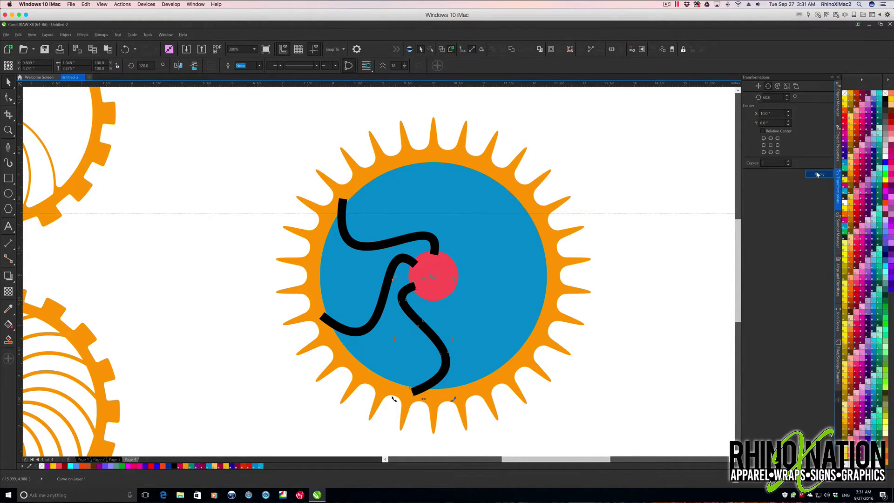
left_click(818, 174)
left_click(817, 172)
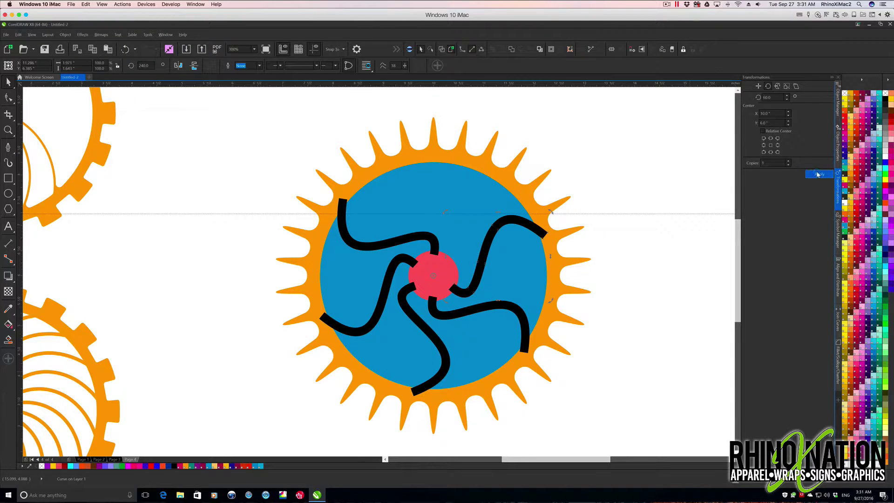
left_click(818, 174)
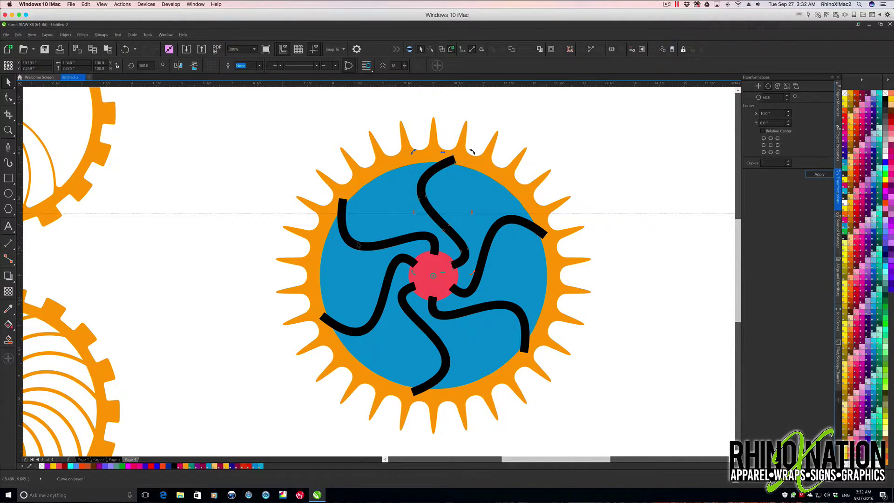
- Weld the six spokes and the red centre circle into one object
key("ctrl+a")
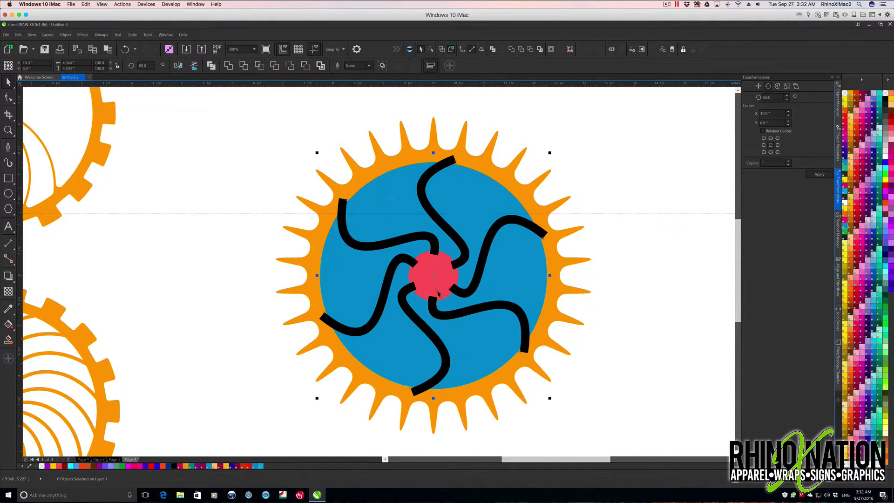
left_click(429, 269, "shift")
left_click(228, 65)
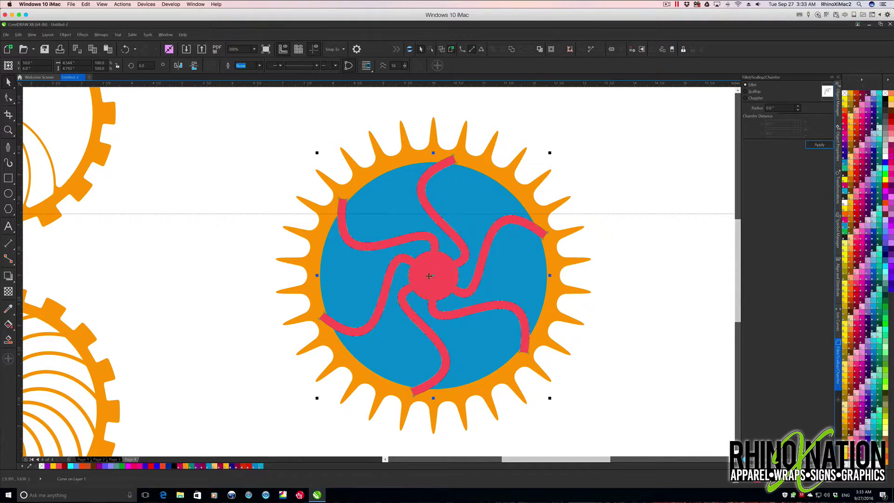
- Subtract the welded red spoke shape from the blue circle behind it
left_click(399, 192, "shift")
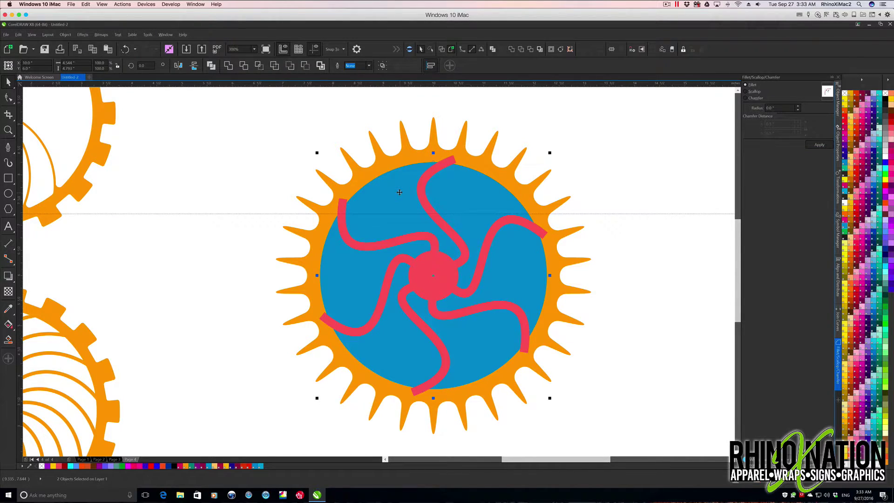
left_click(305, 66)
key("Escape")
- Subtract the remaining blue sections from the orange gear to leave open spaces between the spokes
left_click(477, 195)
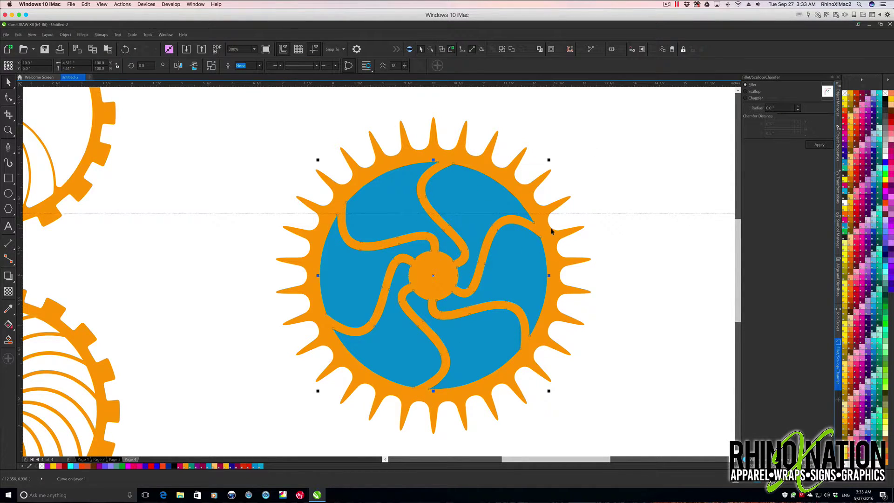
left_click(583, 229, "shift")
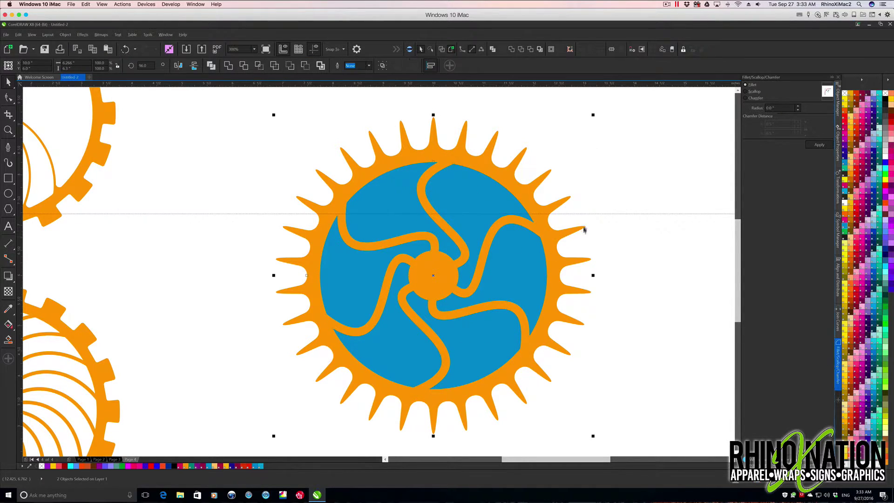
left_click(307, 66)
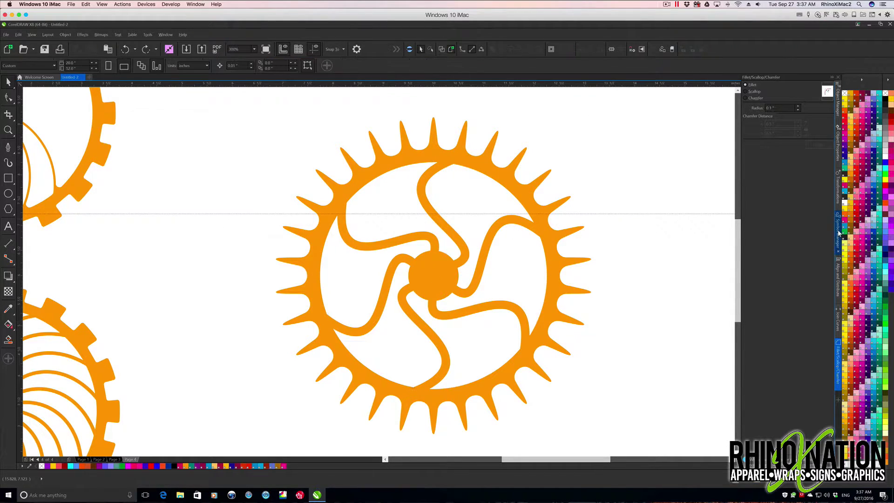
- Add the center knockout symbol, revert it to an ordinary object and centre it on the page over the gear's hub
left_click(838, 231)
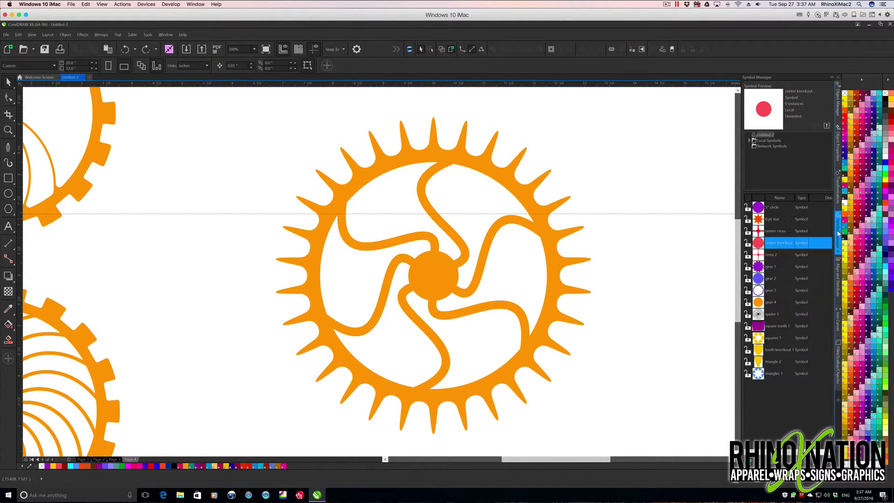
left_click_drag(658, 255, 631, 254)
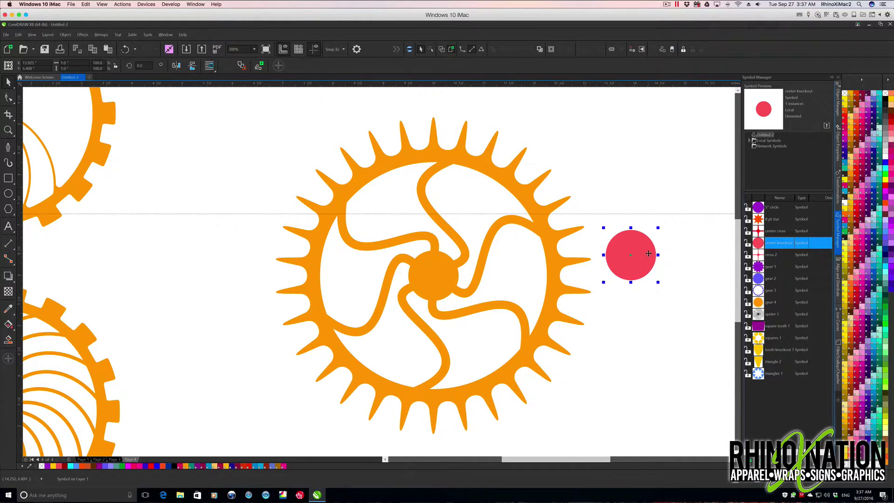
right_click(630, 253)
left_click(661, 282)
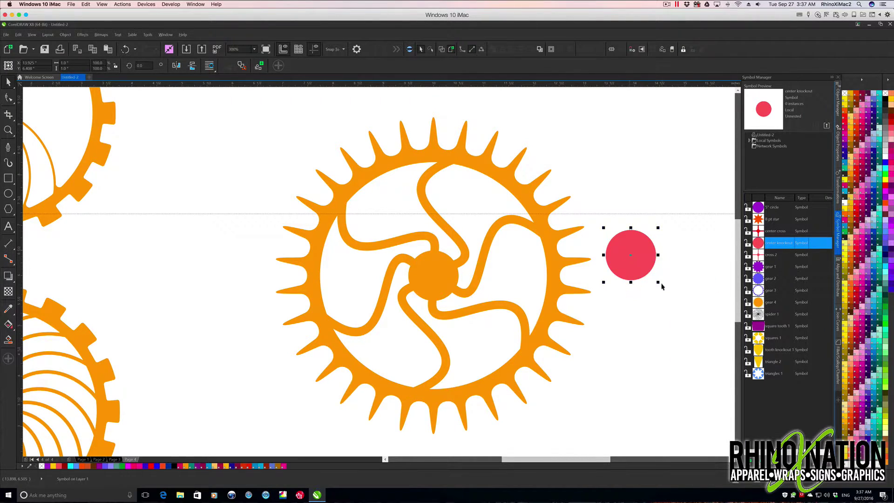
key("p")
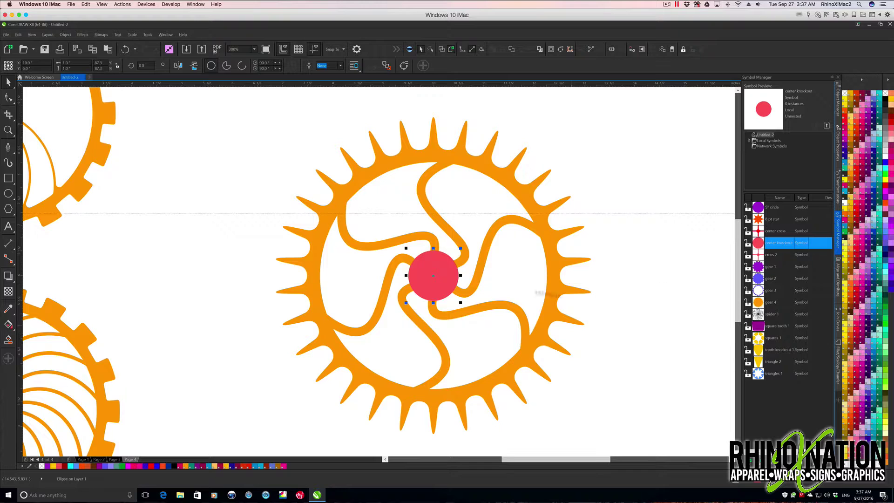
- Resize the red circle to 0.5" in diameter and cut it out of the gear's hub
left_click(86, 63)
type("0.5")
key("Return")
left_click(451, 156)
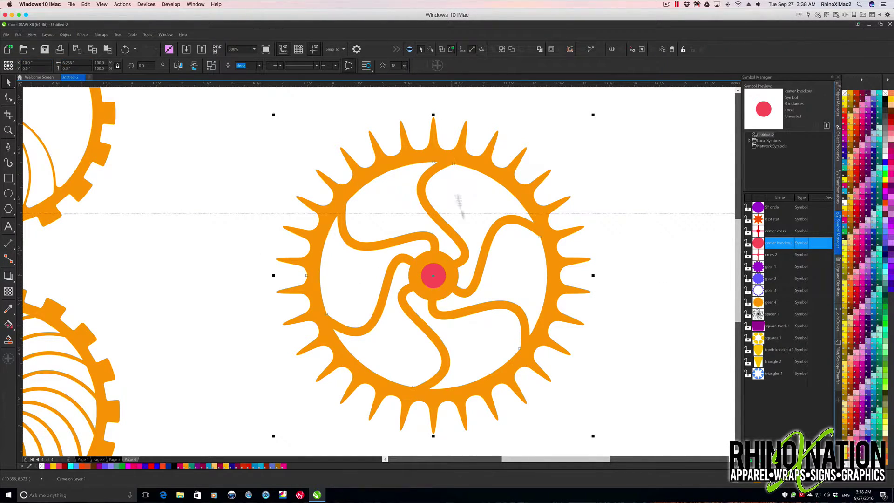
left_click(429, 281, "shift")
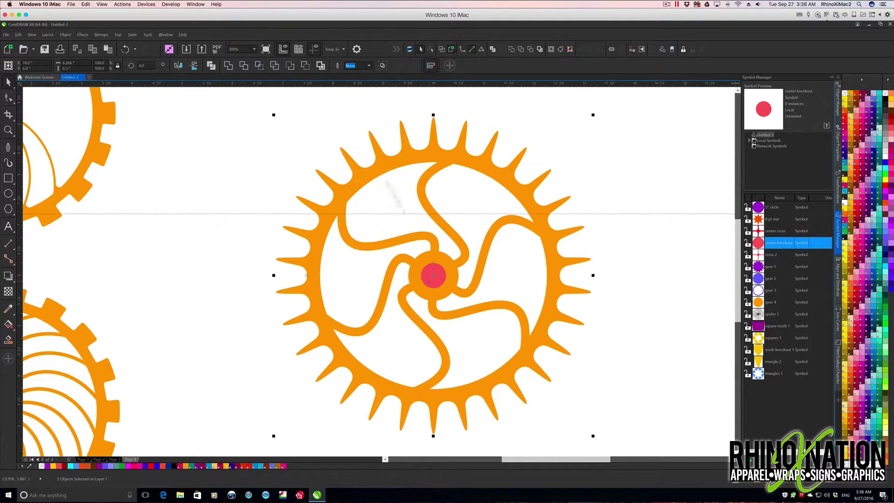
left_click(305, 65)
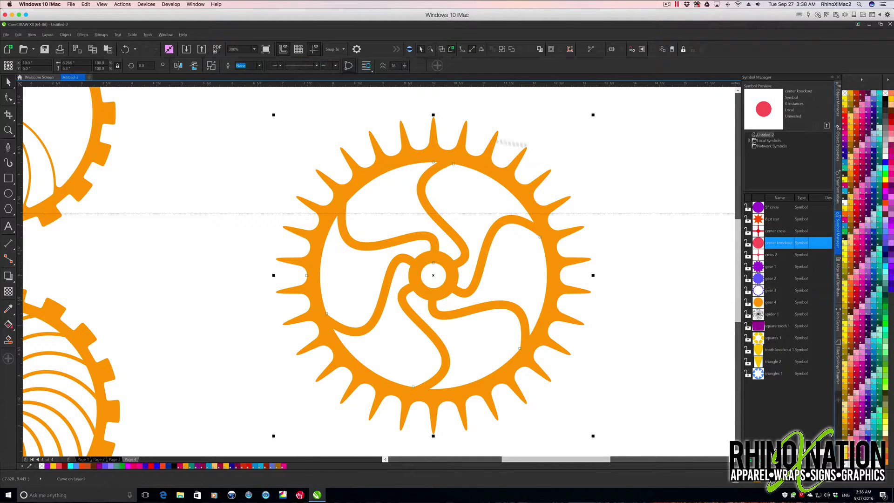
- Recolour the finished curved-spoke gear magenta and deselect it
left_click(861, 210)
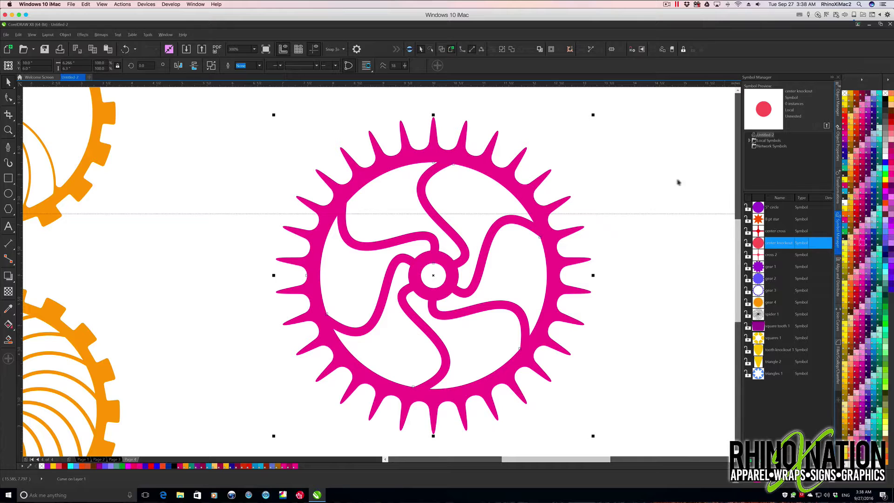
left_click(537, 172)
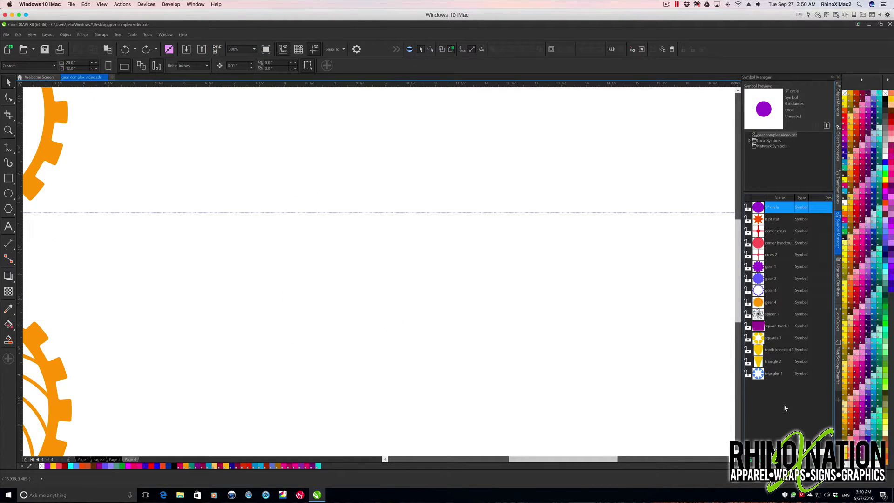
- Place a new gear 4 symbol centred on the page and revert it to ordinary objects
left_click(760, 303)
left_click_drag(663, 301, 421, 278)
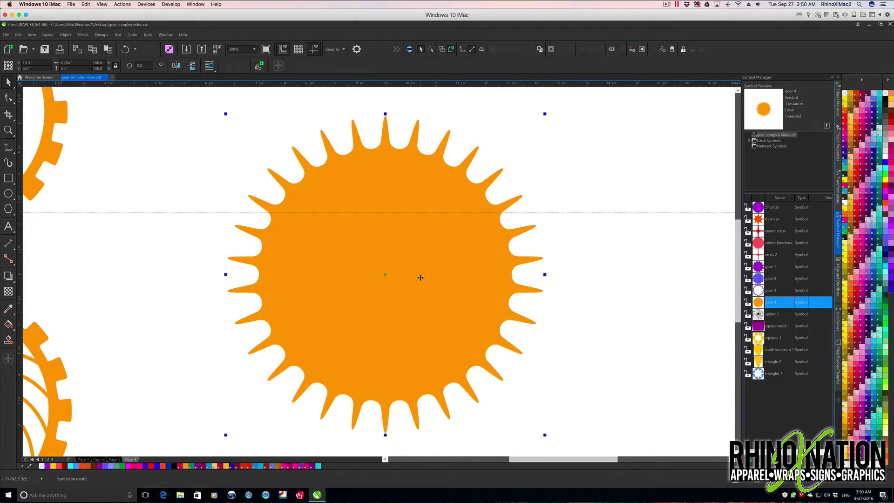
right_click(475, 264)
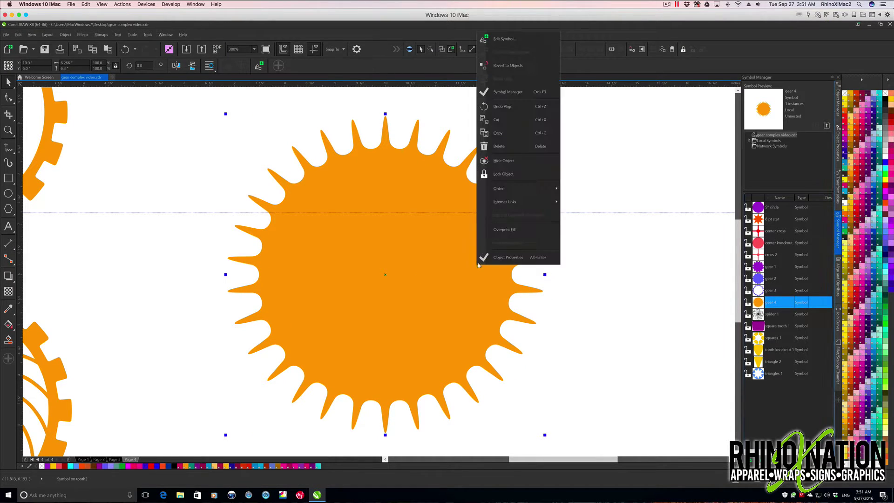
left_click(498, 70)
left_click(530, 235)
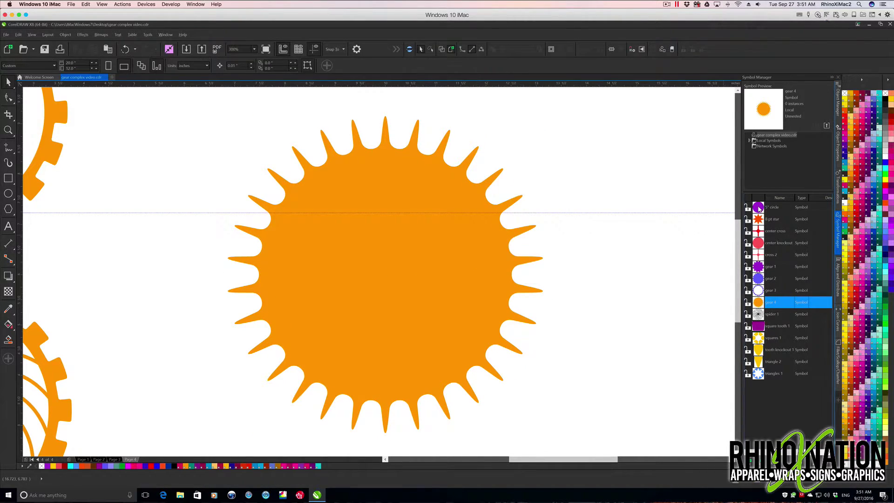
- Centre a 5" circle symbol, reverted to an ordinary object, on the orange gear and shrink it proportionally inside the rim
left_click_drag(530, 235, 529, 234)
key("p")
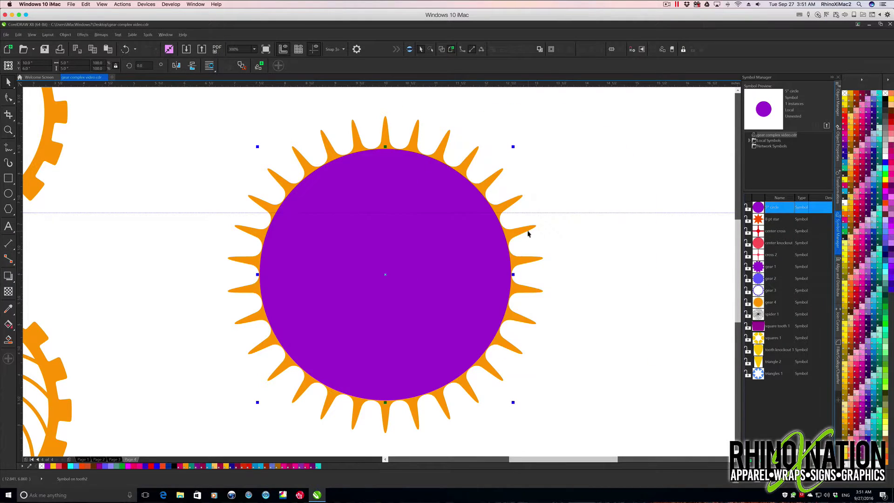
right_click(528, 234)
left_click(470, 106)
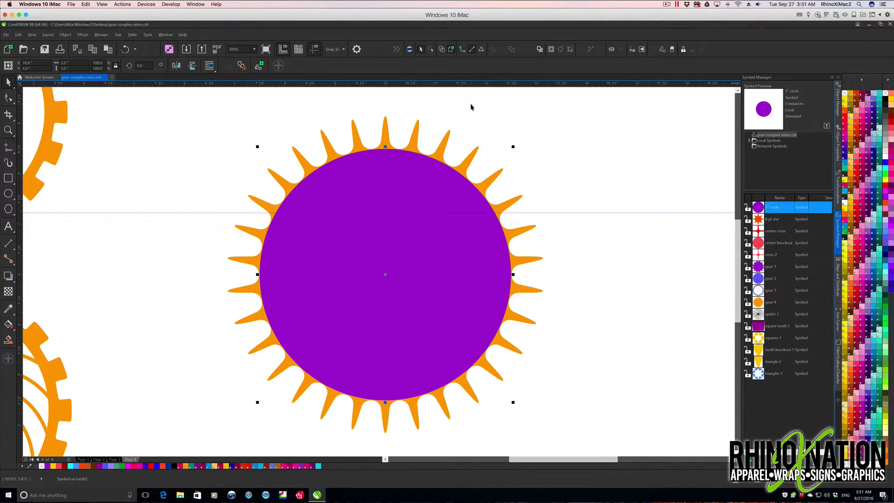
left_click_drag(514, 403, 499, 392)
left_click(596, 345)
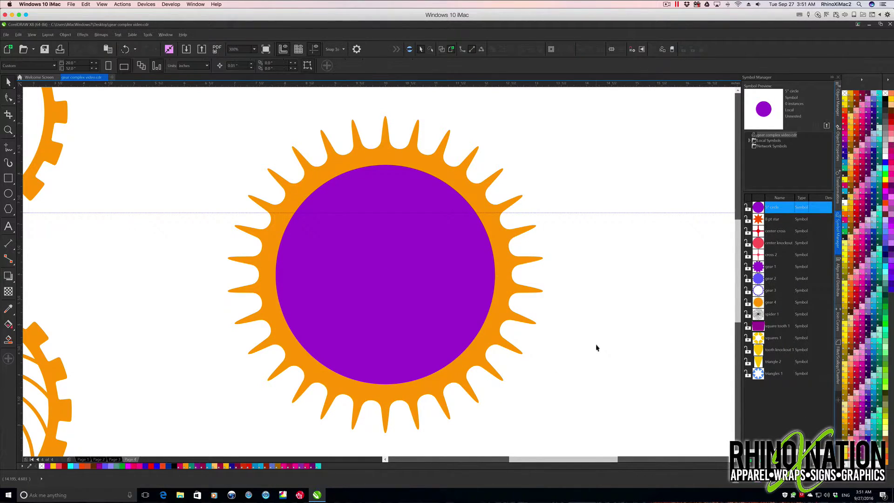
- Draw a wide ellipse about 2.785" by 1.035" and centre it on the page over the purple circle
left_click(8, 193)
left_click_drag(531, 167, 670, 218)
left_click_drag(599, 189, 386, 186)
key("p")
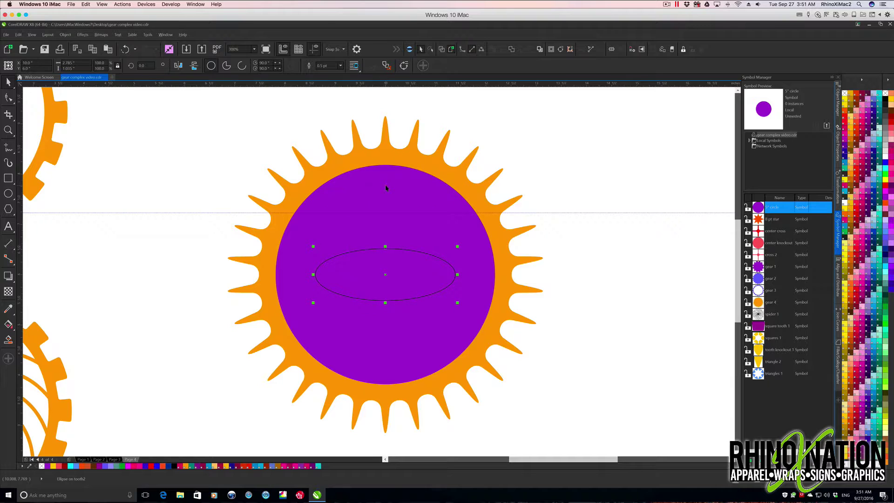
- Leave the ellipse without a fill and move it straight up to meet the purple circle's upper edge
left_click(844, 187)
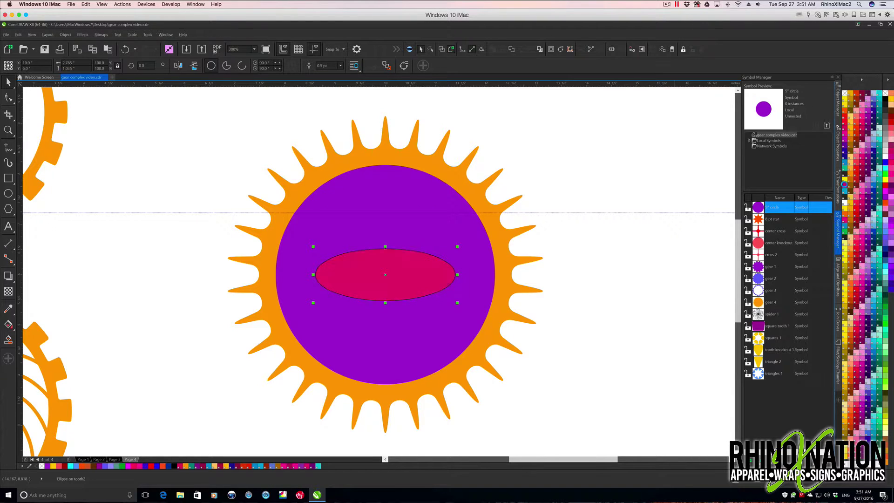
right_click(845, 94)
left_click(845, 94)
left_click_drag(388, 278, 385, 191)
scroll(388, 158, "up", 2)
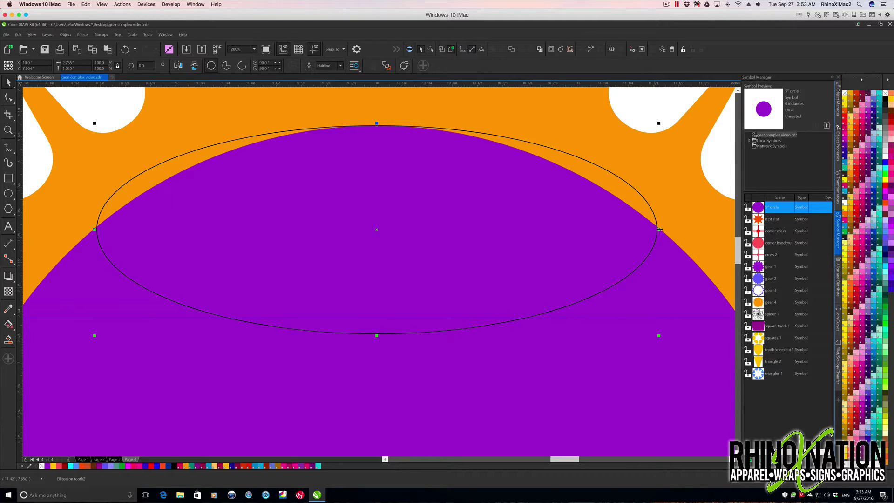
- Narrow the ellipse about its centre to about 2.22" wide and give it a pinkish-red fill without an outline
left_click_drag(660, 229, 645, 230)
left_click_drag(606, 240, 601, 240)
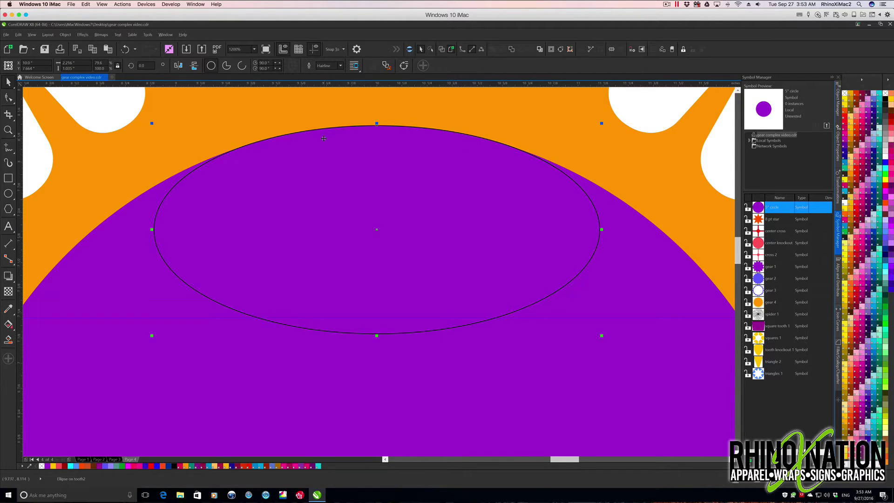
left_click(863, 123)
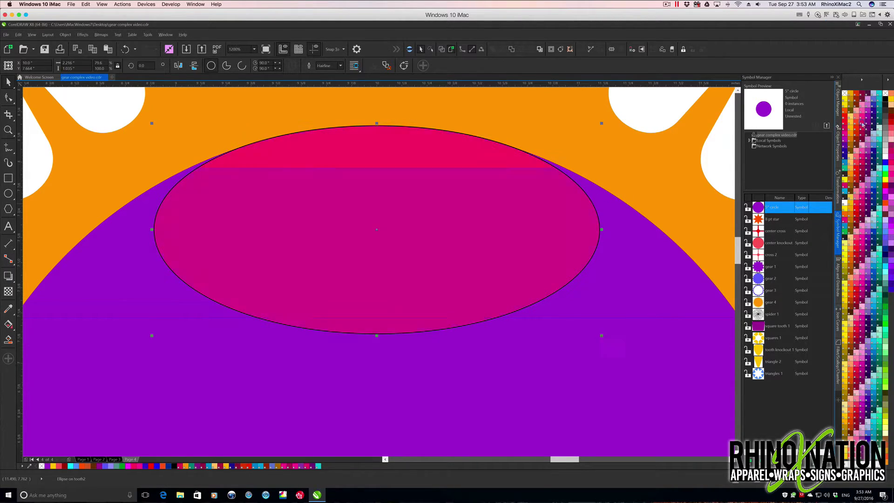
right_click(844, 93)
- Scale the red ellipse down to about 1.95" by 0.91" and move it up against the purple circle's upper edge
left_click(254, 52)
left_click(241, 76)
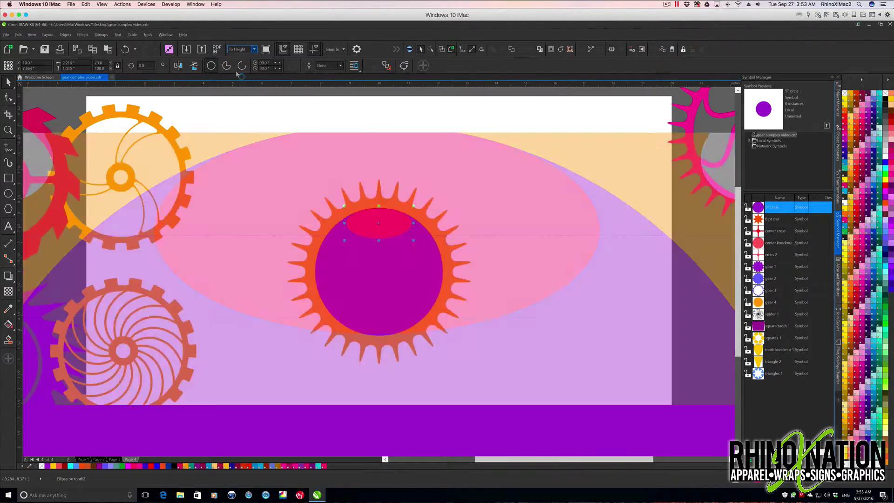
scroll(382, 251, "up", 3)
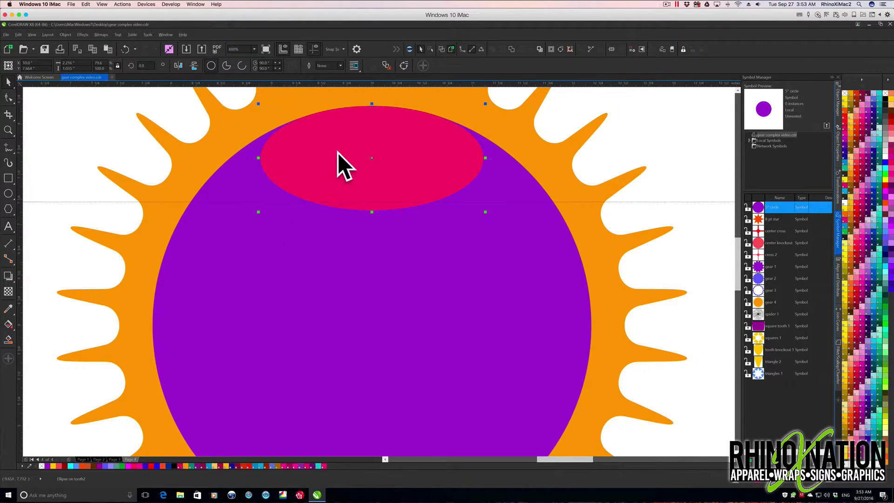
scroll(373, 116, "up", 2)
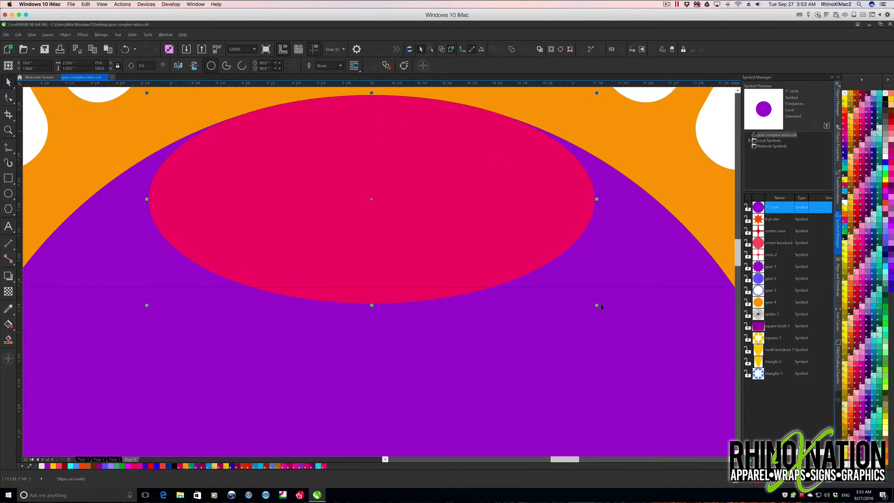
left_click_drag(598, 306, 586, 294)
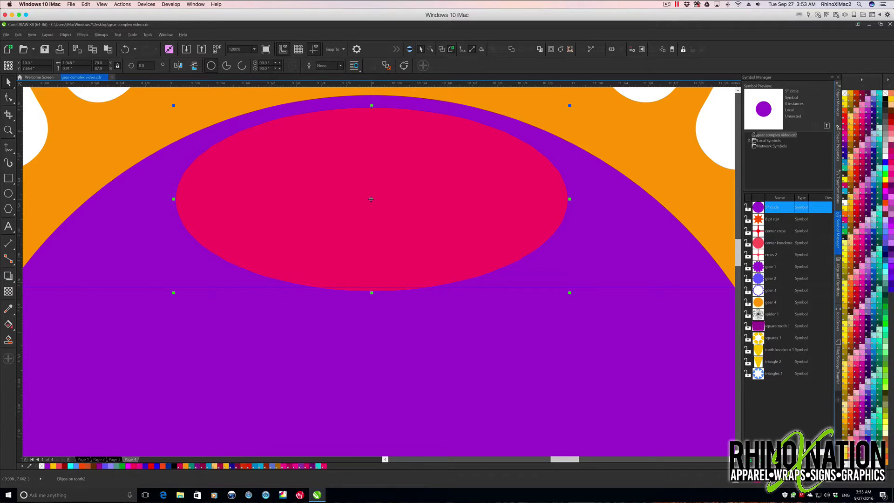
left_click_drag(370, 199, 372, 187)
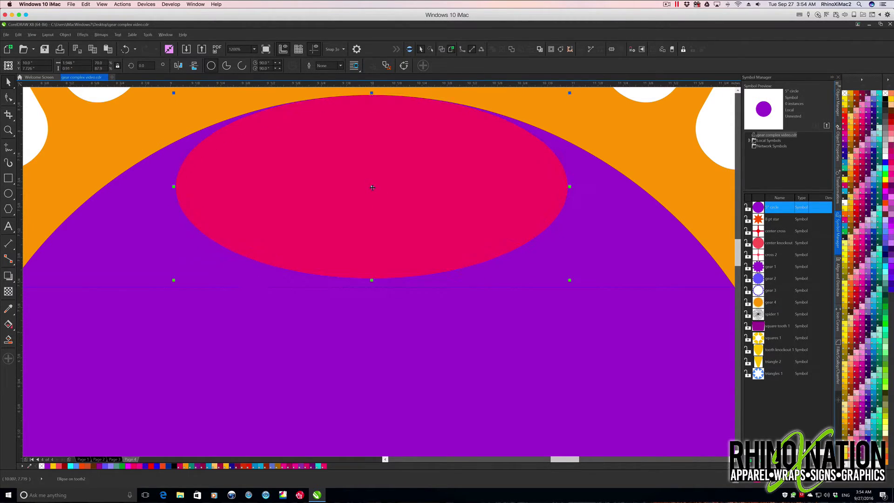
- Try rotating four copies of the red ellipse around the gear's centre at an angle of 360/5 degrees
key("F3")
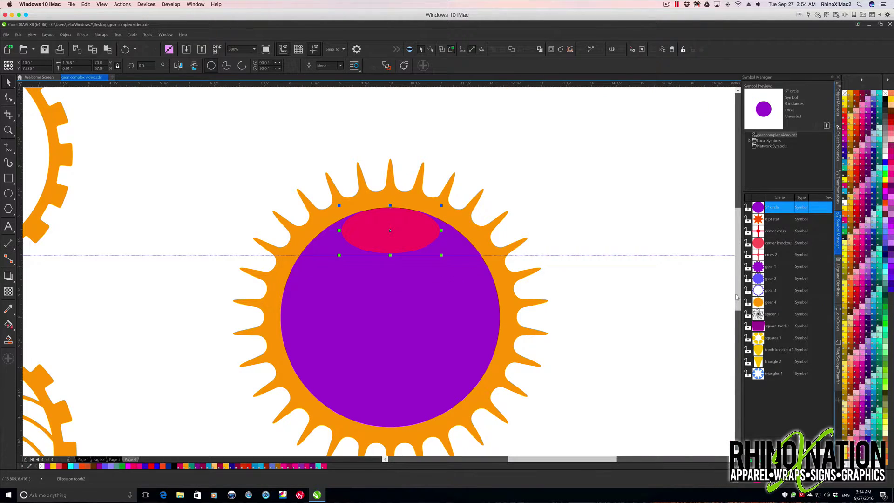
left_click_drag(739, 300, 740, 306)
left_click(390, 193)
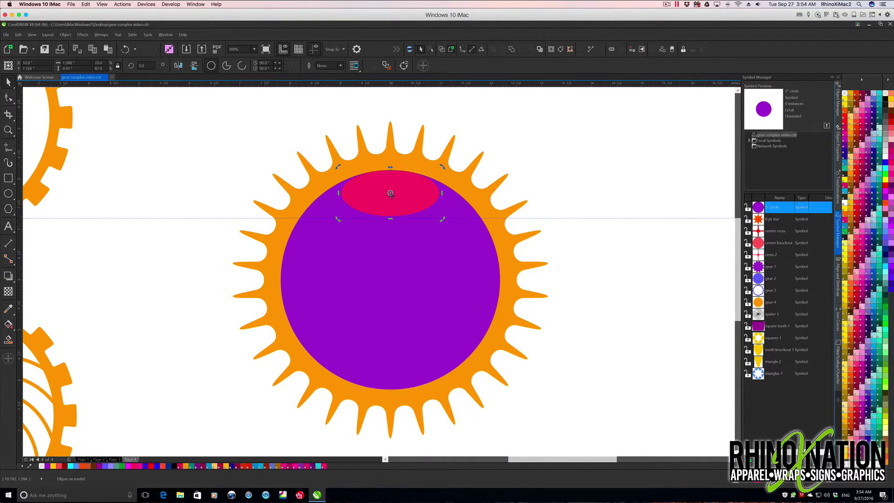
left_click_drag(390, 193, 390, 280)
key("alt+F8")
type("360/5")
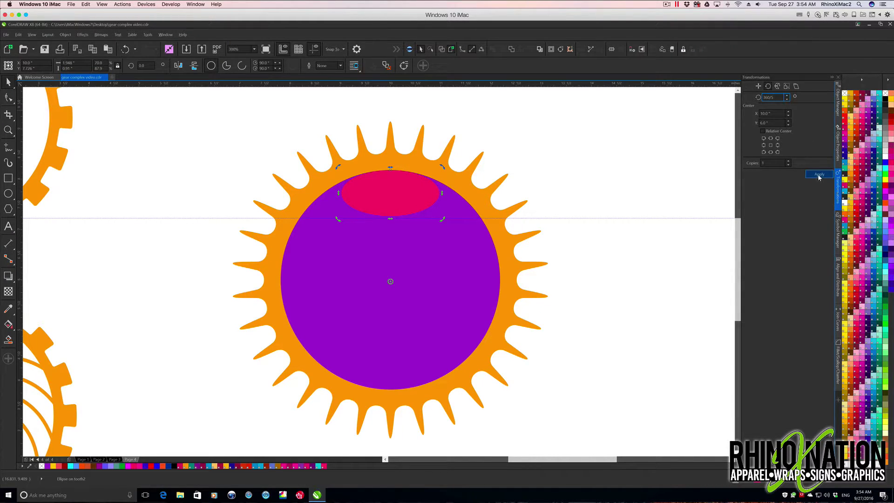
left_click(820, 175)
left_click(820, 175)
left_click(819, 175)
left_click(819, 176)
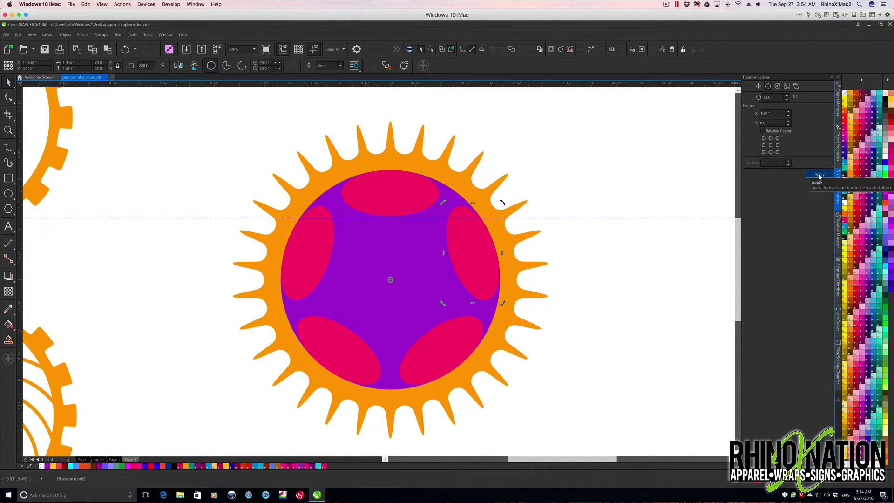
- Undo the four rotated copies of the red ellipse
key("ctrl+z")
key("ctrl+z")
key("ctrl+z")
key("ctrl+z")
- Reduce the red ellipse to about 1.74" by 0.65", with its top edge touching the purple circle's upper edge
scroll(415, 193, "up", 3)
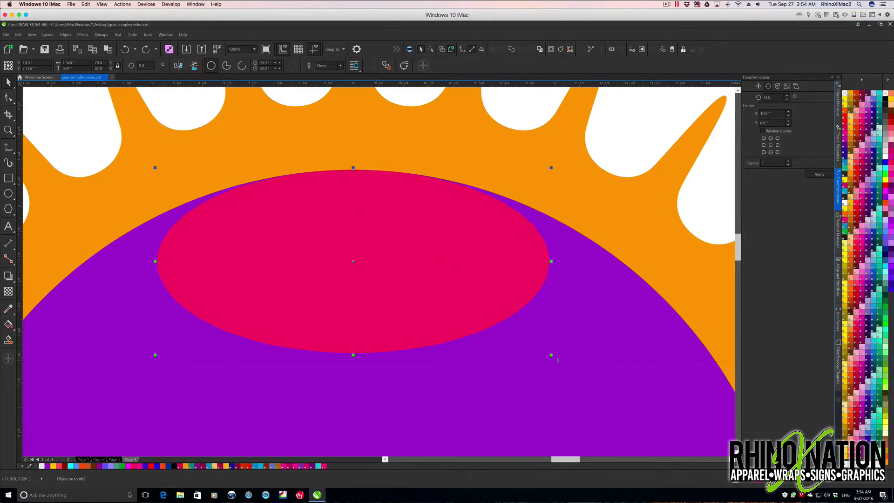
left_click_drag(551, 355, 543, 347)
left_click_drag(353, 261, 354, 252)
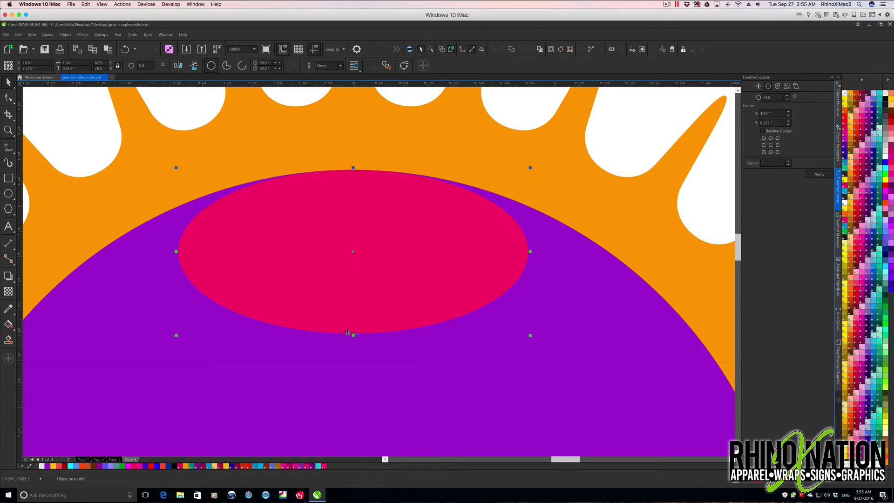
left_click_drag(353, 332, 353, 302)
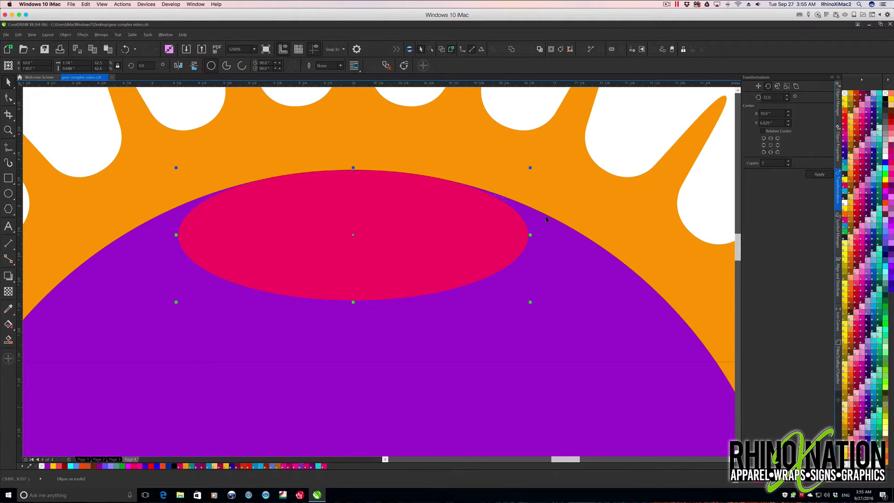
- Set the red ellipse's rotation centre to the gear's centre and create four copies rotated at 72° intervals
scroll(392, 266, "down", 2)
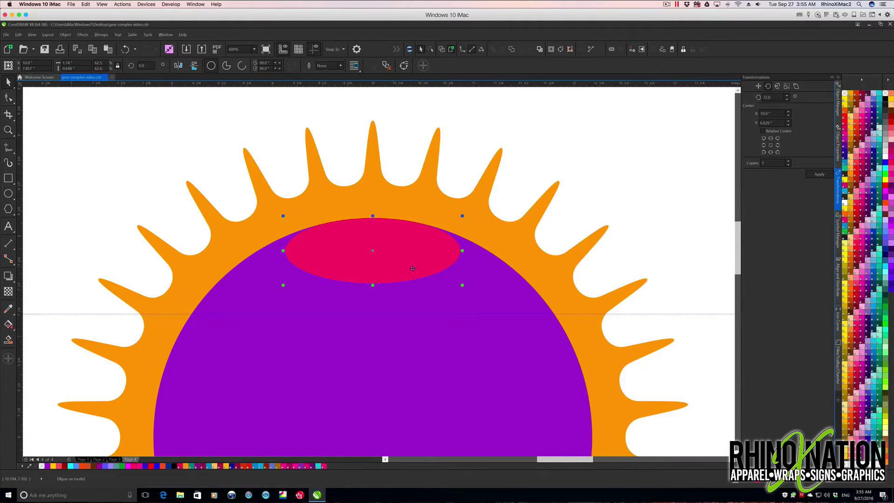
scroll(421, 262, "down", 2)
left_click(373, 250)
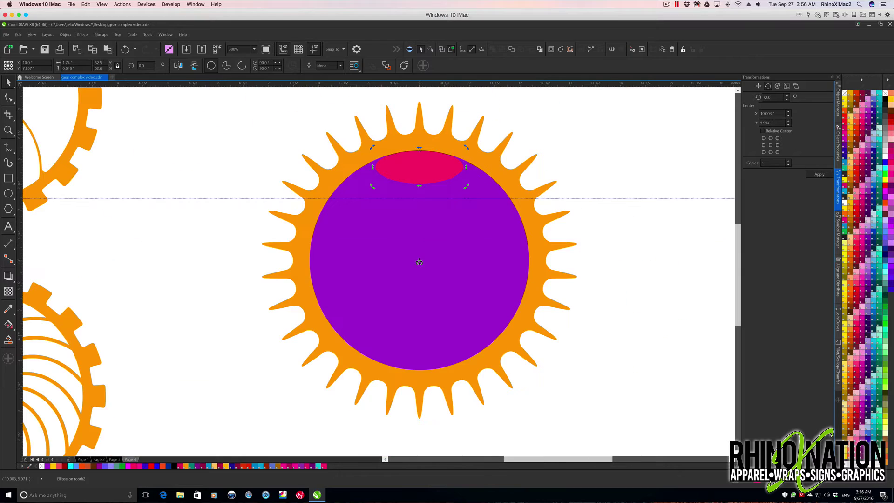
left_click_drag(420, 262, 420, 261)
left_click(768, 98)
left_click(821, 175)
left_click(821, 175)
left_click(821, 176)
left_click(821, 175)
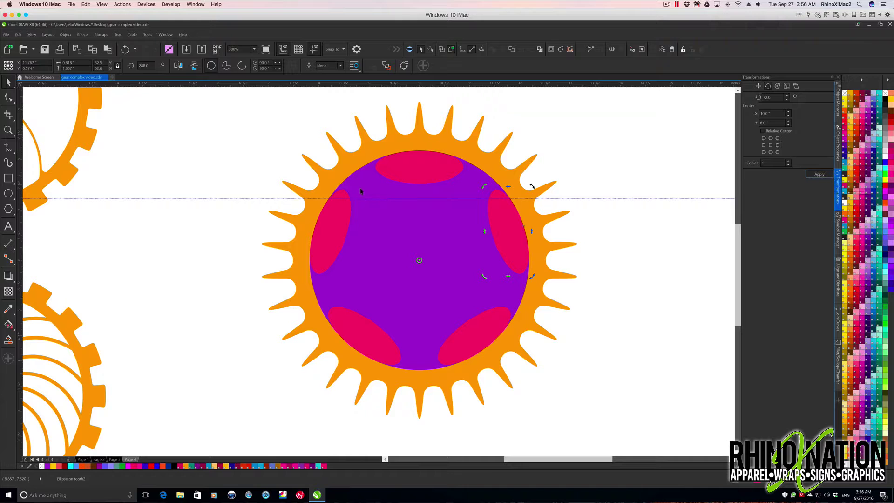
left_click(604, 203)
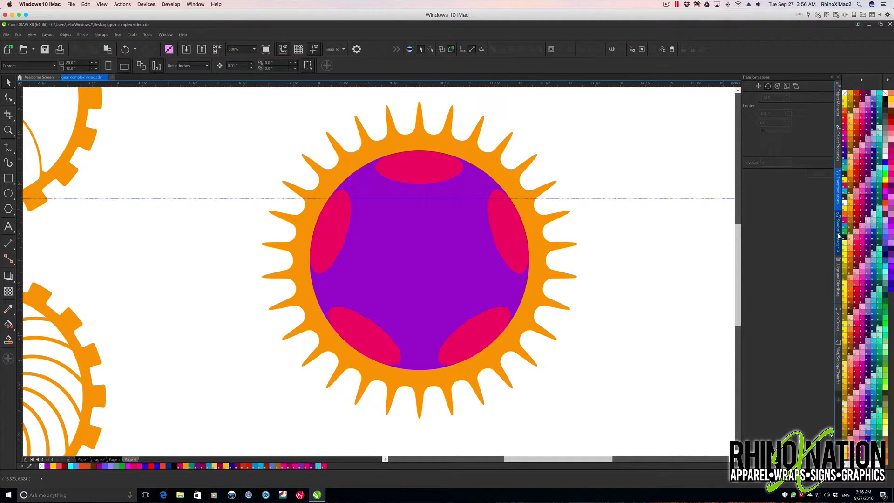
- Add the center knockout symbol as an ordinary object and centre it on the purple circle
left_click(838, 236)
left_click_drag(779, 243, 630, 286)
right_click(635, 274)
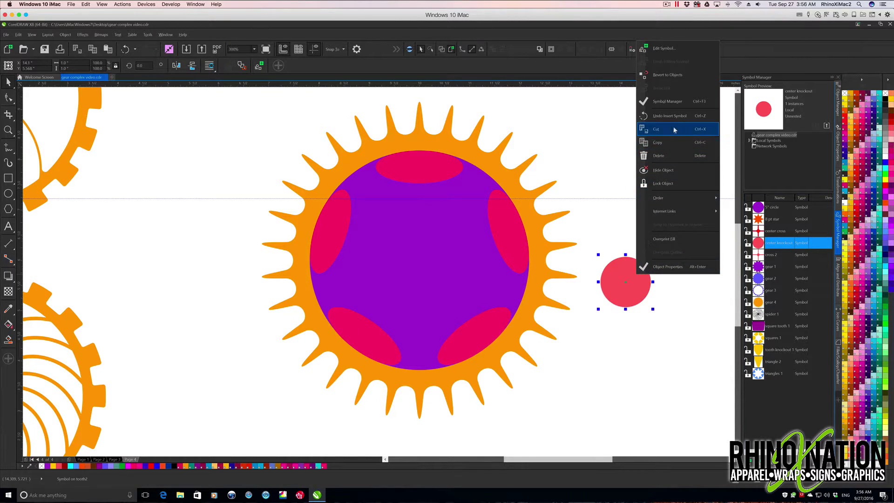
left_click(668, 76)
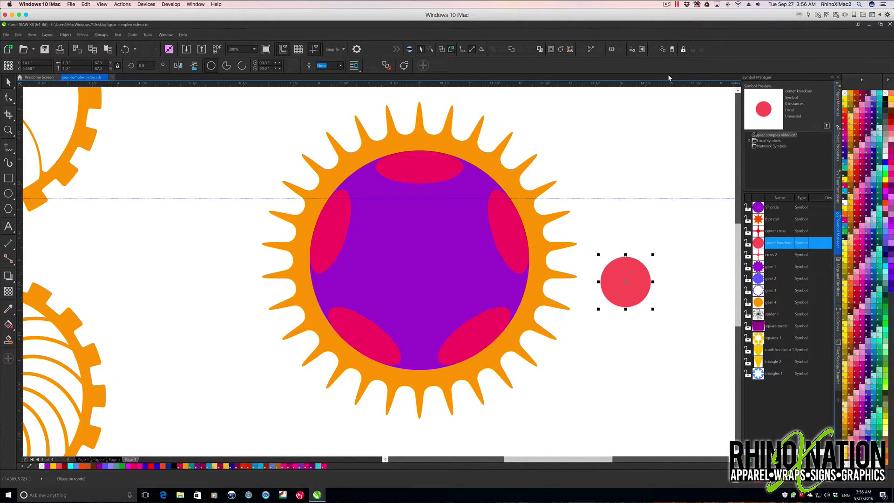
key("p")
key("Escape")
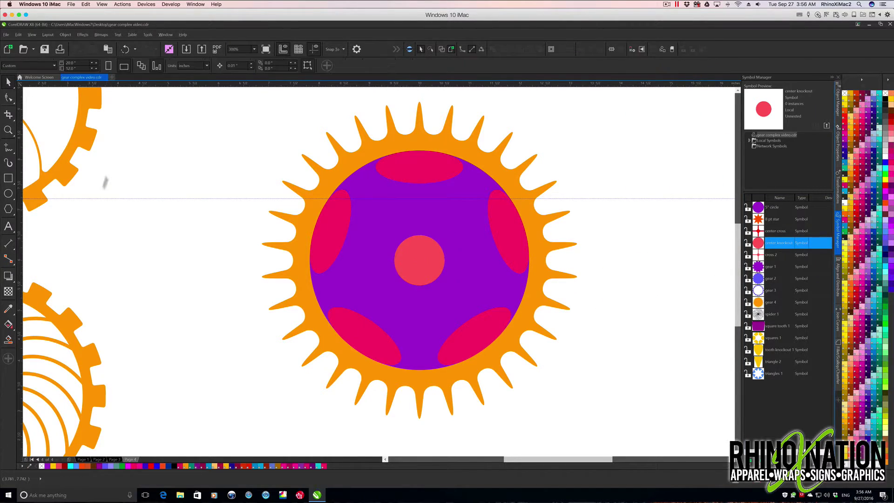
- Draw a teardrop basic shape about 0.51" by 1.62" in the empty area beside the gear
left_click(8, 209)
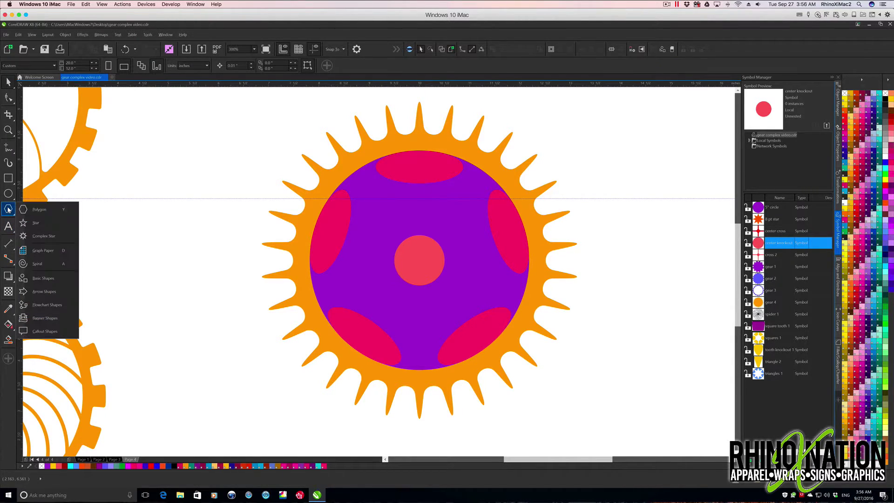
left_click(47, 278)
left_click(211, 66)
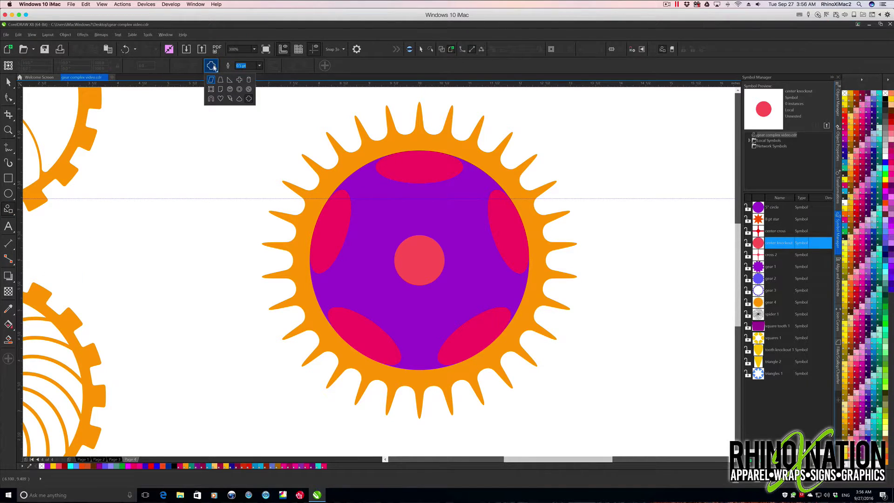
left_click(239, 99)
left_click_drag(626, 167, 652, 248)
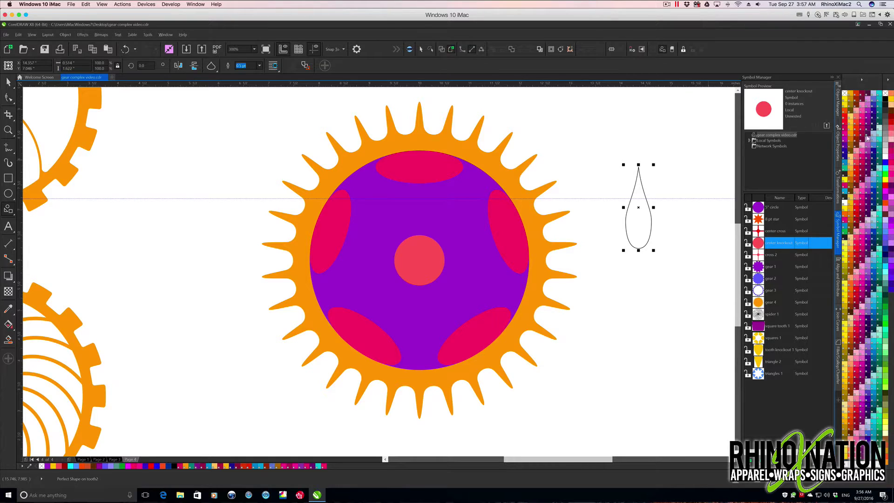
- Fill the teardrop with light blue and remove its outline
left_click(878, 114)
right_click(845, 94)
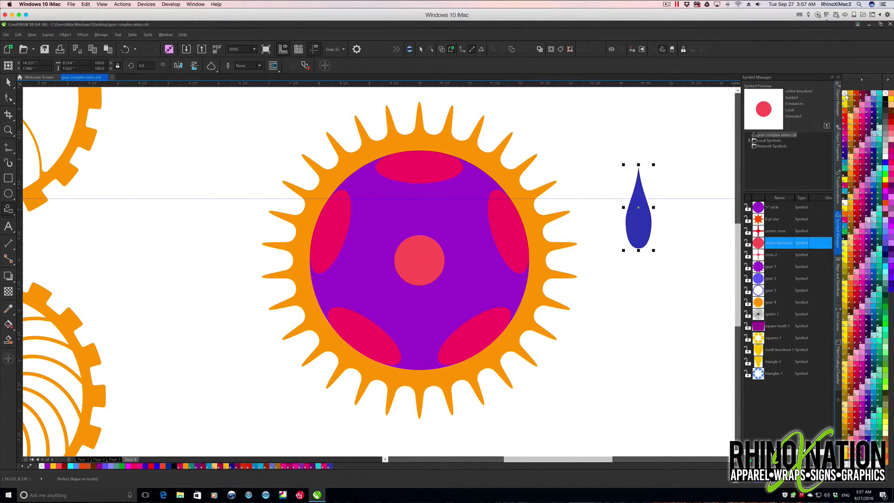
left_click(875, 228)
key("Escape")
- Convert the teardrop to curves and enlarge it to about 0.57" by 1.81"
left_click(642, 218)
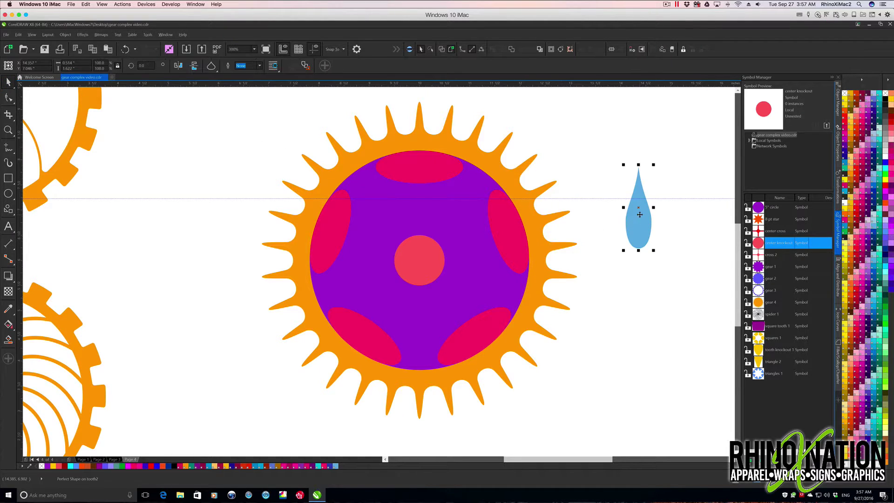
right_click(638, 175)
left_click(675, 209)
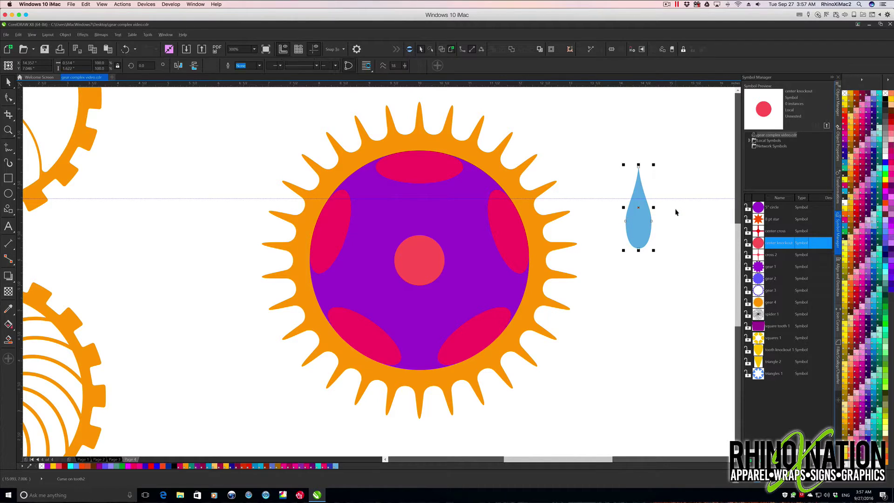
left_click_drag(655, 250, 640, 290)
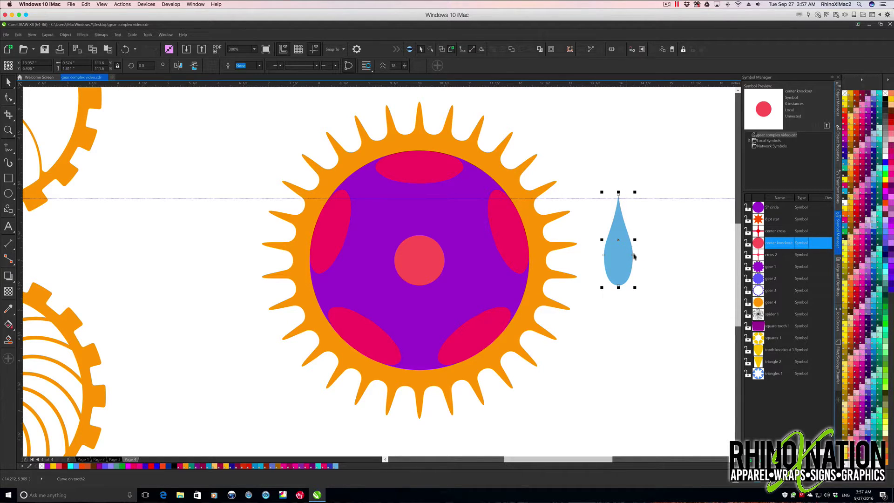
- Reshape the teardrop's nodes for slimmer upper sides and a wider rounded end, and stretch it to about 0.63" by 2.10"
left_click(8, 97)
left_click(604, 254)
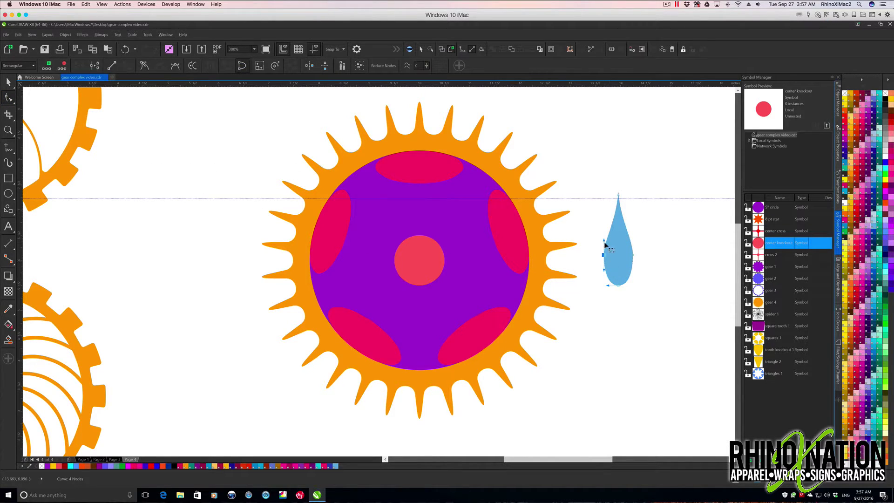
left_click_drag(605, 242, 629, 241)
left_click(634, 248)
left_click(619, 286)
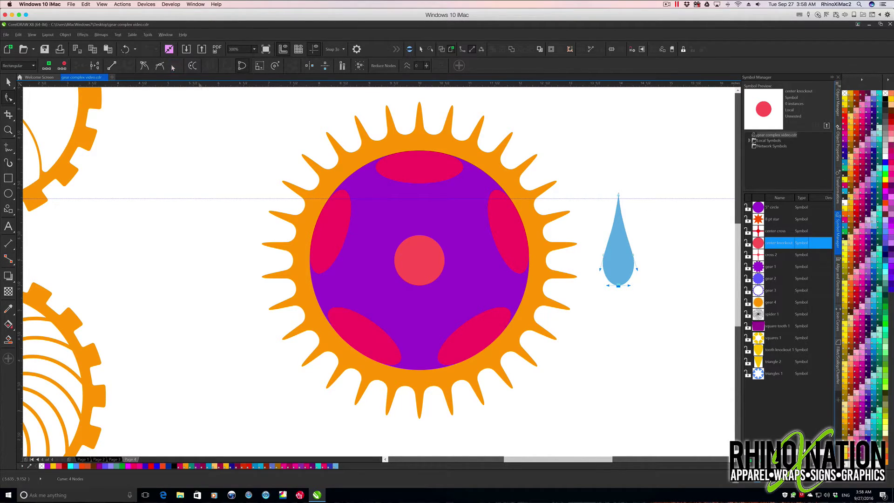
left_click_drag(629, 286, 631, 285)
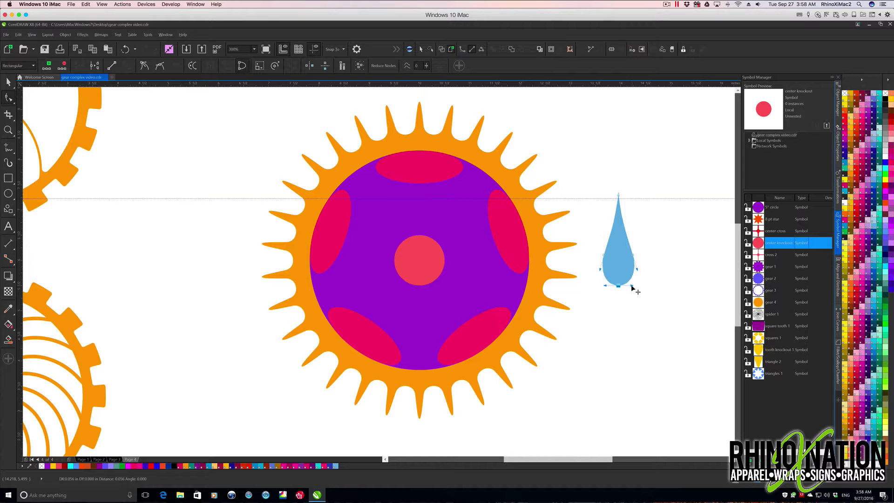
key("space")
left_click_drag(619, 187, 620, 181)
- Rotate the whole gear with its circles and red ellipses by 36° without making copies
left_click_drag(254, 92, 589, 423)
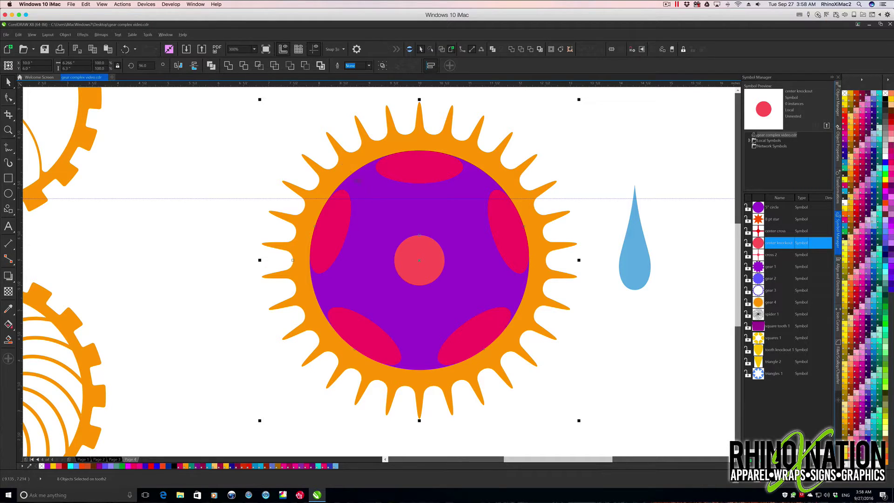
key("alt+F8")
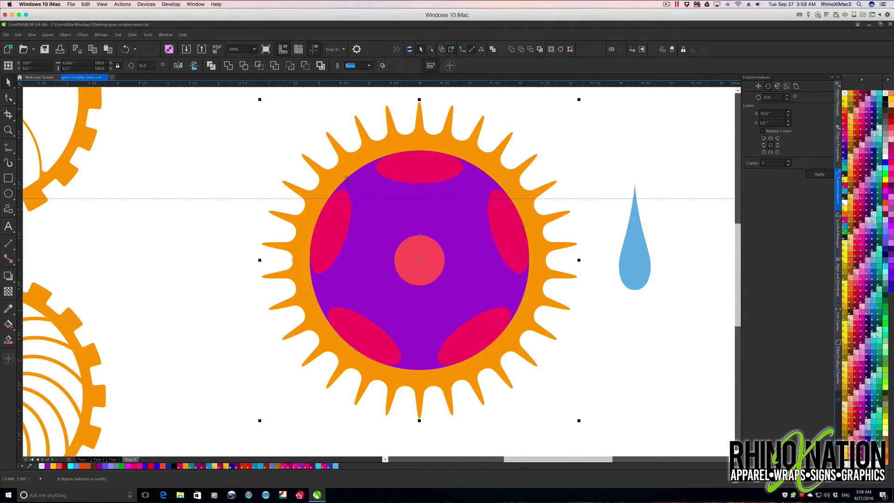
left_click(789, 164)
left_click(773, 97)
type("36")
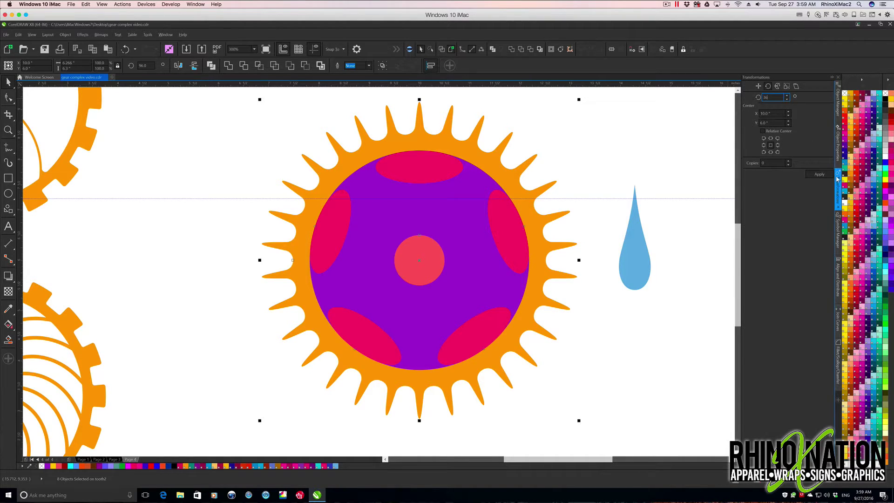
left_click(820, 174)
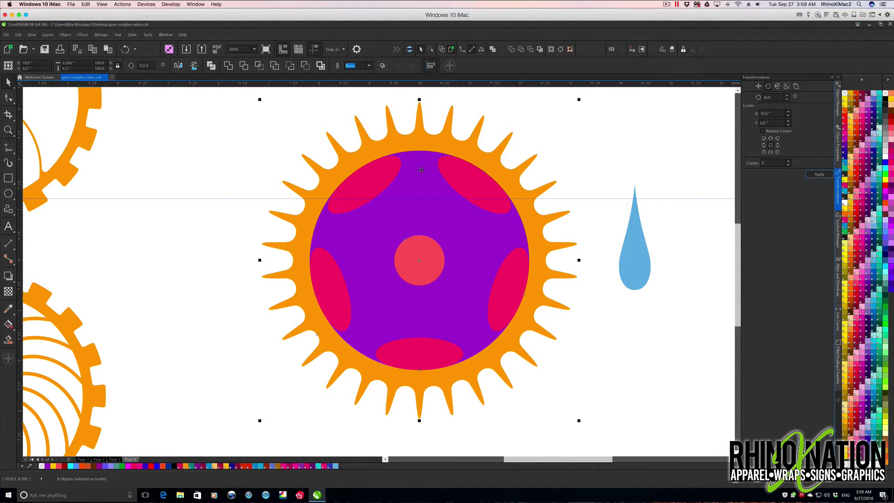
- Place the teardrop upright above the centre circle between the two upper ellipses and scale it to about 0.52" by 1.74"
left_click_drag(640, 273, 425, 213)
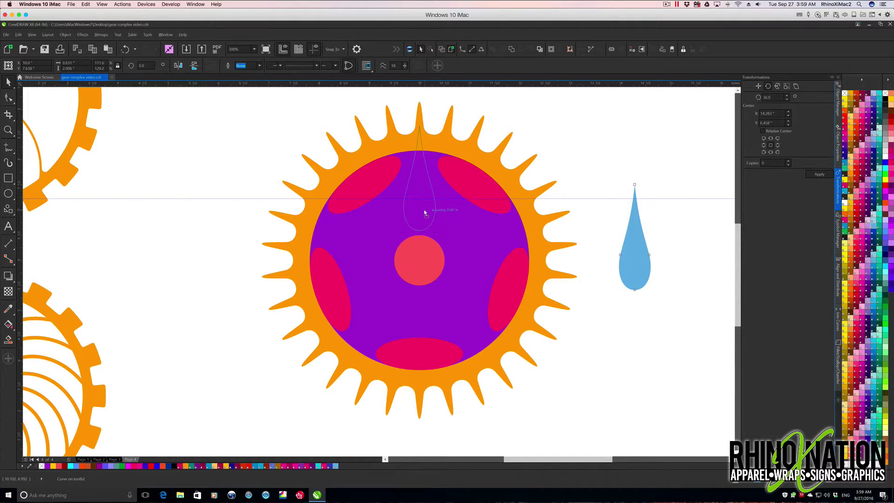
left_click_drag(424, 213, 424, 206)
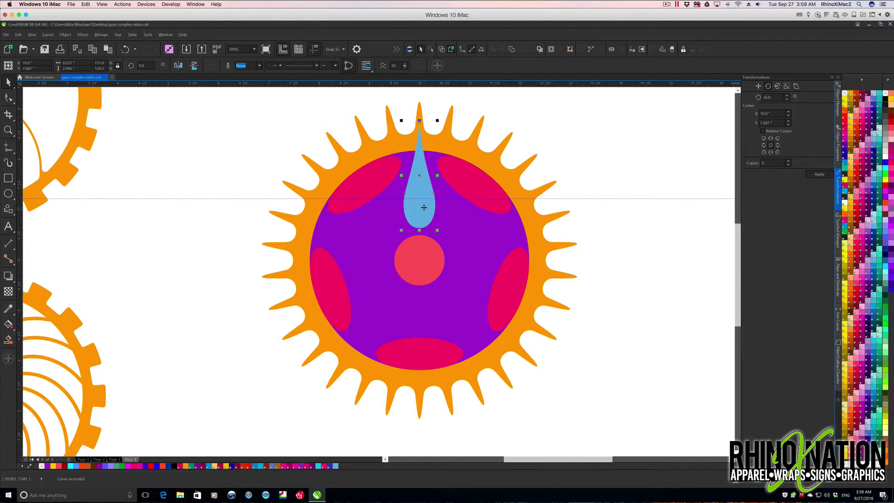
left_click_drag(437, 120, 435, 136)
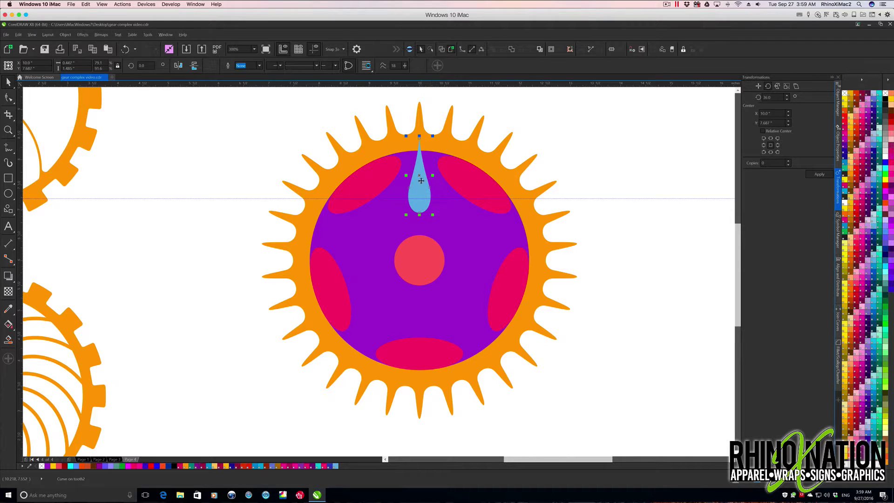
left_click_drag(419, 176, 422, 191)
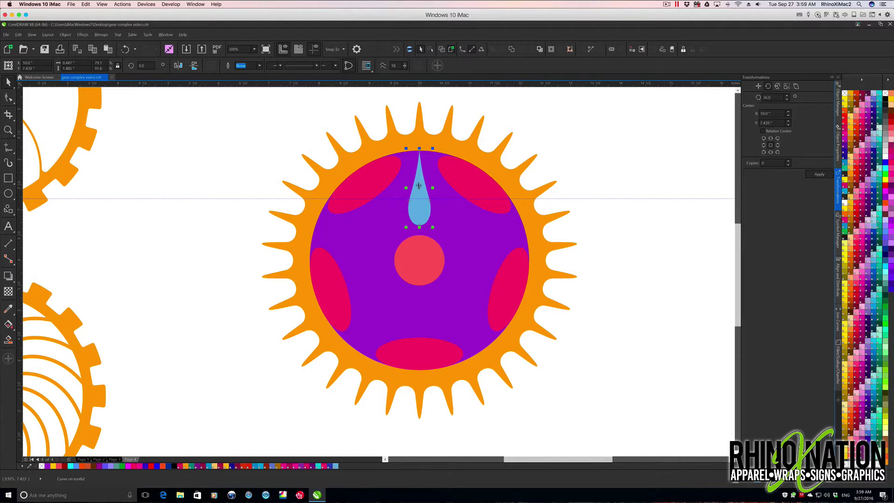
left_click_drag(432, 147, 435, 145)
left_click_drag(439, 141, 435, 143)
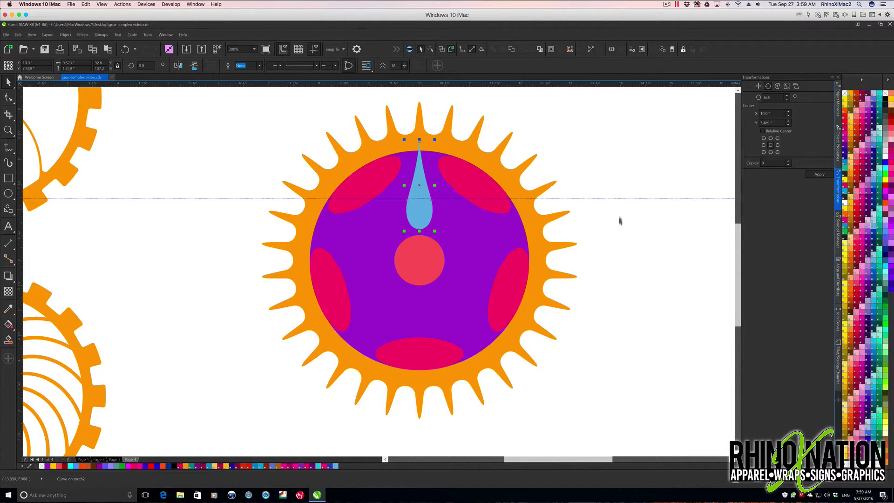
- Set the teardrop's rotation centre to the gear's centre and distribute five teardrops around it at 72° intervals
left_click(622, 228)
left_click(420, 209)
left_click(419, 210)
left_click_drag(419, 186, 419, 260)
double_click(769, 97)
type("72")
left_click(820, 175)
left_click(788, 161)
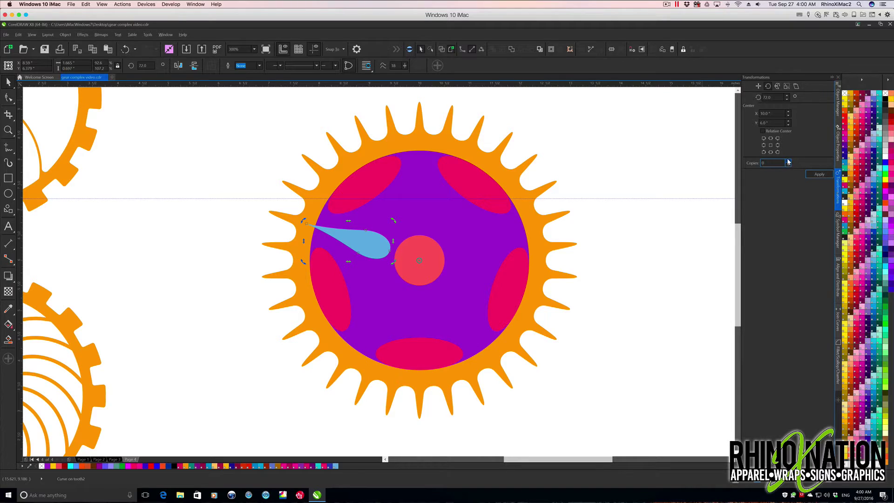
left_click(817, 175)
left_click(819, 174)
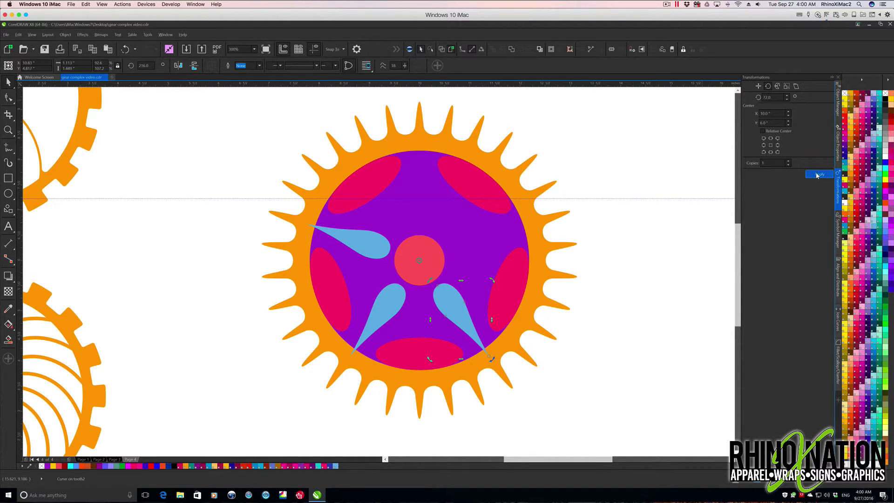
left_click(819, 174)
left_click(819, 175)
- Rotate the complete gear, including the ellipses and teardrops, by 36° with zero copies
left_click_drag(241, 93, 643, 442)
double_click(767, 97)
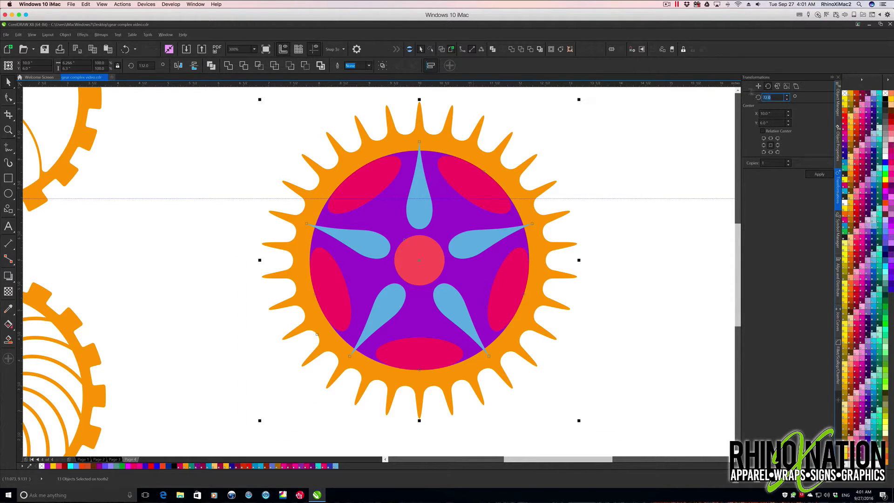
type("36")
left_click(789, 165)
left_click(819, 175)
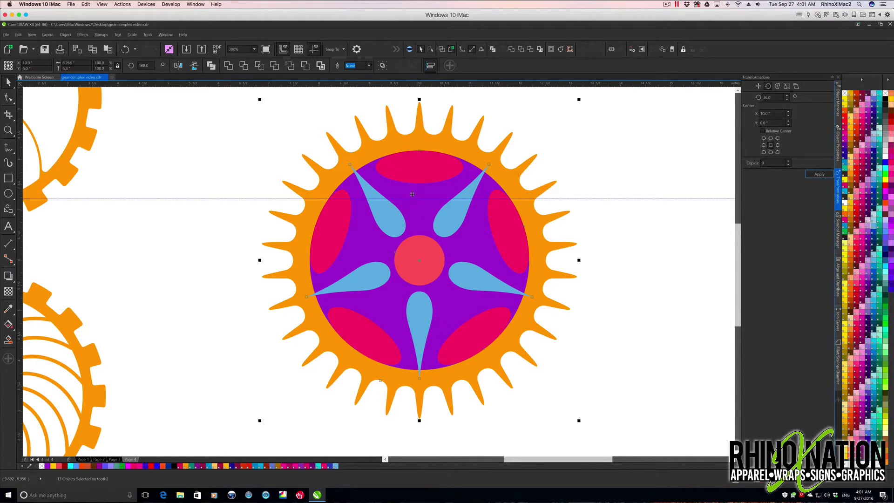
- Make a 0.35" orange copy of the centre circle and place it just below the upper red ellipse
key("F7")
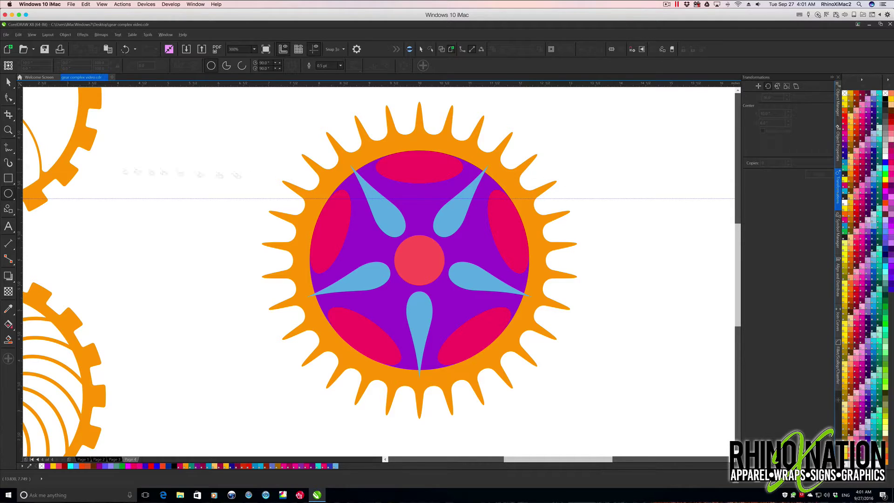
left_click(9, 82)
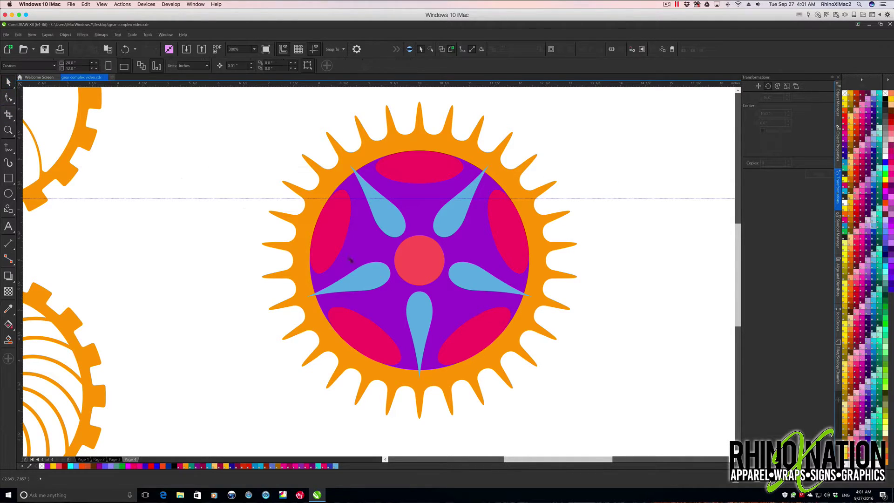
left_click(415, 263)
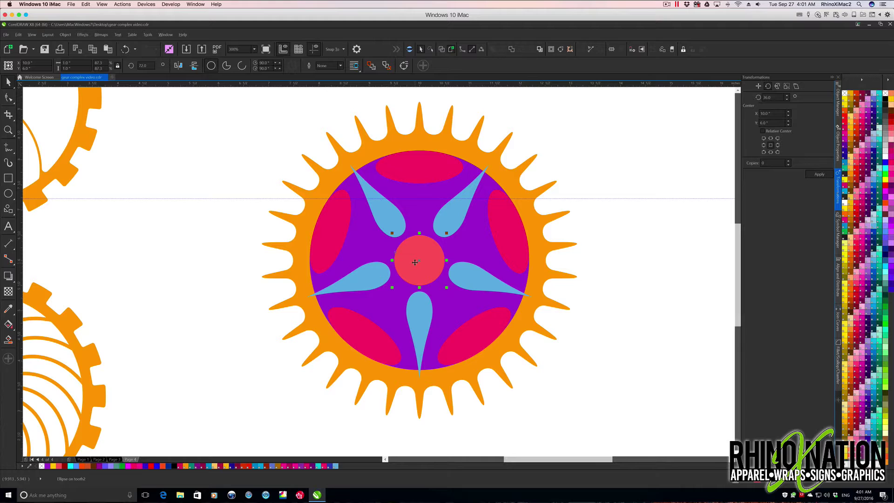
left_click(74, 63)
type("35")
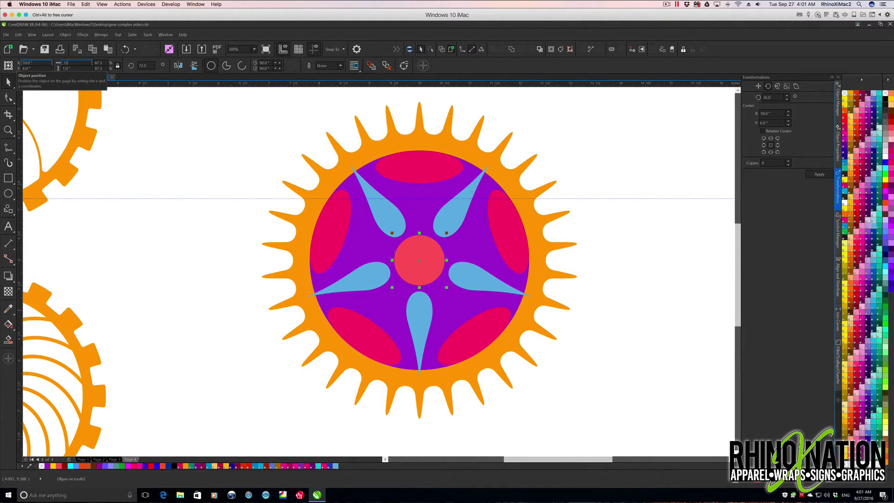
key("Return")
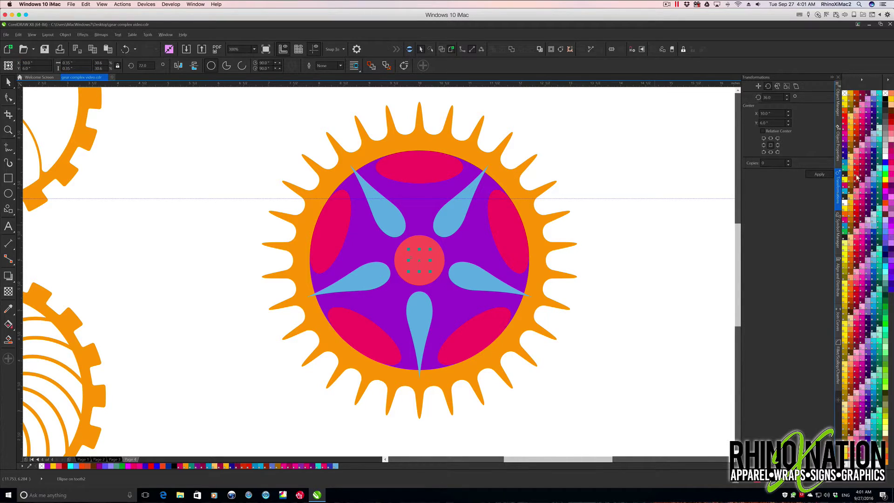
left_click(851, 191)
left_click_drag(420, 260, 419, 203)
- Set the small orange circle's rotation centre to the gear's centre and create four copies rotated at 72° intervals
left_click_drag(420, 202, 419, 259)
left_click(421, 203)
left_click(773, 97)
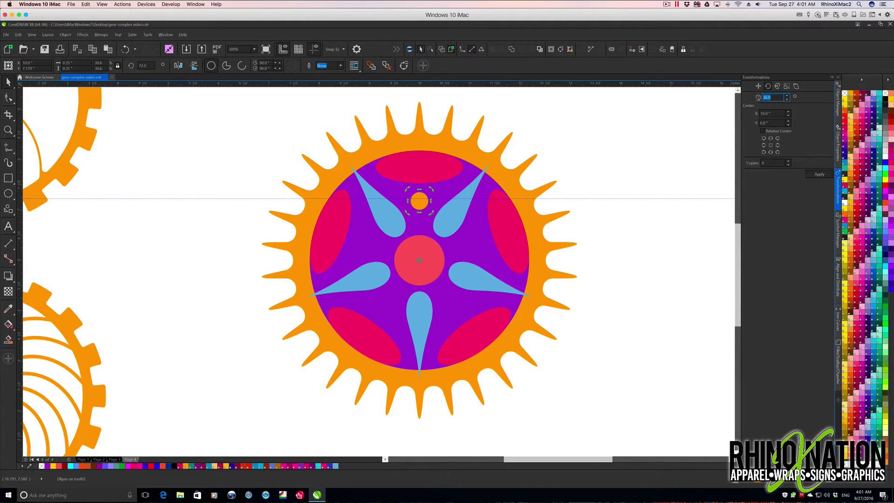
type("72")
key("Tab")
key("Tab")
key("Tab")
type("1")
left_click(821, 175)
left_click(822, 175)
left_click(823, 175)
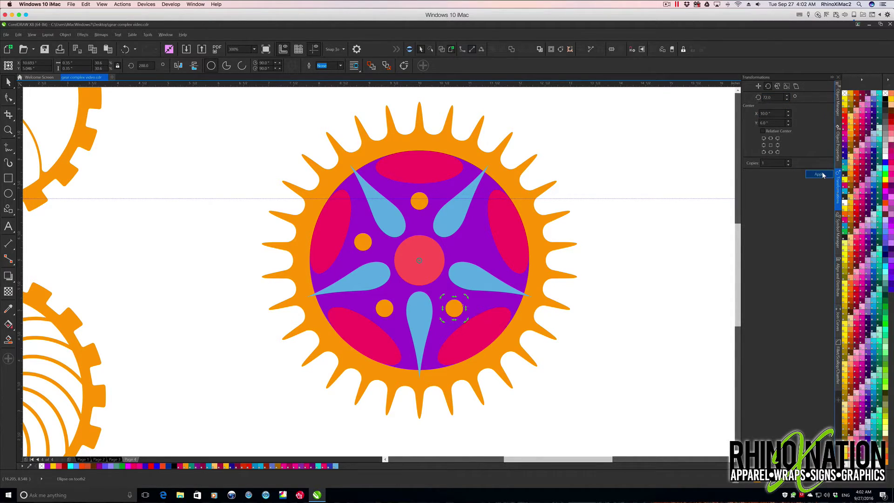
left_click(823, 175)
- Delete the purple circle behind the cutout shapes
left_click(632, 159)
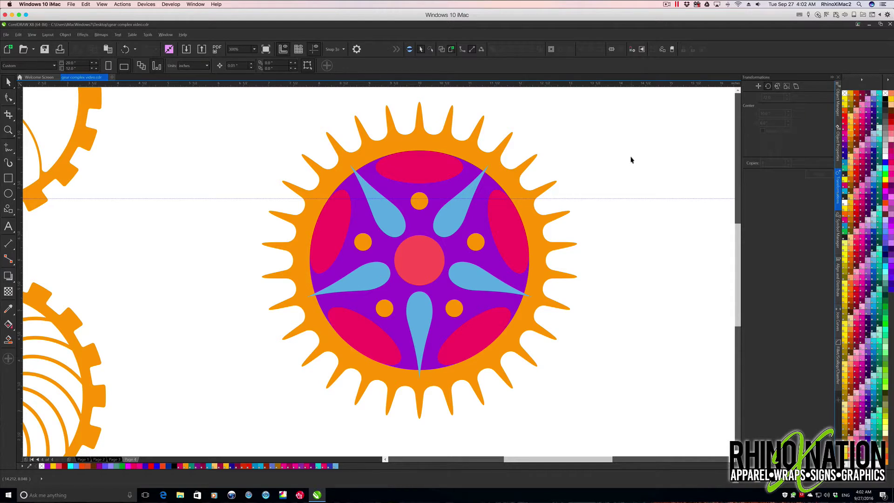
left_click(491, 259)
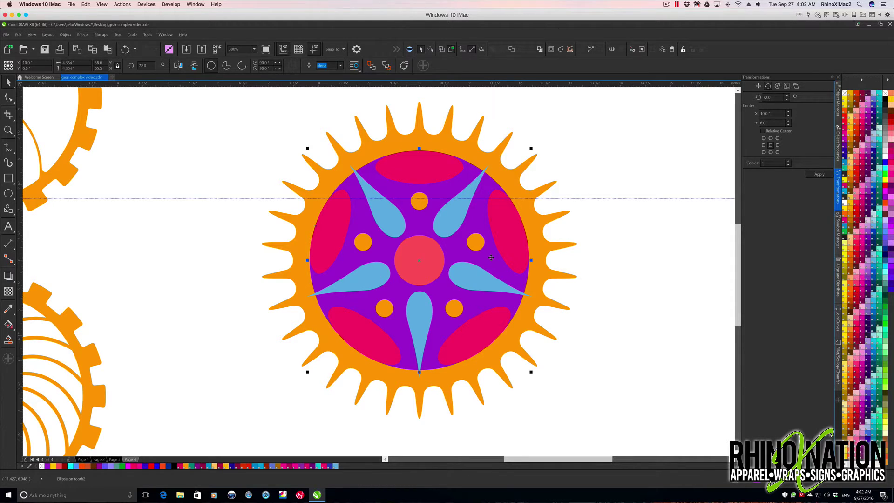
key("Delete")
- Try cutting the ellipses, teardrops and circles out of the orange gear with Back Minus Front
left_click_drag(496, 297, 635, 442)
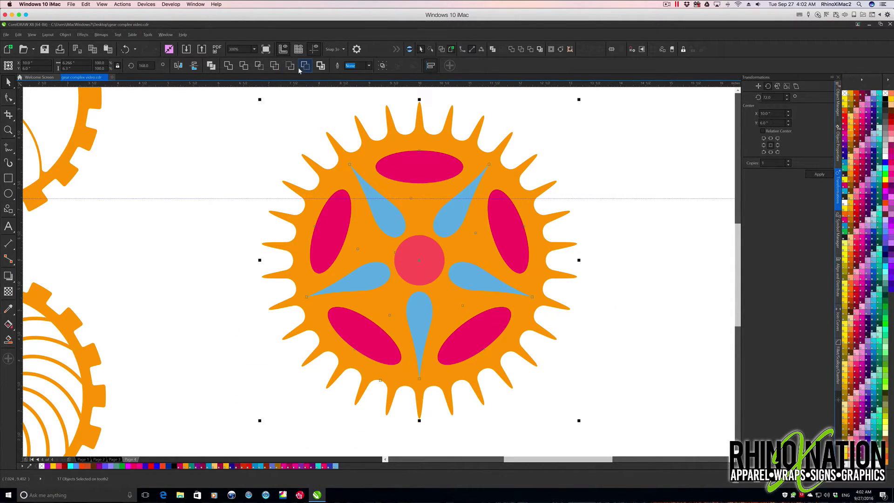
left_click(304, 66)
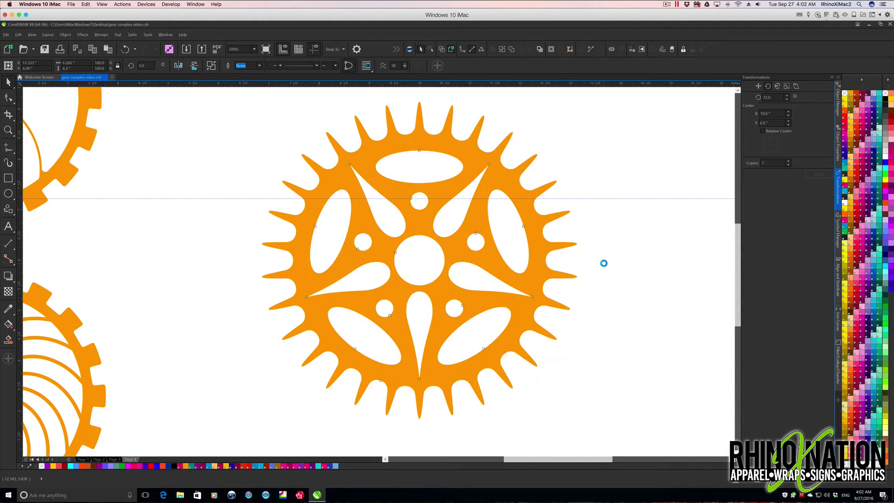
key("ctrl+z")
left_click(597, 233)
- Copy the lower teardrop to the empty area beside the gear and rotate the copy 180° so its tip points up
left_click(838, 231)
left_click(420, 310)
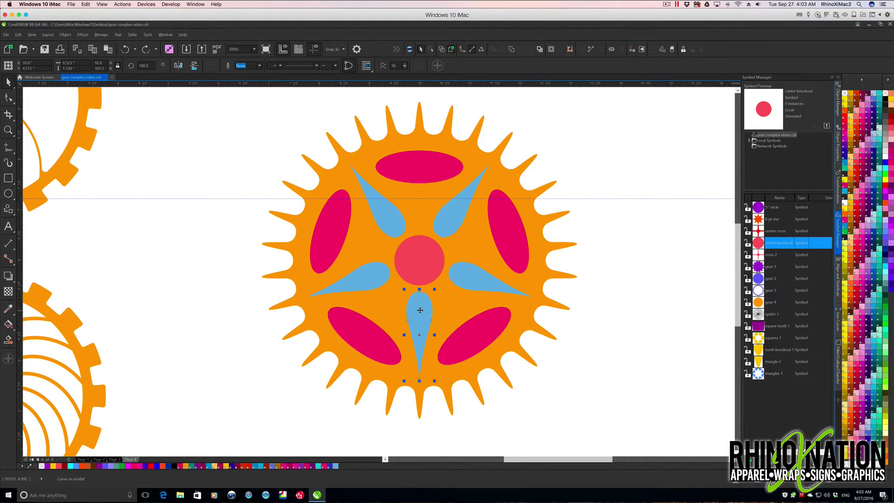
left_click_drag(417, 312, 642, 246)
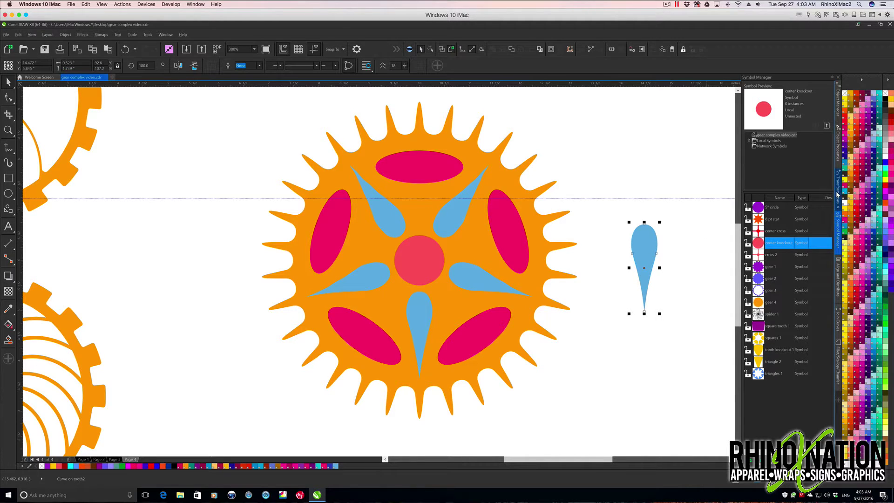
left_click(838, 196)
double_click(771, 98)
type("180")
left_click(789, 165)
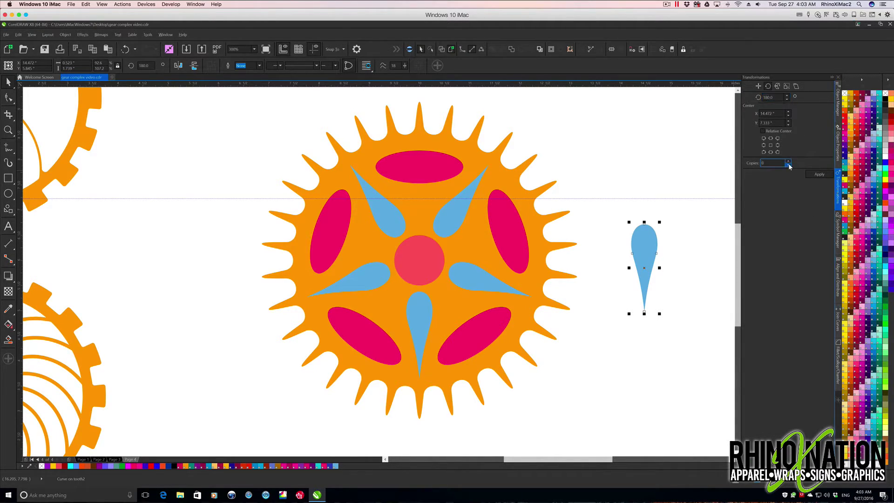
left_click(815, 174)
- Save the separate blue teardrop as a new symbol named teardrop
left_click_drag(654, 264, 764, 401)
type("tea")
key("Return")
key("Escape")
left_click(650, 264)
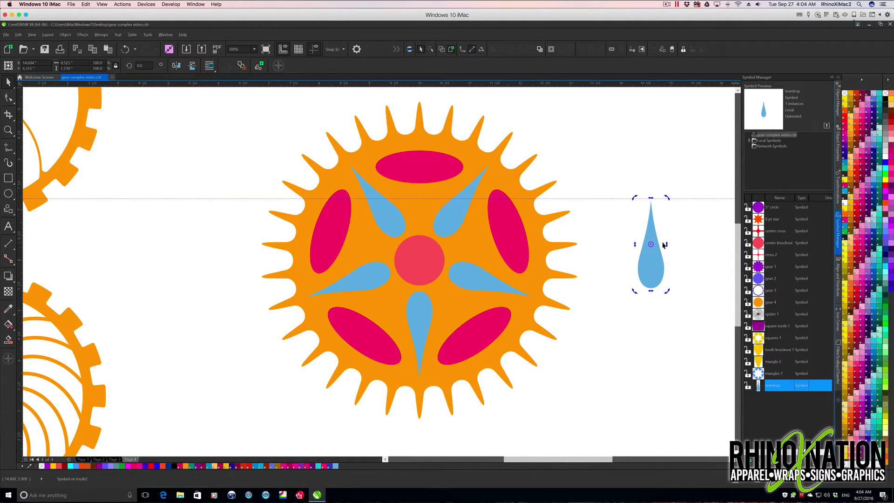
- Delete the separate teardrop beside the gear and save the upper pink ellipse as a new symbol named oval 1
key("Delete")
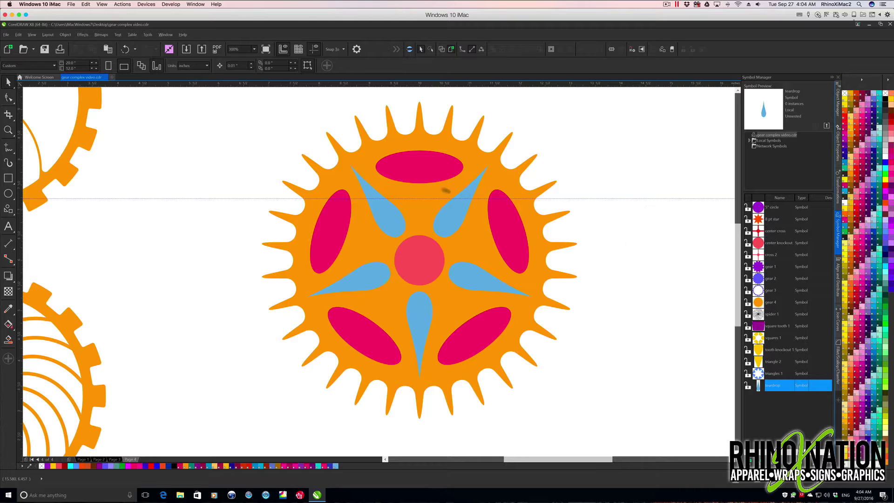
left_click(430, 172)
left_click_drag(420, 167, 775, 405)
type("oval")
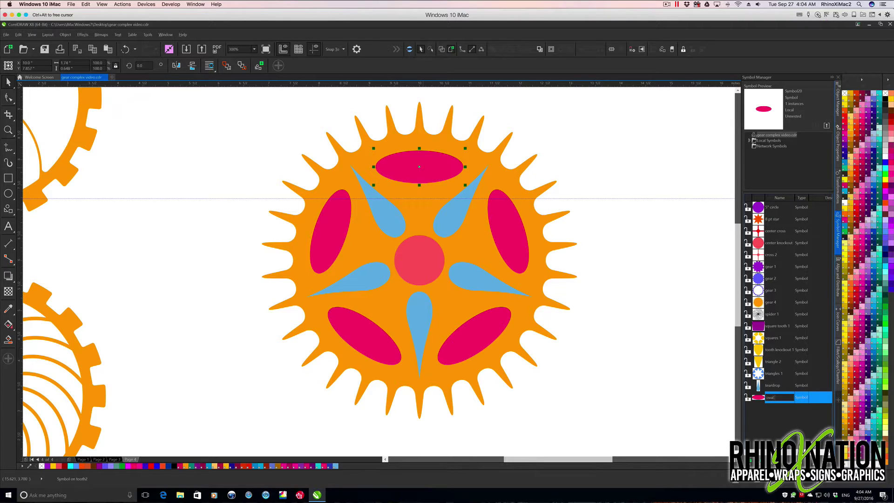
type(" 1")
key("Return")
- Revert the upper pink ellipse from a symbol to ordinary objects
right_click(421, 160)
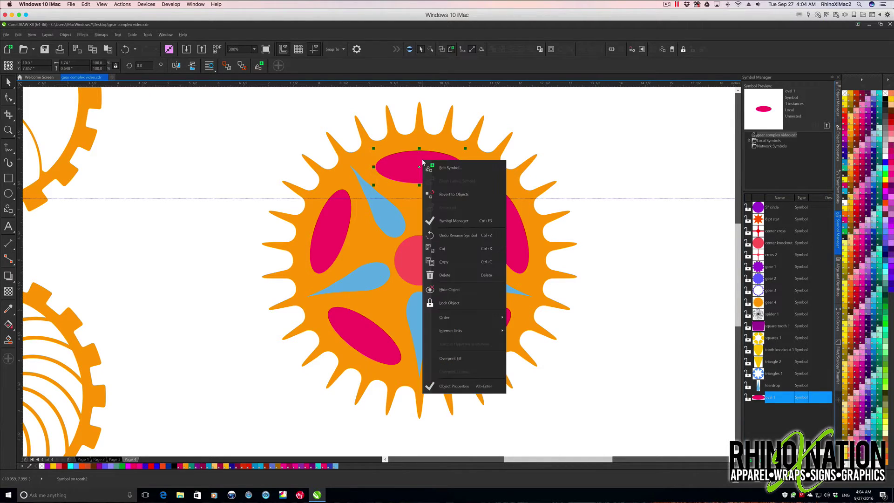
left_click(463, 194)
left_click(555, 151)
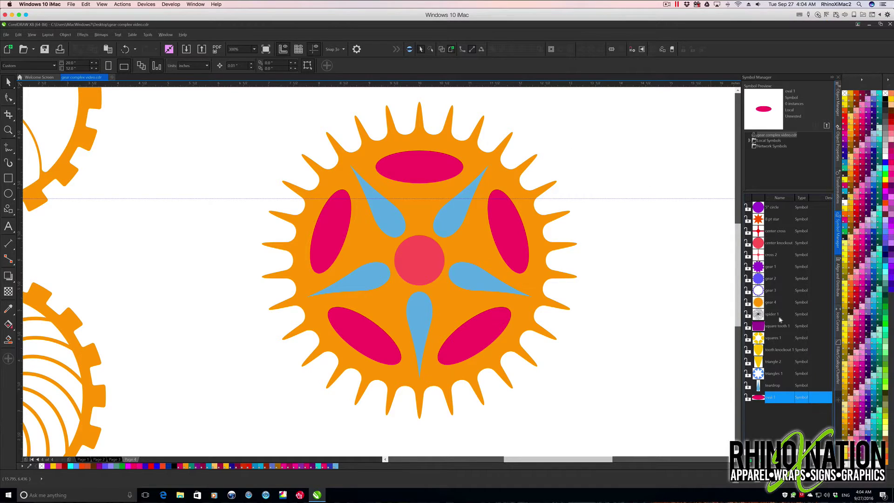
- Cut all the shapes out of the orange gear with Back Minus Front and move the gear off the page
left_click_drag(251, 93, 624, 429)
left_click(304, 65)
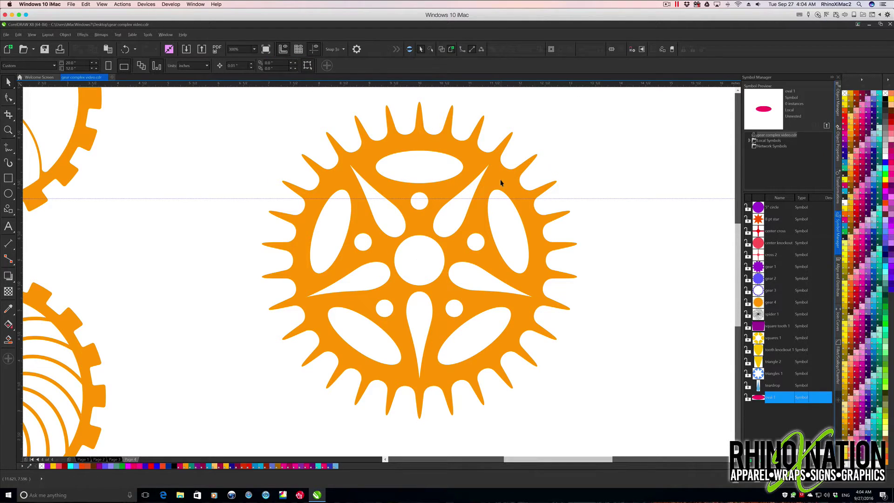
left_click_drag(502, 182, 736, 196)
- Place the gear 3 symbol at the page center and revert it to objects
left_click(759, 290)
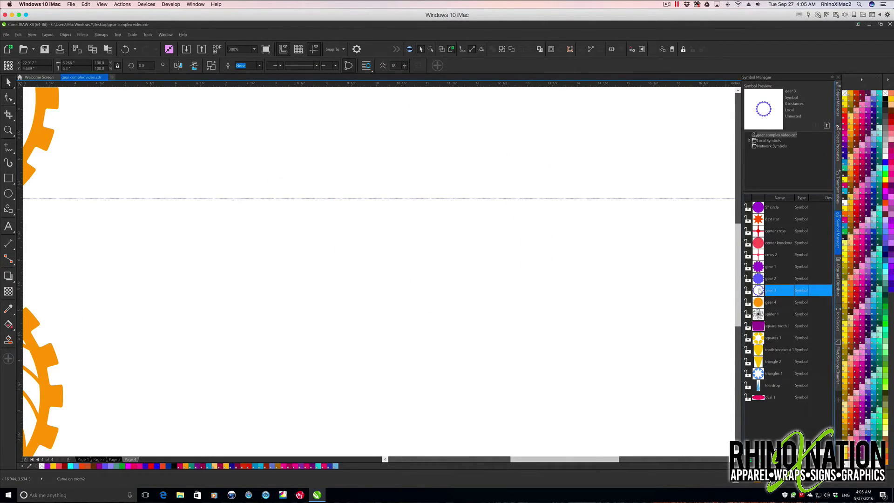
left_click_drag(759, 290, 439, 259)
key("p")
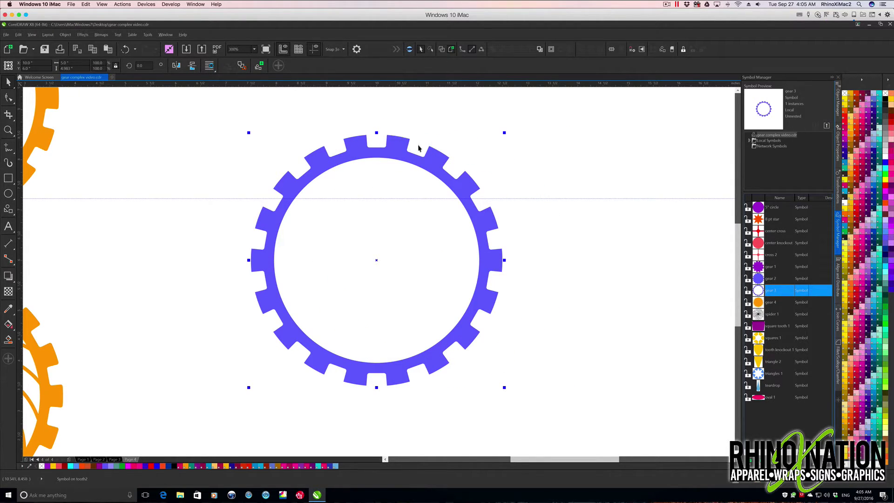
right_click(433, 155)
left_click(455, 164)
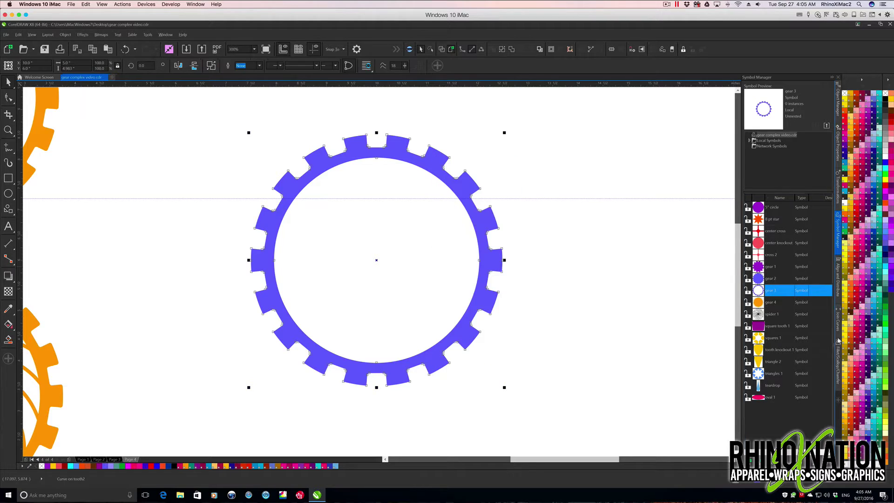
- Fillet the corners of the blue gear with a radius of 0.05"
left_click(840, 367)
double_click(787, 108)
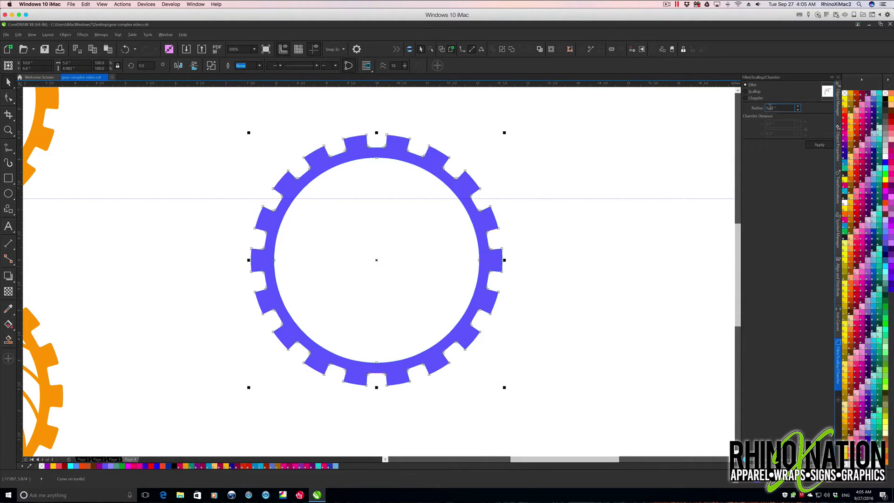
type("0.05")
left_click(821, 145)
left_click(437, 114)
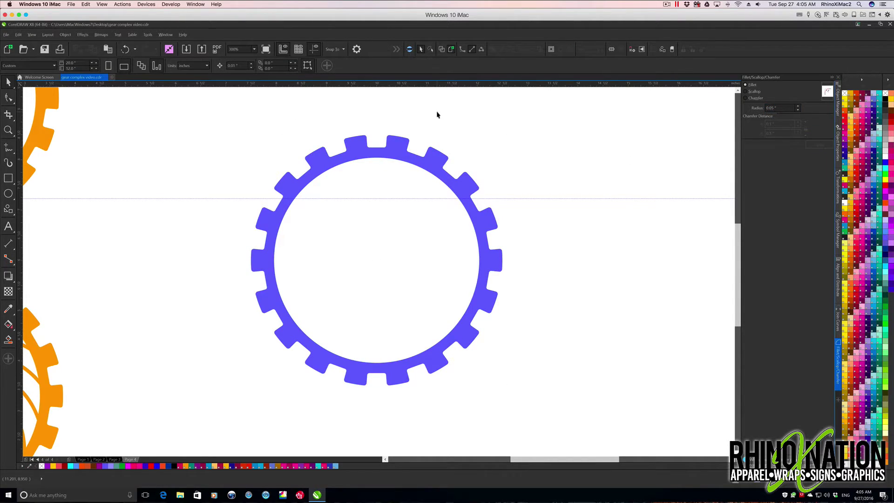
- Save the rounded blue gear as a new symbol named gear 3 r and revert the gear on the page to objects
left_click(433, 163)
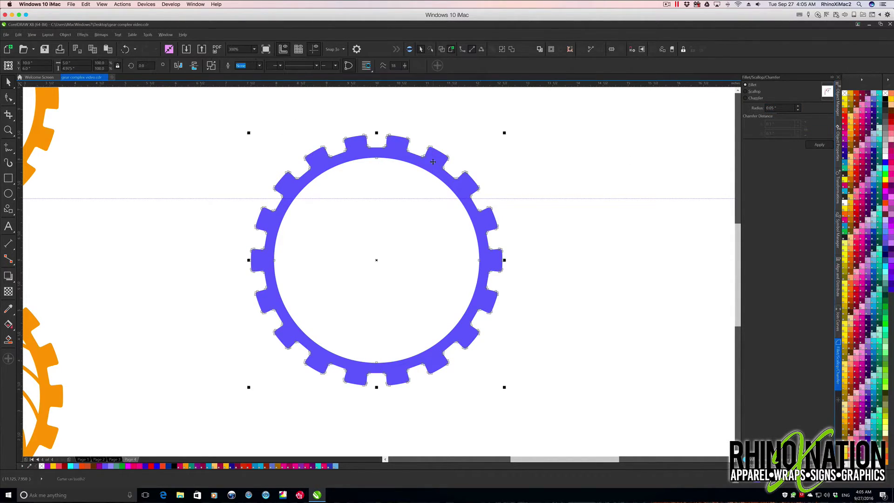
left_click(839, 235)
left_click_drag(510, 233, 776, 409)
left_click(776, 409)
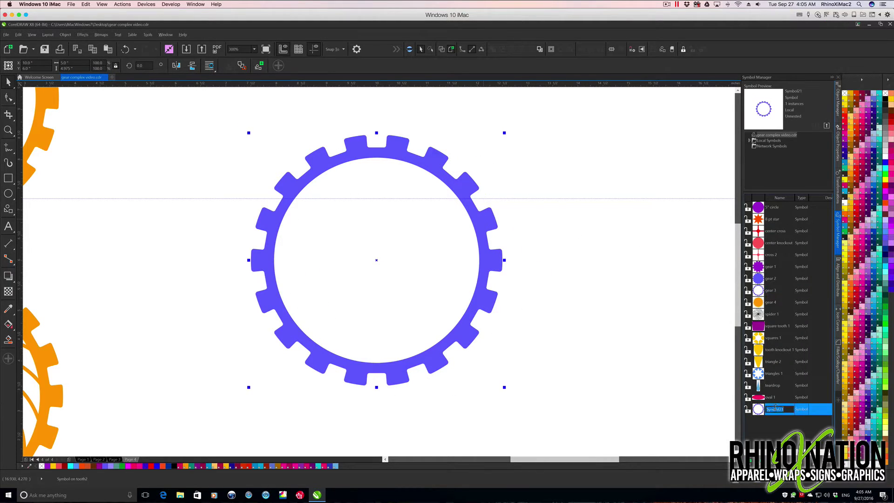
type("gear 3 r")
key("Return")
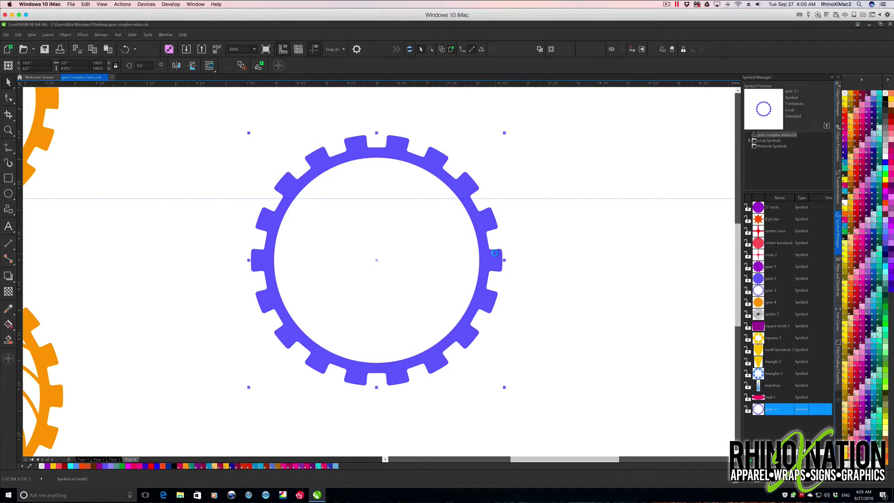
right_click(438, 150)
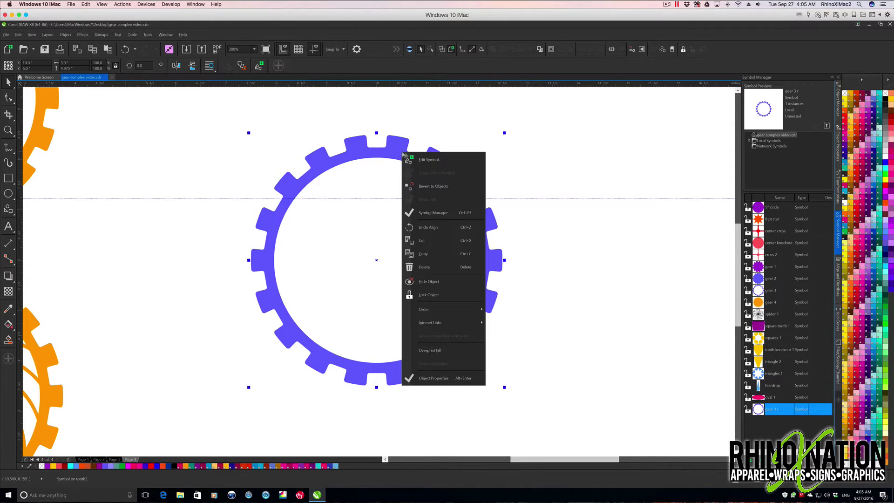
left_click(435, 187)
left_click(435, 198)
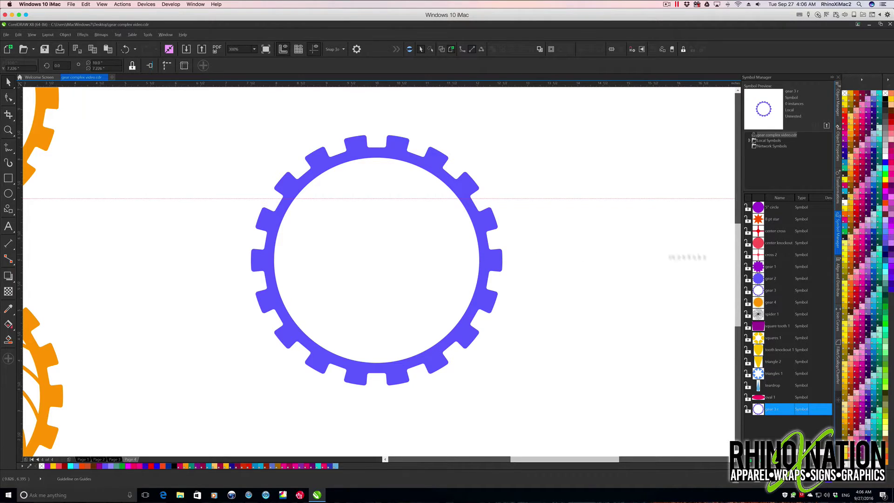
- Add the center knockout symbol, revert it to objects and center it on the page inside the blue gear
left_click(760, 243)
left_click_drag(760, 243, 607, 271)
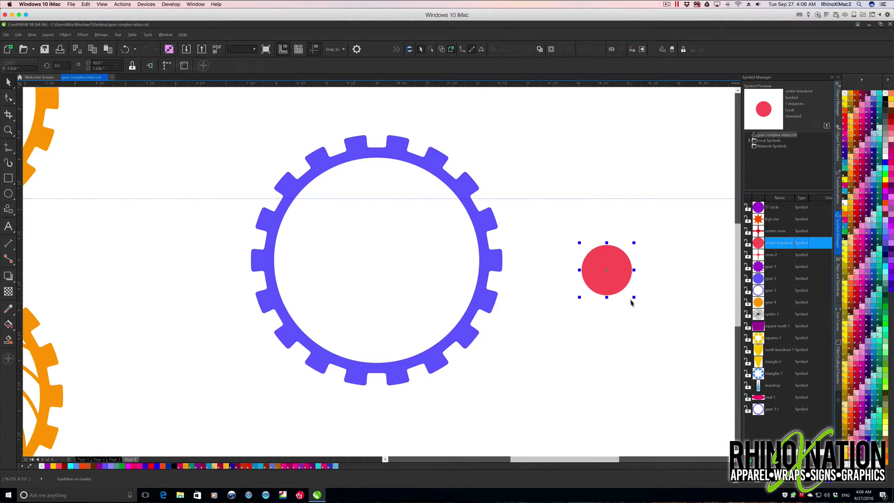
right_click(617, 269)
left_click(646, 69)
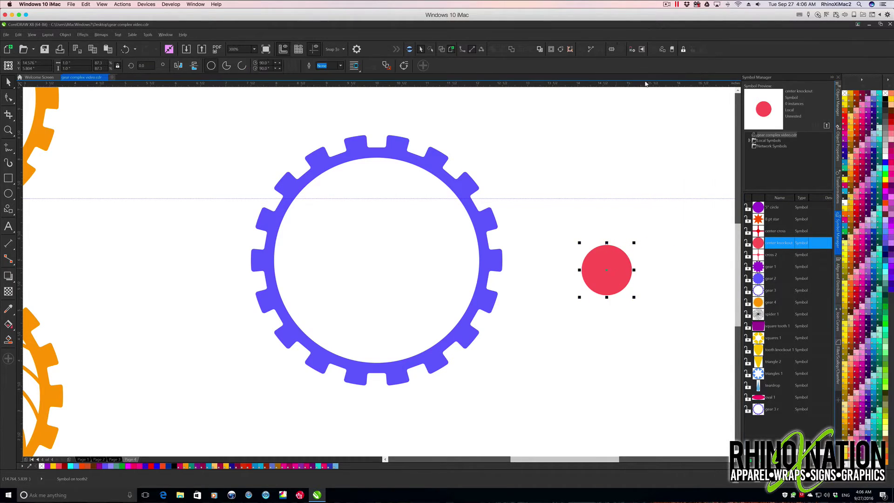
key("p")
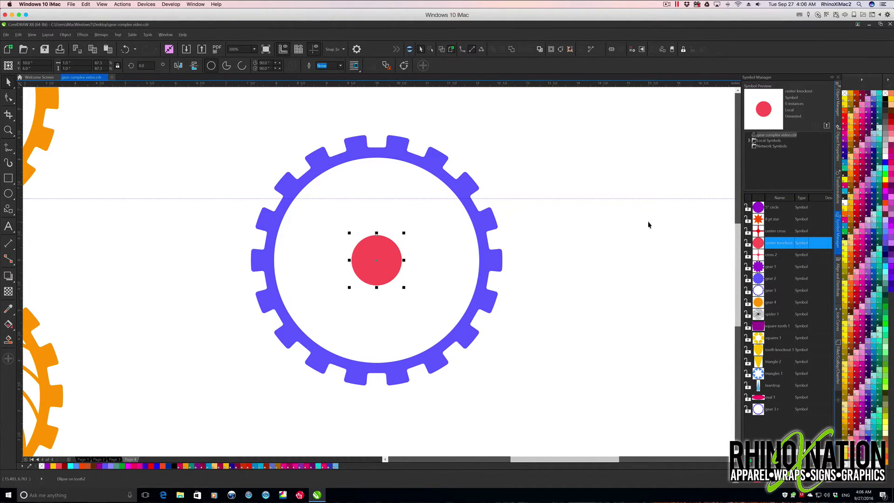
- Set the size of the red center circle to 0.75"
left_click(65, 62)
key("BackSpace")
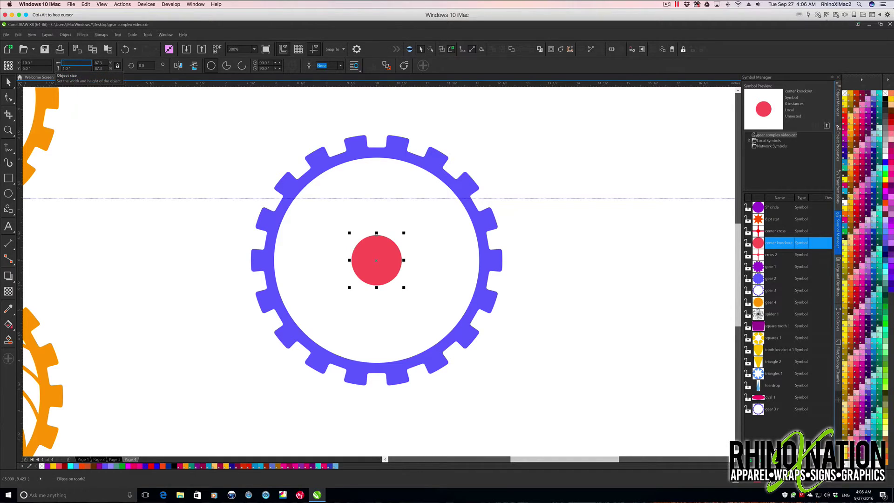
key("Return")
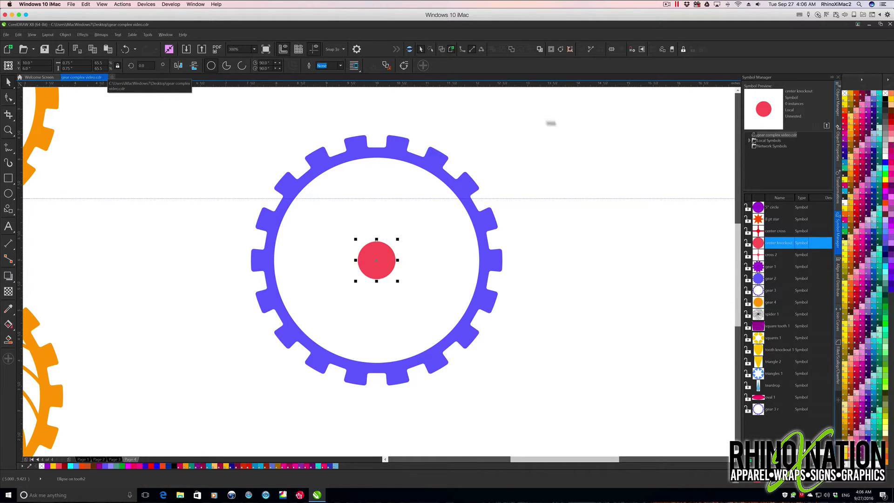
- Make a concentric dark maroon copy of the red center circle and set its size to 0.4"
left_click(67, 63)
key("BackSpace")
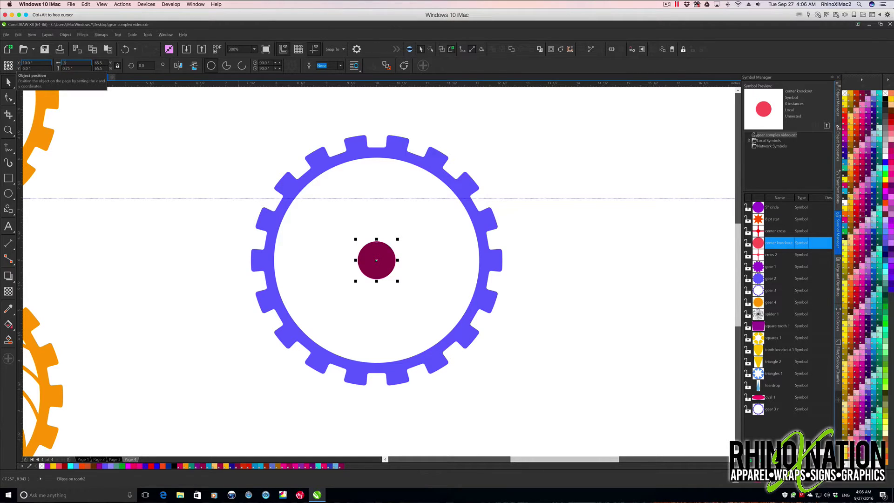
type(".3")
key("Return")
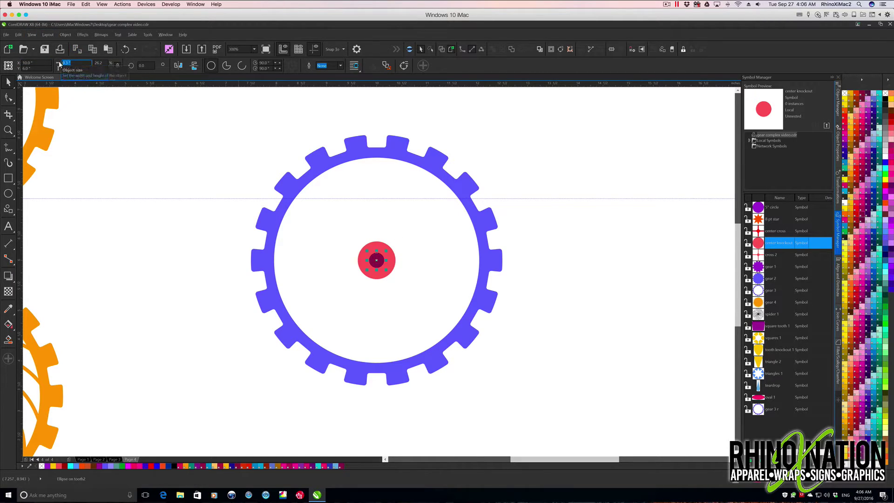
type(".4")
key("Return")
- Cut the dark maroon circle out of the red circle with Back Minus Front to form a hub ring
left_click_drag(407, 289, 357, 237)
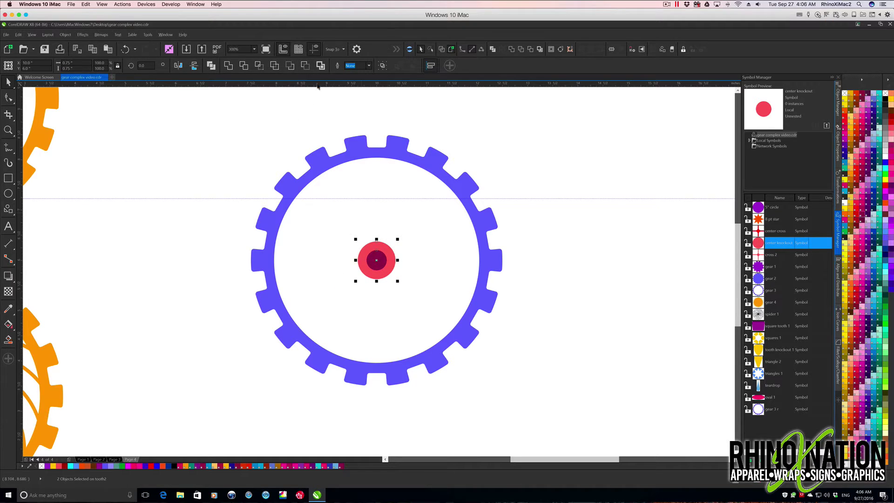
left_click(305, 65)
key("Escape")
- Place the 5" circle symbol at the page center and revert it to objects
left_click_drag(773, 207, 581, 223)
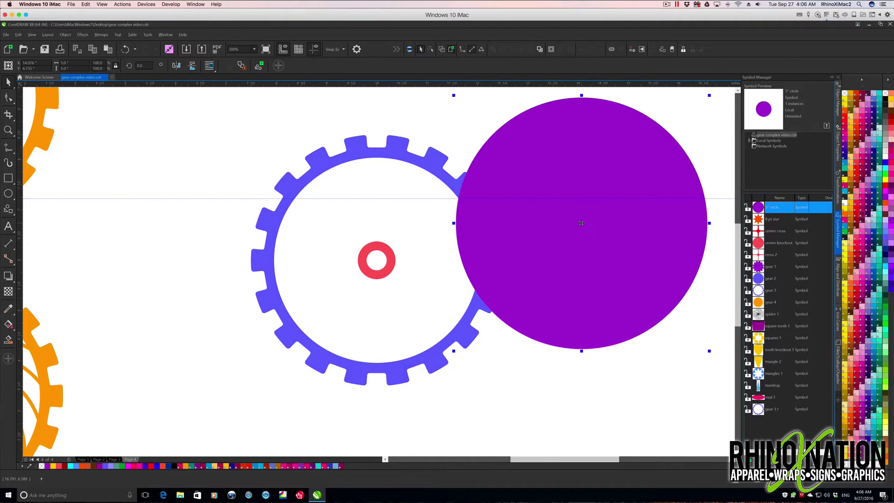
key("p")
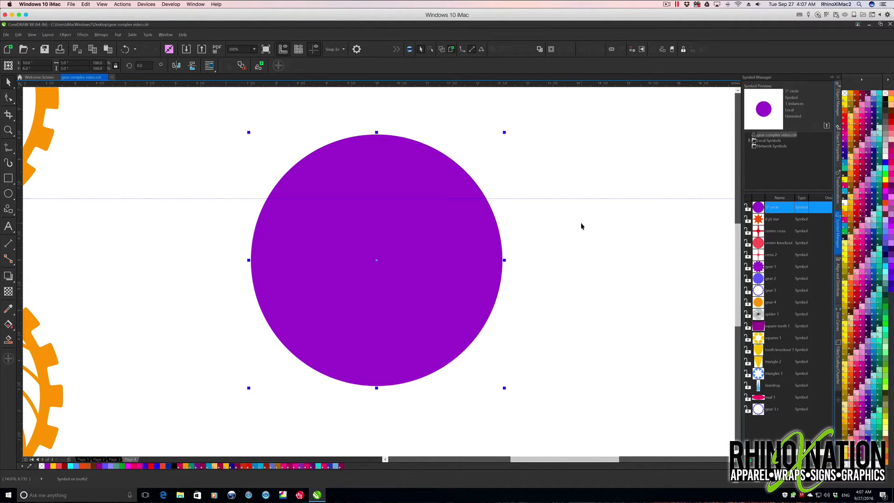
right_click(414, 184)
left_click(452, 217)
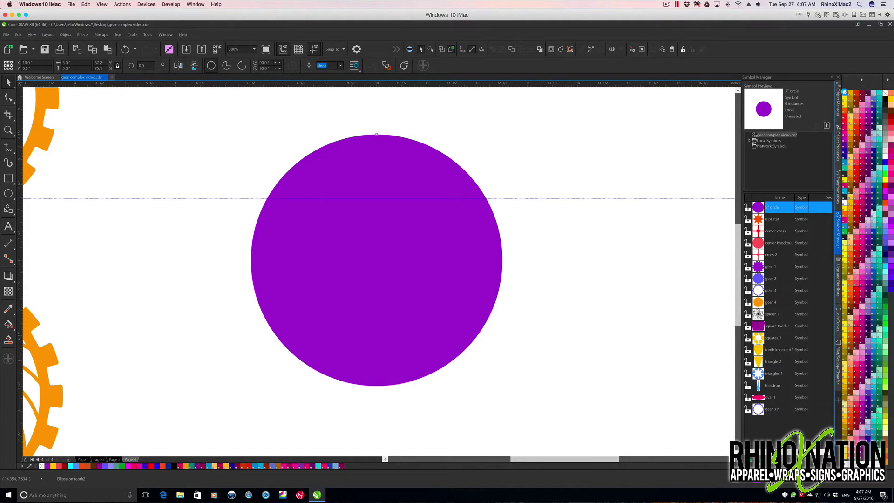
- Turn the purple circle into an unfilled dark blue 5.0 pt outline, scaled about its center to about 3.8" across
left_click(844, 94)
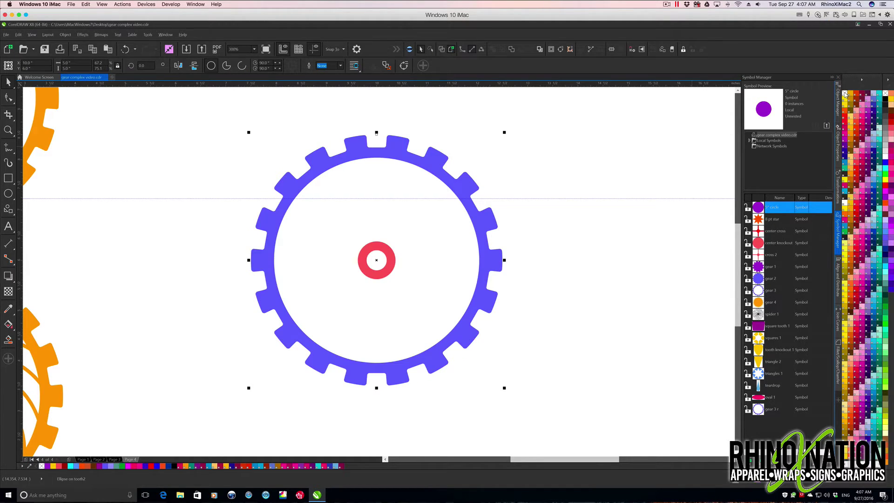
right_click(874, 154)
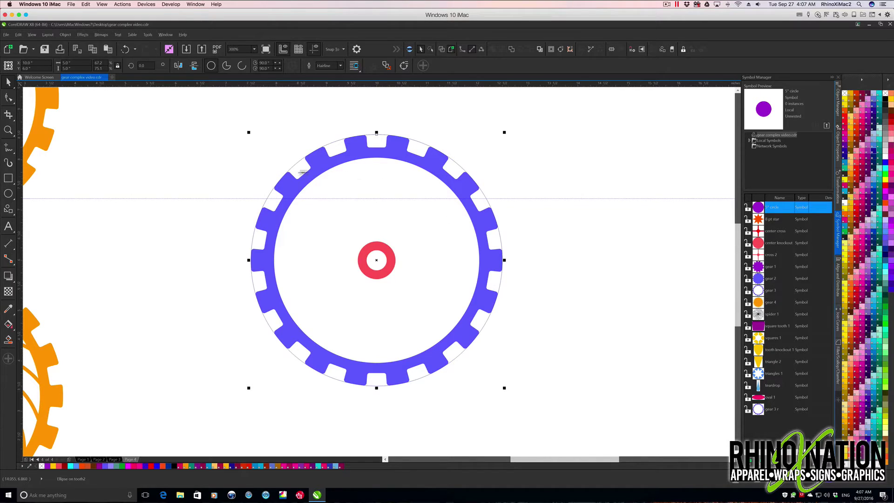
left_click(341, 66)
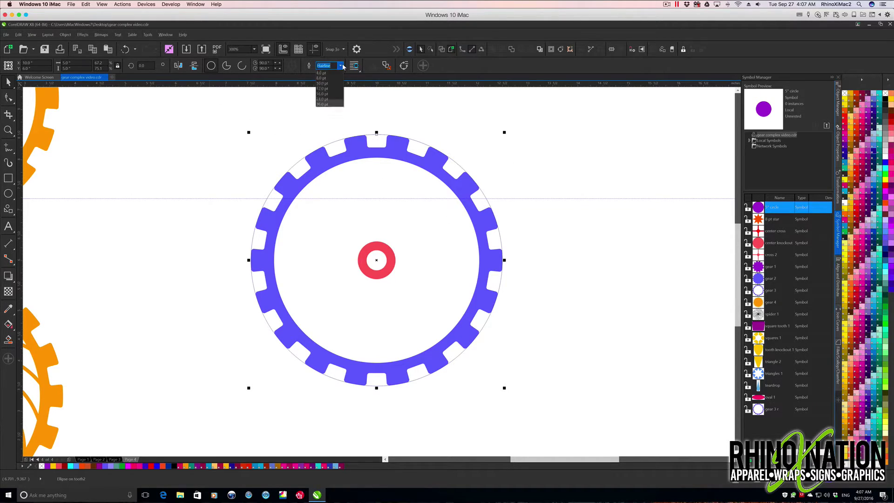
left_click(321, 119)
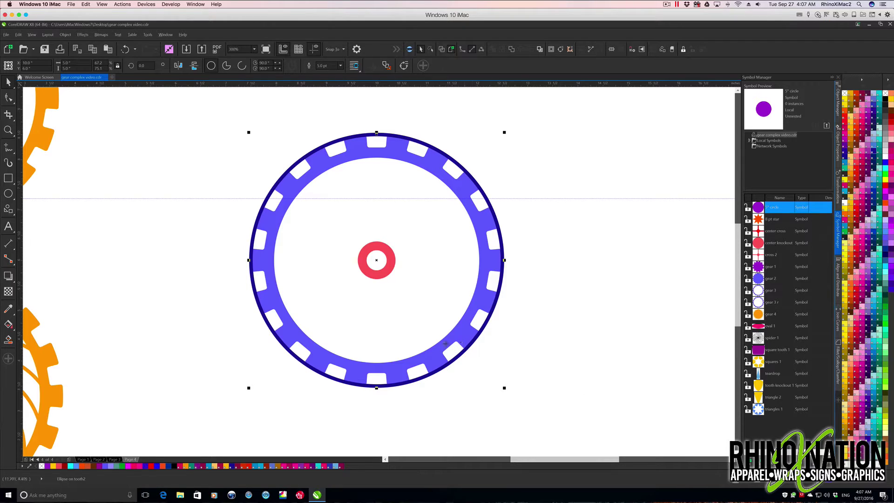
left_click_drag(504, 388, 475, 367)
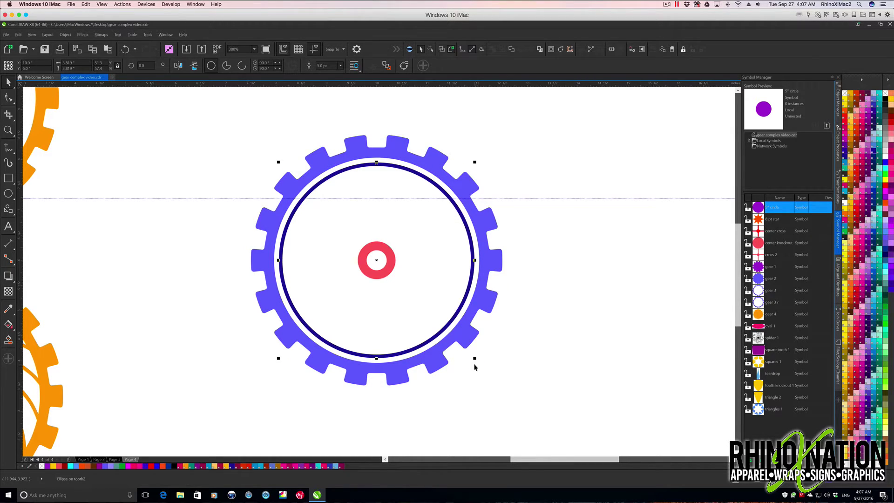
key("Escape")
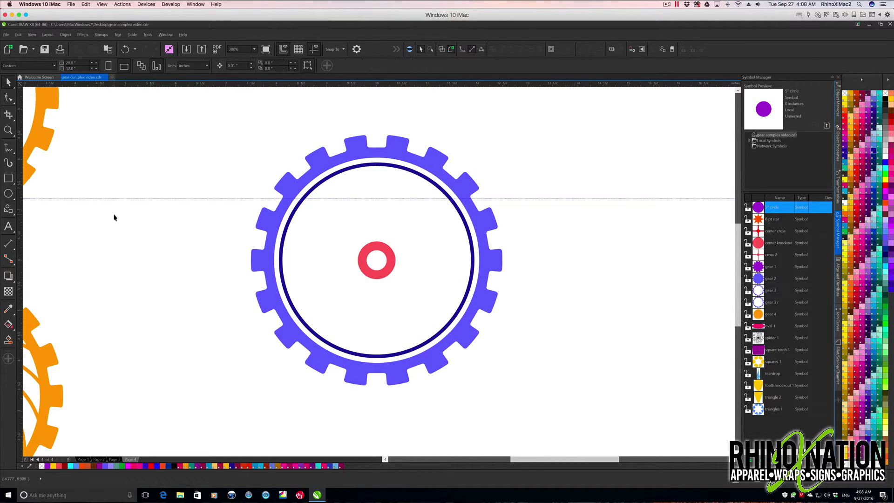
- Draw a small rectangle about 0.25" by 0.17" outside the gear's upper left and fill it with magenta
left_click(9, 178)
left_click_drag(193, 157, 205, 164)
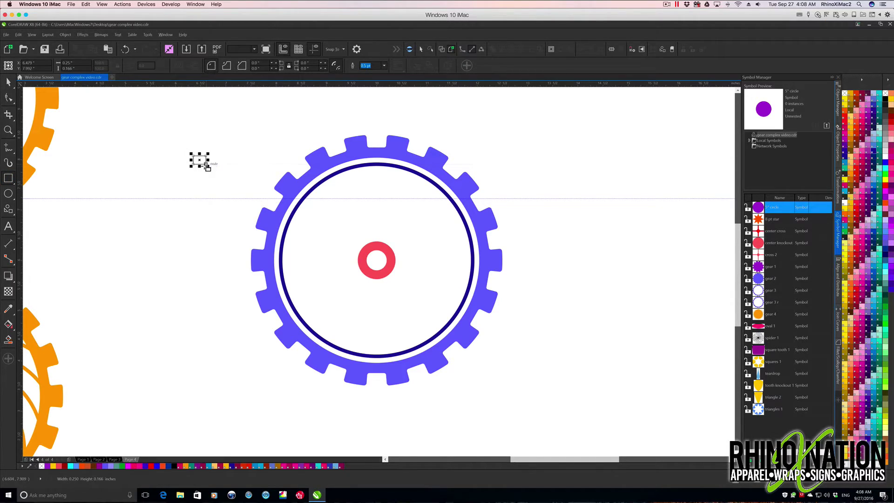
key("space")
left_click(68, 68)
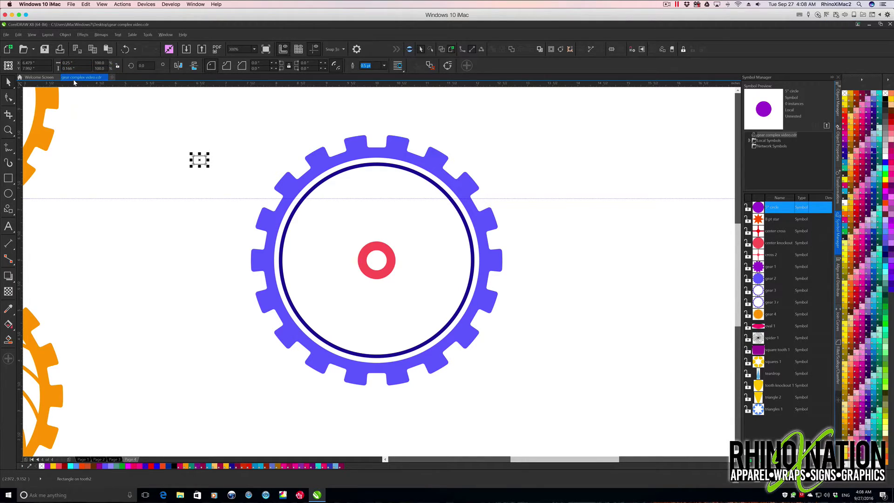
left_click(862, 119)
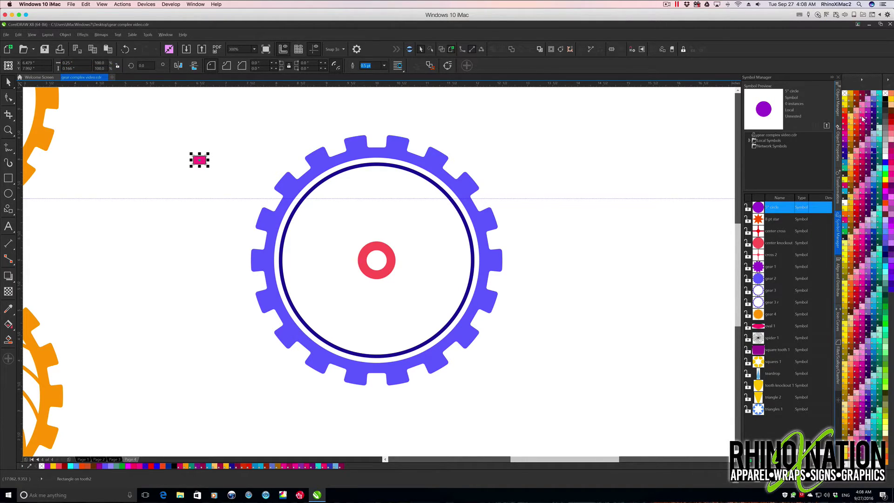
- Remove the magenta rectangle's outline, set its width to 0.2", and move it over the gap at the top of the dark blue ring
right_click(844, 93)
left_click(74, 62)
type(".15")
key("Return")
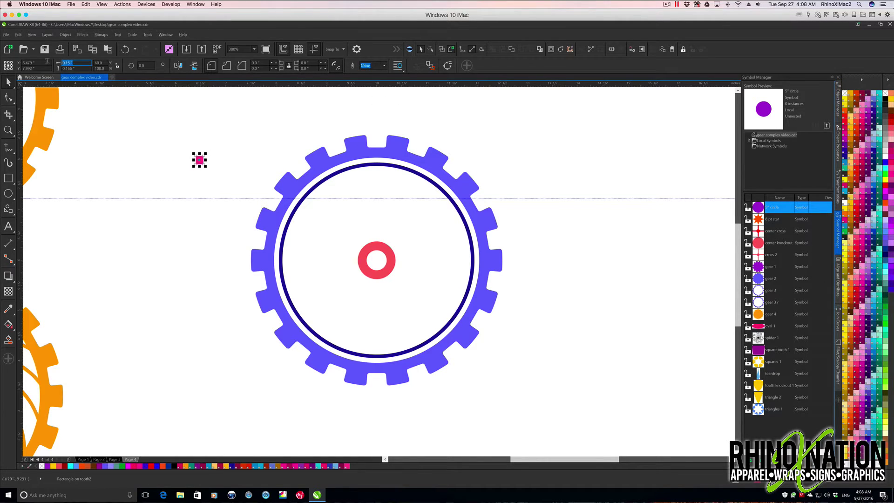
type(".2")
key("Return")
left_click_drag(199, 160, 377, 161)
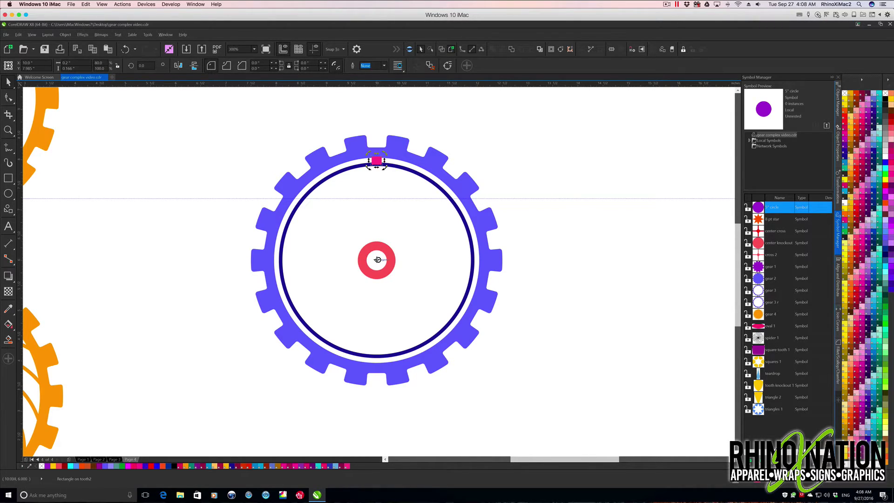
- Rotate seven copies of the magenta rectangle around the gear's center at 45° intervals to bridge the gap between ring and gear
left_click_drag(376, 260, 379, 259)
left_click(381, 164)
left_click(378, 159)
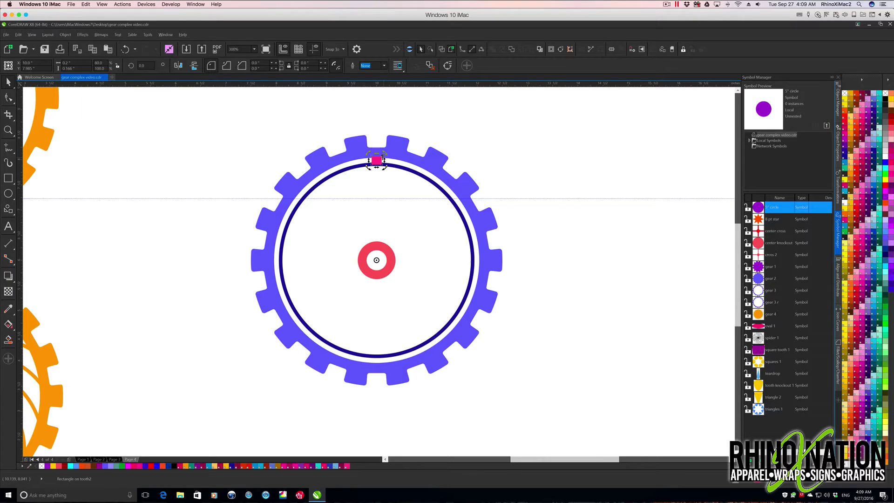
left_click(838, 189)
double_click(773, 97)
key("BackSpace")
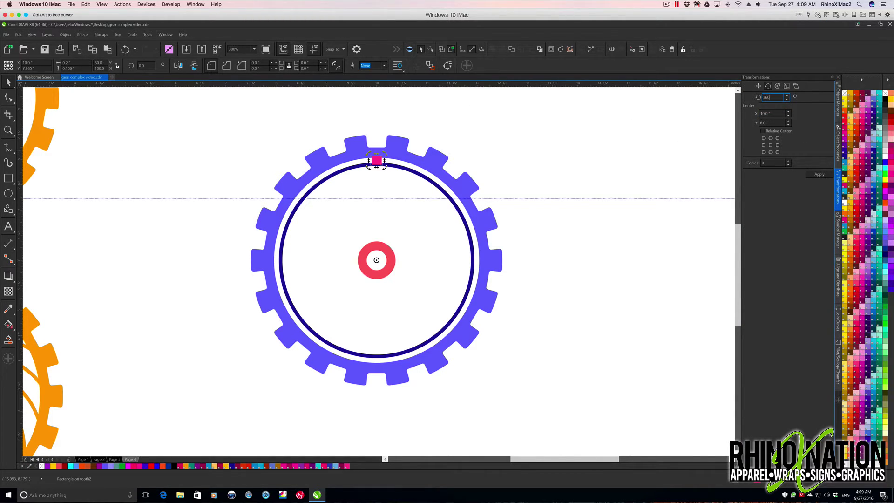
key("Tab")
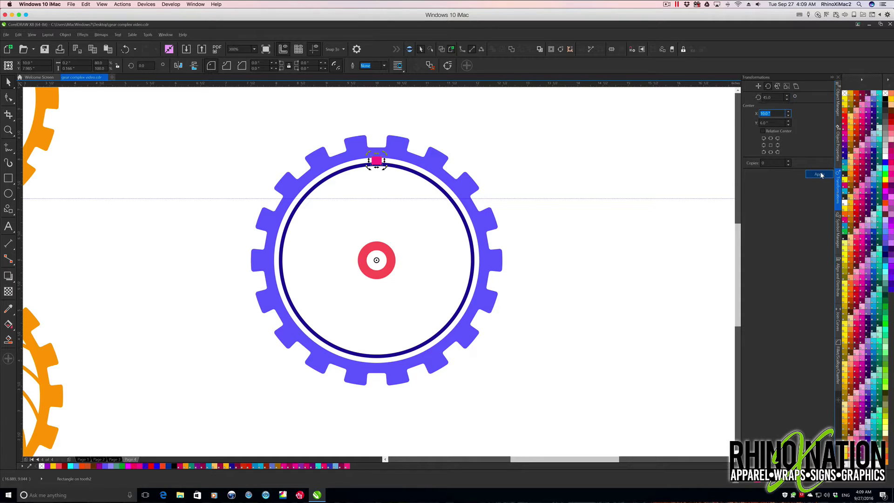
left_click(789, 161)
left_click(819, 174)
left_click(819, 174)
left_click(819, 174)
left_click(819, 174)
left_click(820, 174)
left_click(820, 174)
left_click(820, 175)
left_click(85, 150)
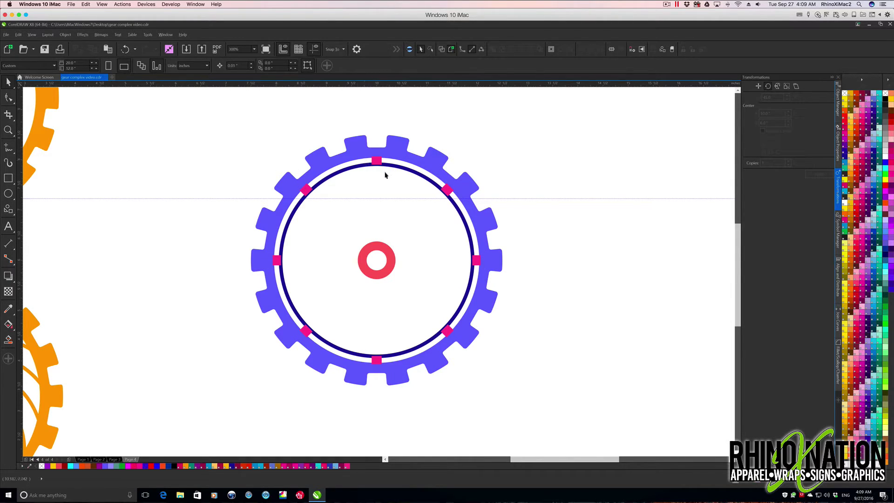
- Draw a 0.25" circle in the empty area beside the gear and place a copy about 1.17" straight below it
left_click(8, 193)
left_click_drag(565, 177, 585, 196)
key("BackSpace")
type("25")
key("Tab")
key("BackSpace")
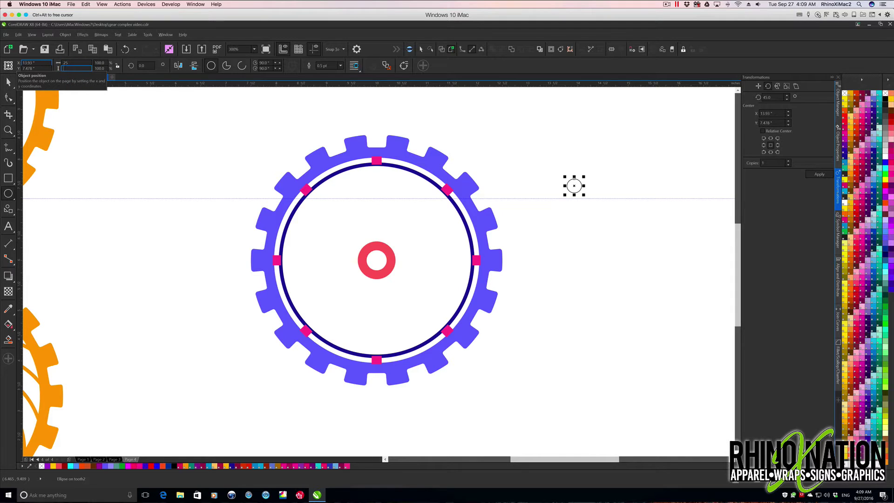
type("25")
key("Return")
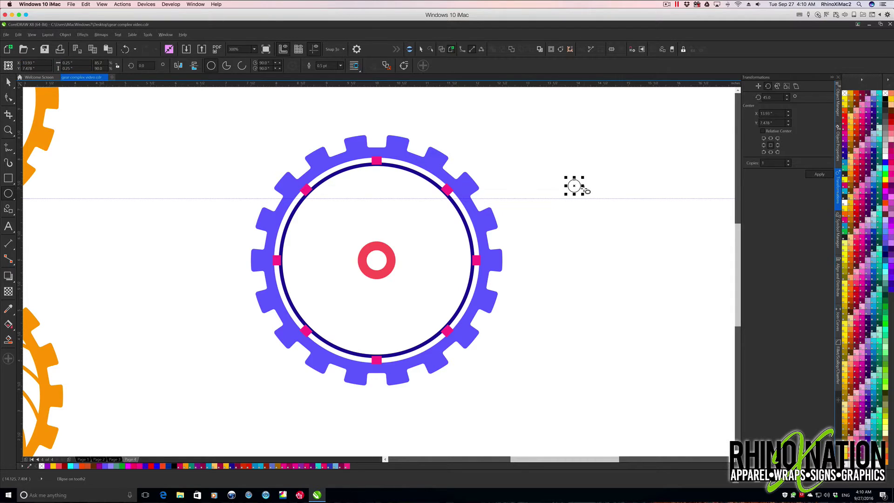
key("space")
left_click_drag(574, 185, 574, 245)
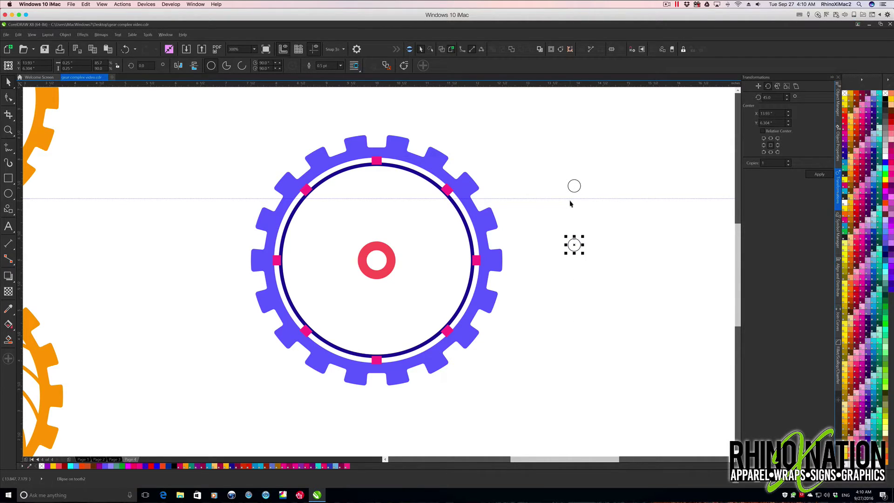
- Draw a rectangle about 0.25" by 1.17" joining the centers of the two small circles, and weld all three into a rounded slot
key("F6")
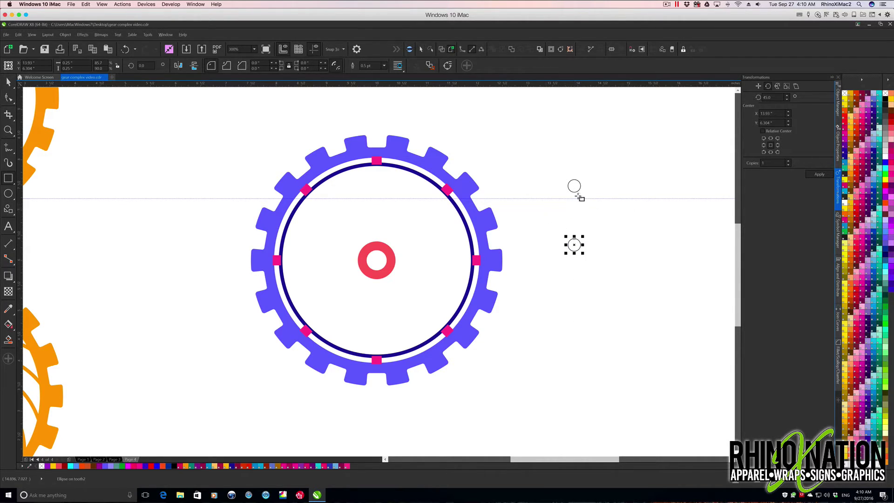
left_click_drag(568, 186, 581, 244)
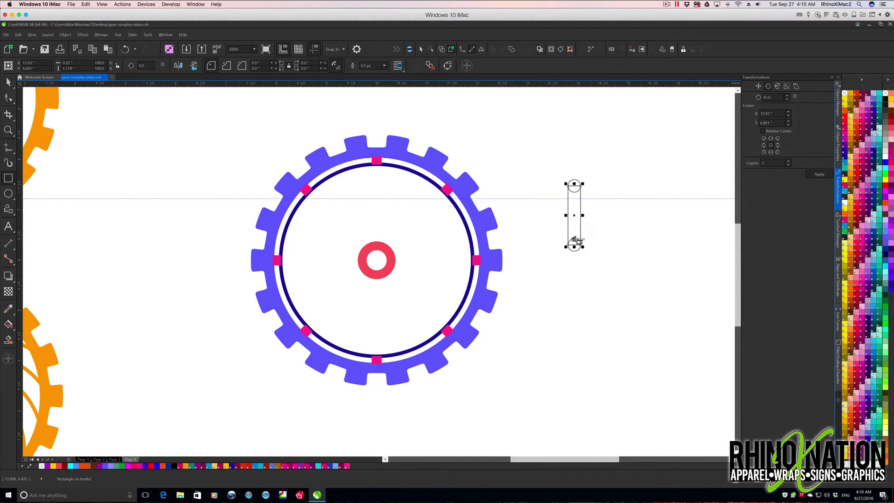
key("space")
left_click_drag(554, 168, 609, 294)
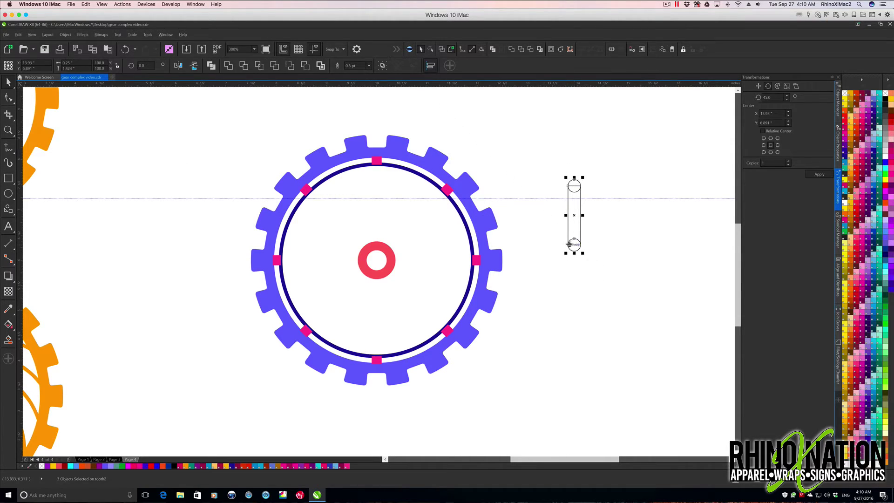
left_click(228, 66)
- Fit the slot, about 1.3" tall, between the ring's top and the hub, and set its outline to 10.0 pt
left_click_drag(579, 231, 385, 224)
left_click_drag(384, 223, 385, 223)
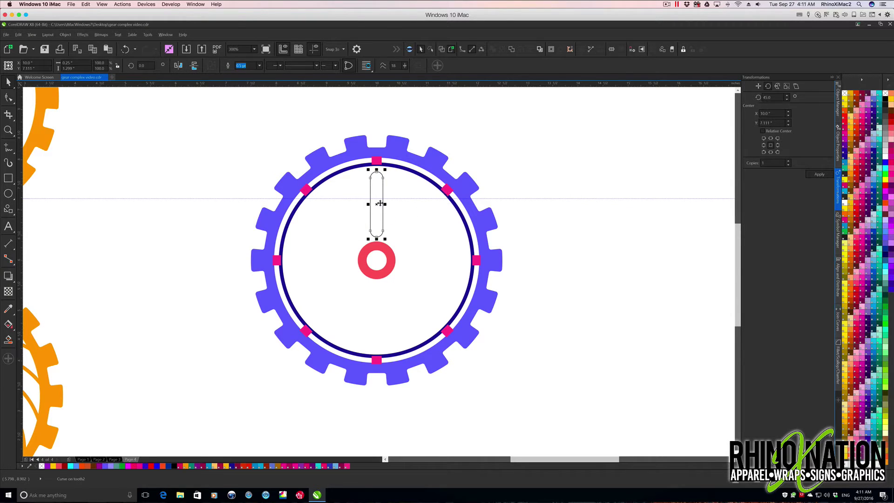
left_click(259, 65)
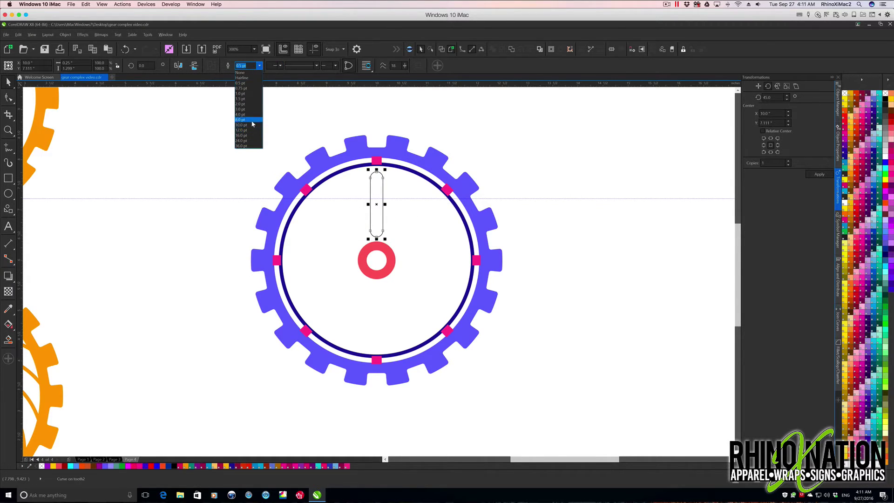
left_click(251, 125)
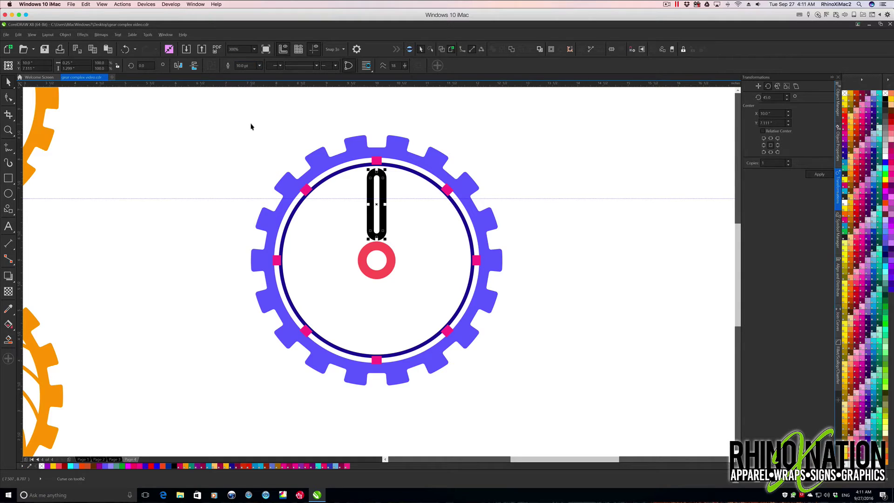
left_click(251, 127)
- Set the dark blue circle's outline to 8.0 pt and scale it about its center to about 3.79" across
left_click(410, 171)
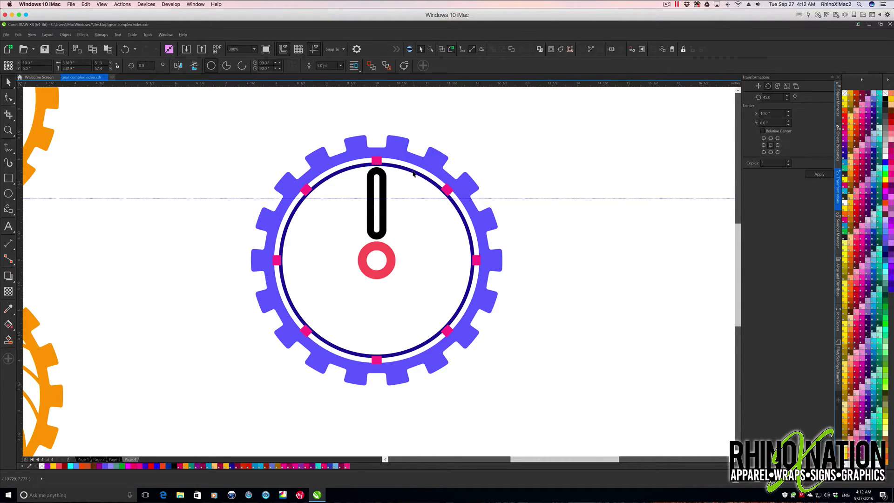
left_click(340, 65)
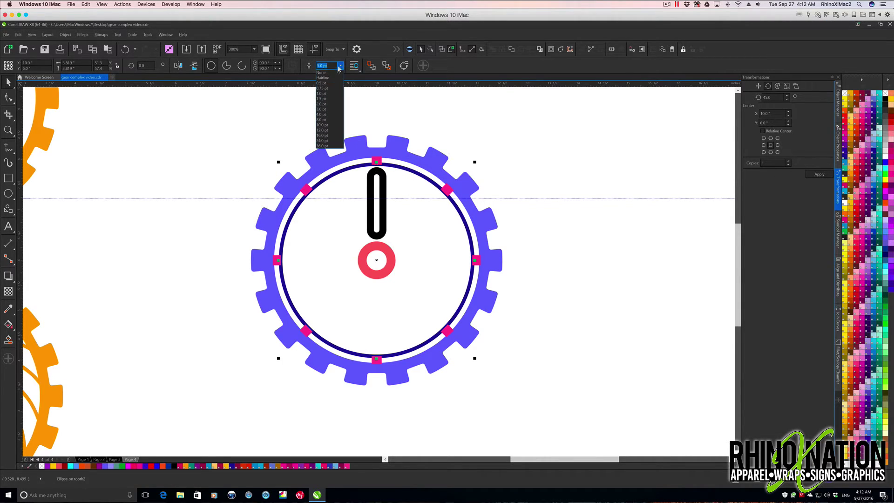
left_click(327, 119)
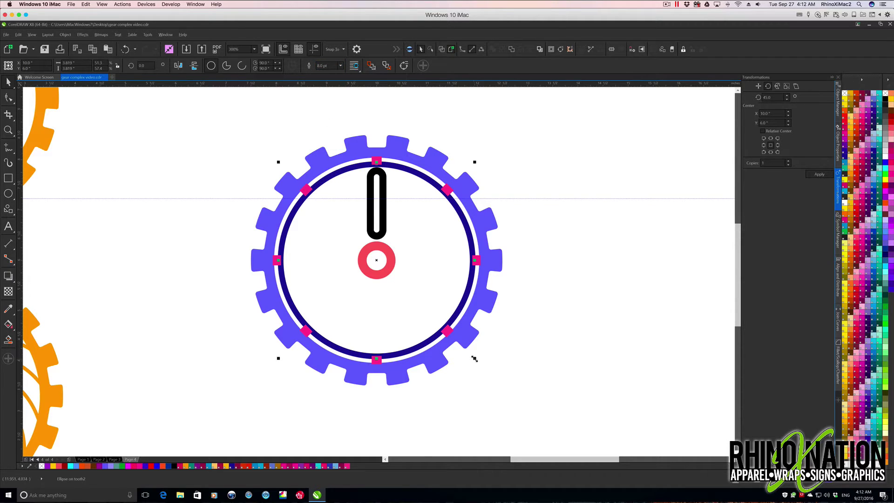
left_click_drag(474, 359, 473, 358)
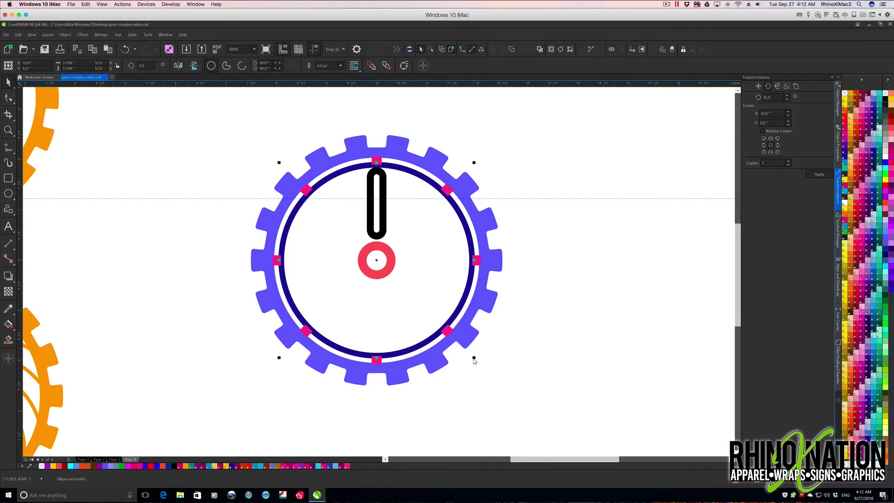
key("Escape")
- Lengthen the slot to about 1.45" by nudging its lower nodes down to the hub and its upper nodes up into the ring
left_click(372, 218)
key("F10")
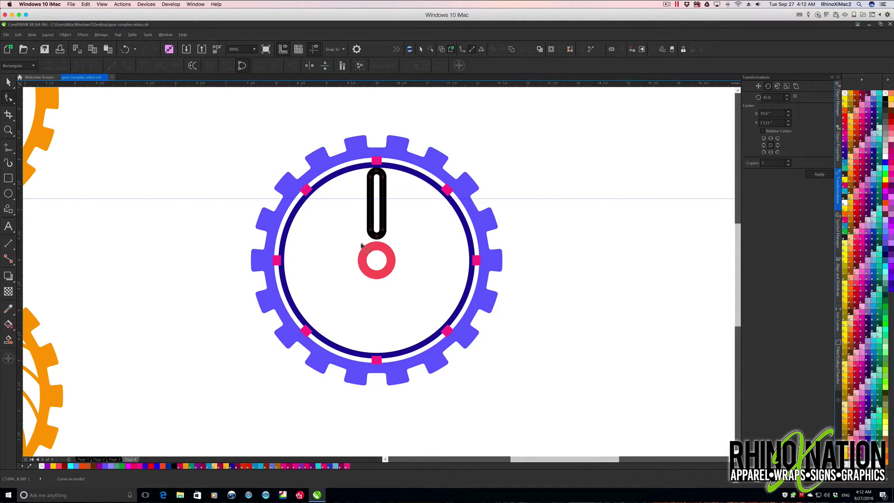
left_click_drag(358, 219, 401, 242)
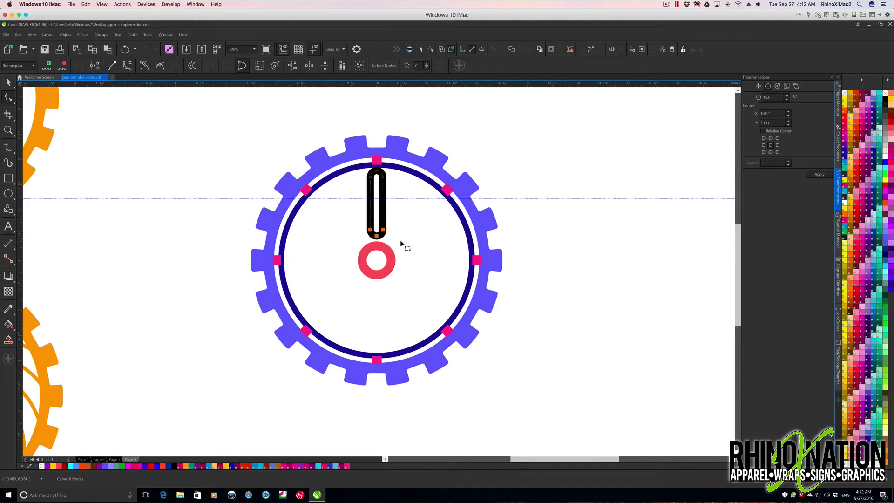
key("Down")
key("Down")
key("Down")
key("Down")
key("Down")
left_click_drag(359, 183, 392, 168)
key("Up")
key("Up")
key("Up")
key("Up")
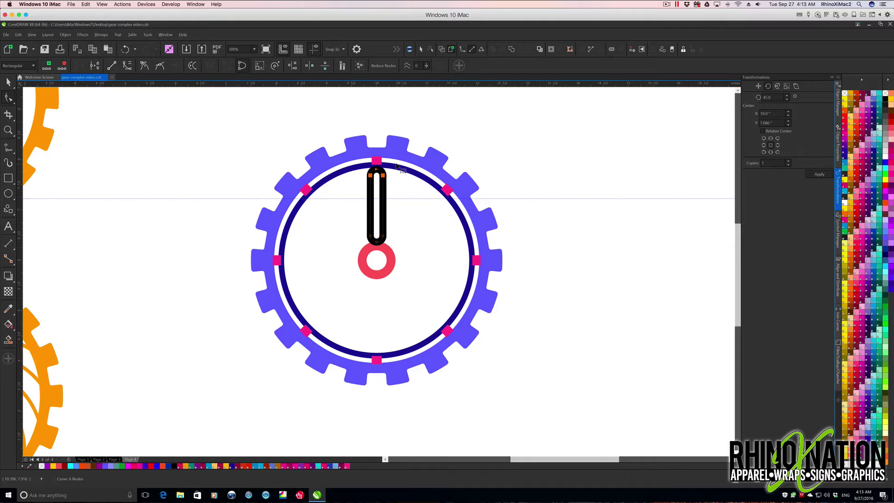
key("space")
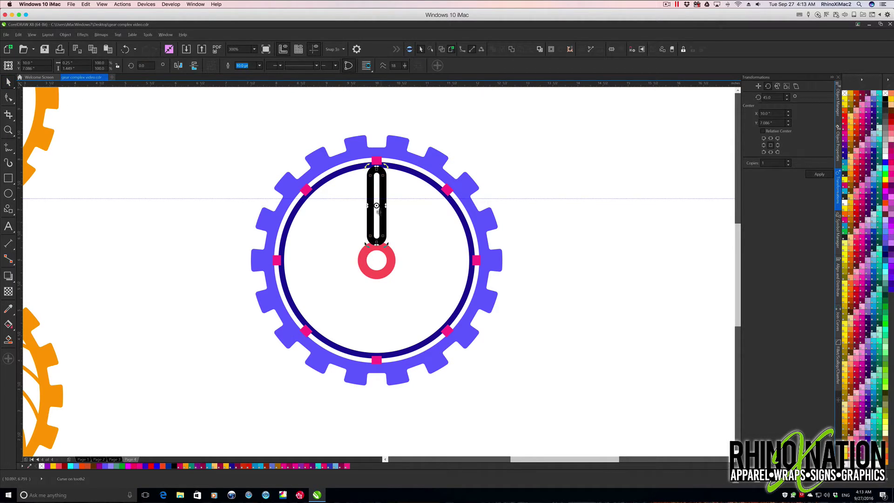
- Convert the outlines of the black slot and the dark blue circle to objects
key("Tab")
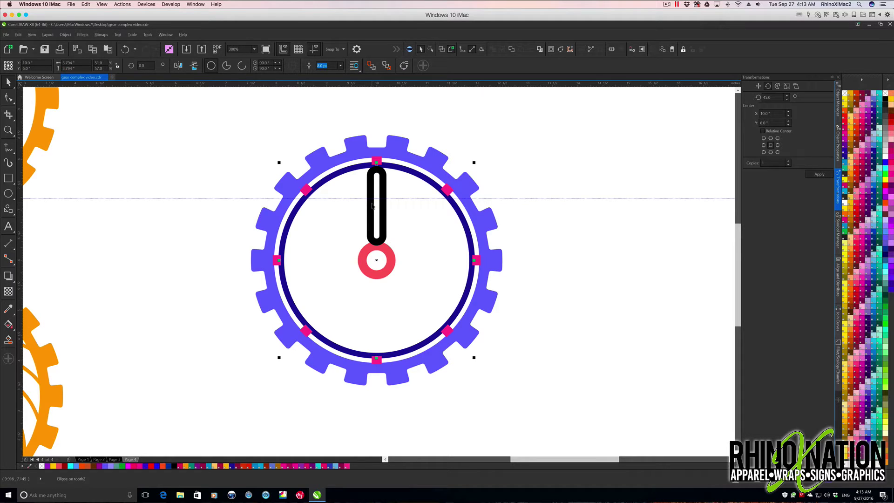
left_click(372, 206)
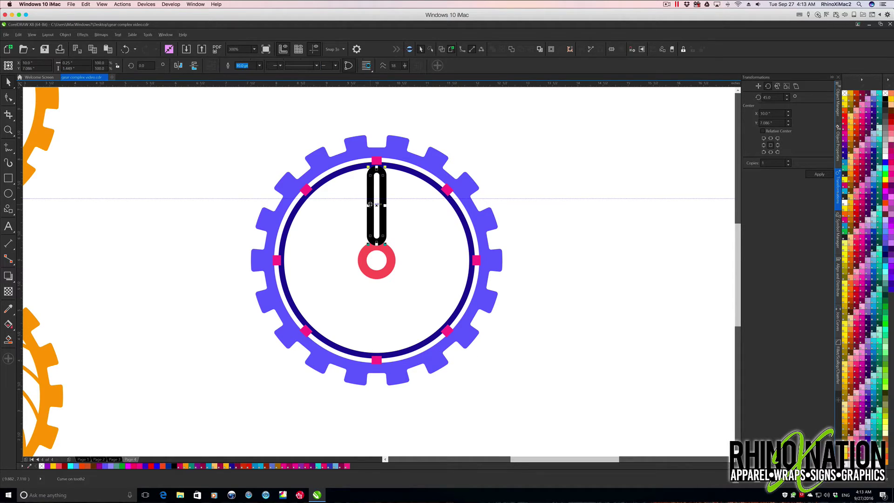
left_click(65, 35)
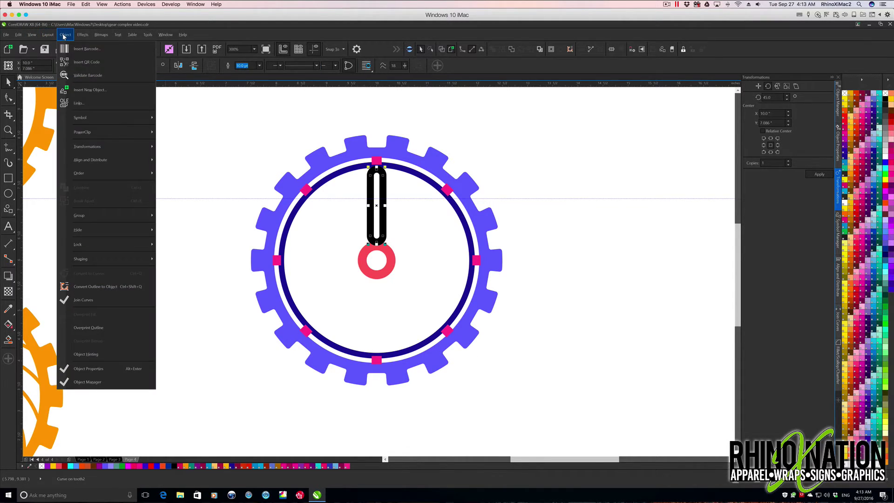
left_click(101, 287)
left_click(402, 171)
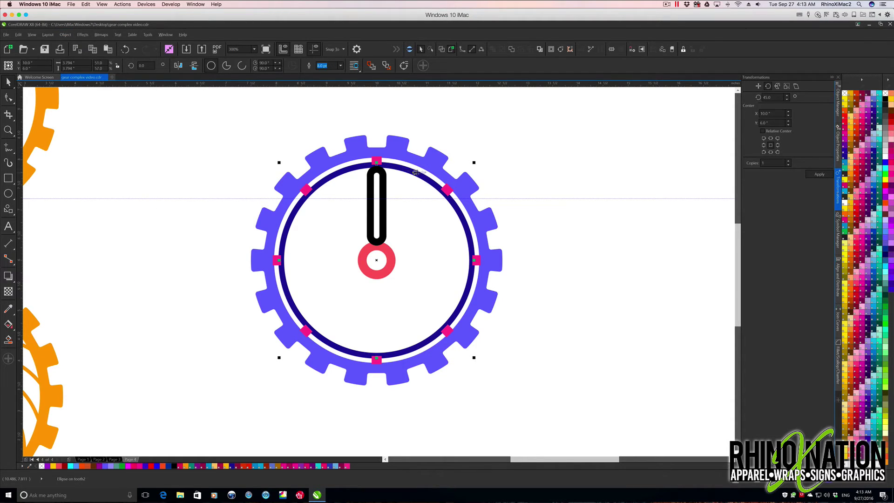
left_click(65, 35)
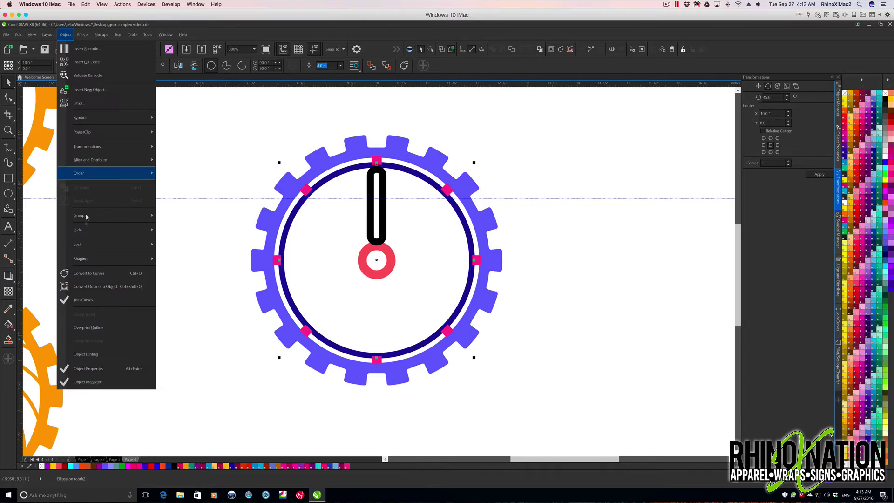
left_click(109, 286)
- Rotate three copies of the black slot around the gear's center at 90° intervals to form four spokes
left_click(376, 238)
left_click(377, 208)
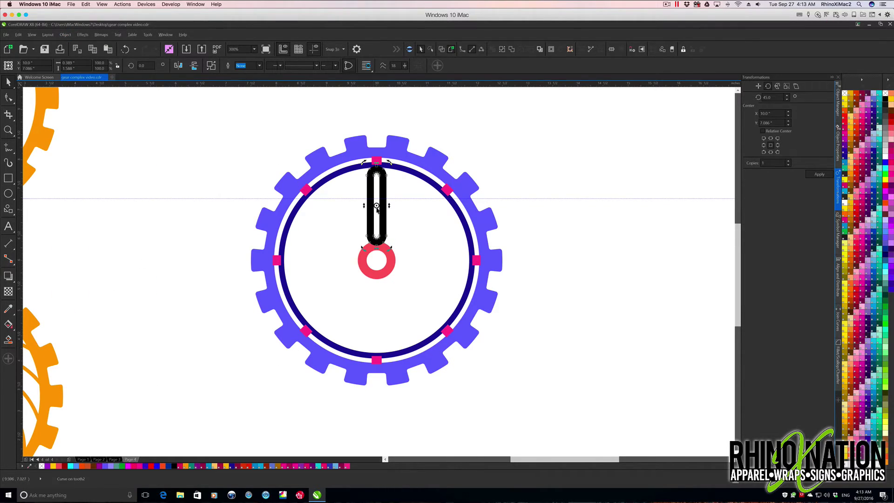
left_click_drag(376, 205, 376, 260)
double_click(773, 98)
type("2")
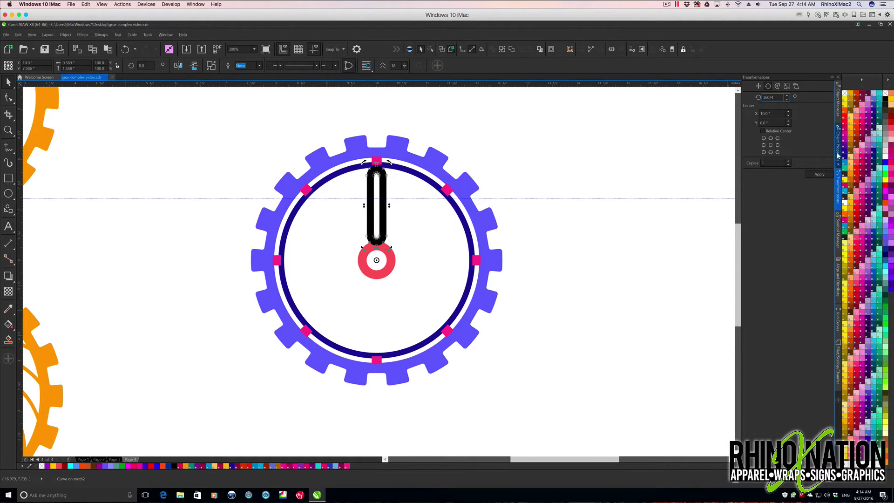
left_click(820, 174)
left_click(820, 174)
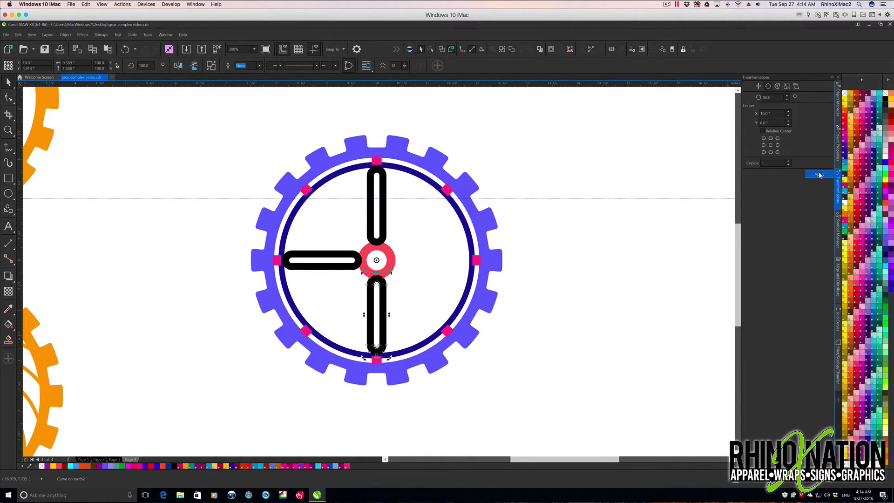
left_click(819, 175)
left_click(347, 220)
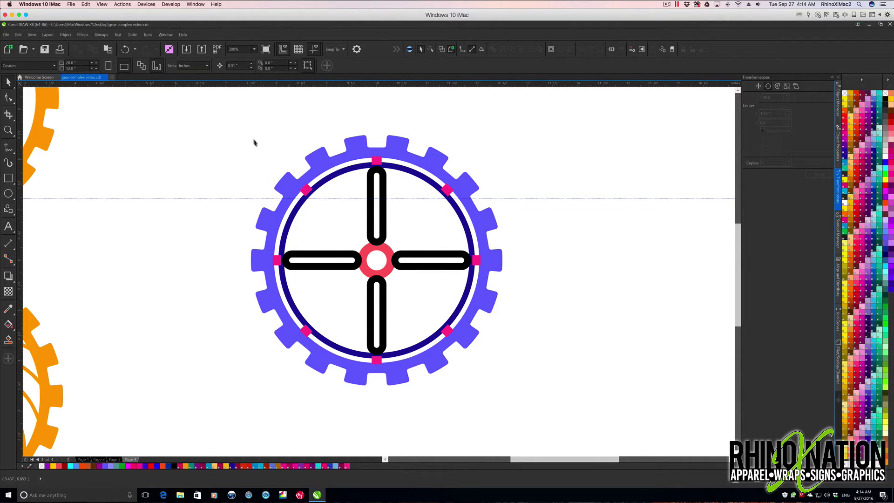
- Try welding all the gear, ring, spoke, connector and hub pieces into one shape, and undo the weld
left_click_drag(222, 115, 576, 414)
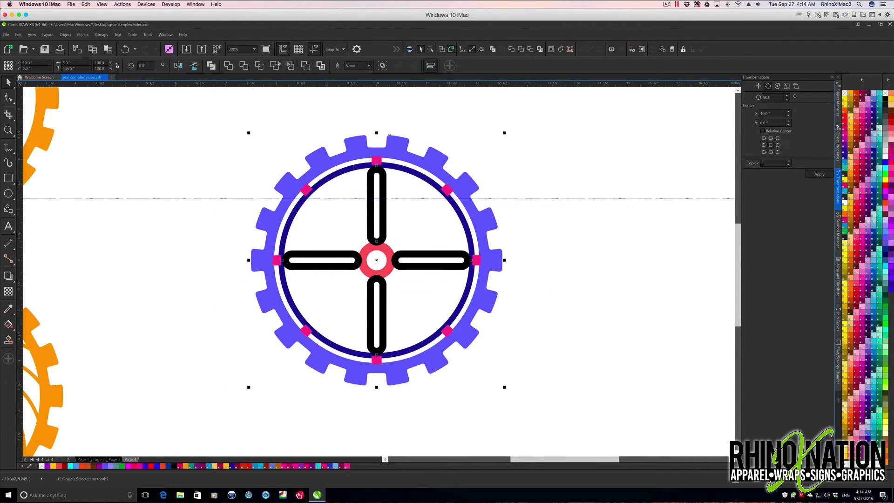
left_click(229, 65)
left_click(569, 170)
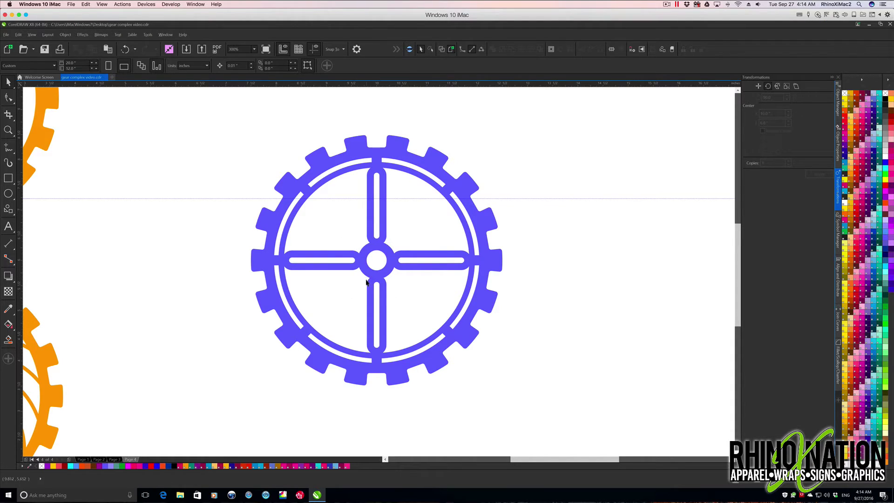
key("ctrl+z")
- Rotate a copy of the vertical slot 45° about the gear's center, and repeat that diagonal slot three times at 90° intervals
double_click(372, 205)
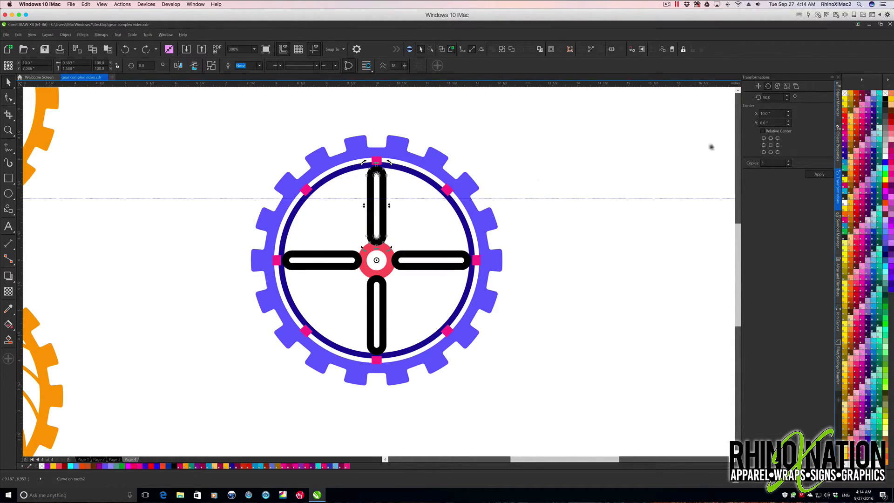
double_click(768, 97)
type("34")
left_click(820, 174)
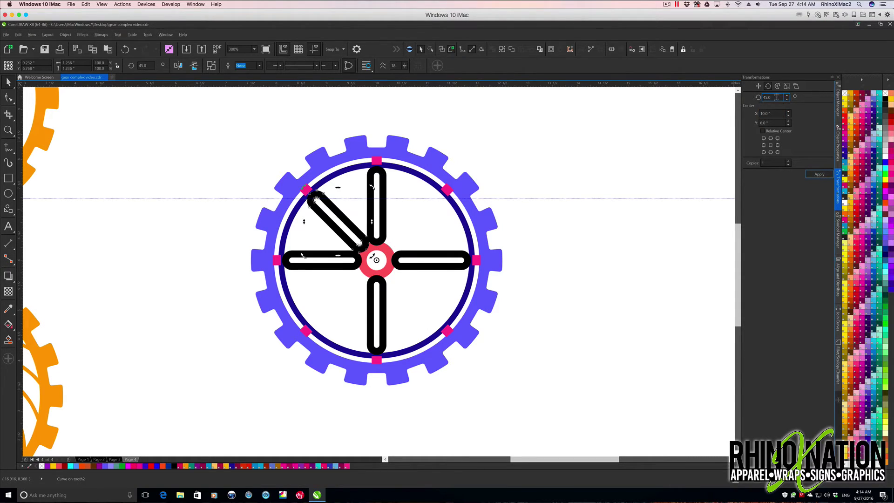
type("90")
left_click(824, 175)
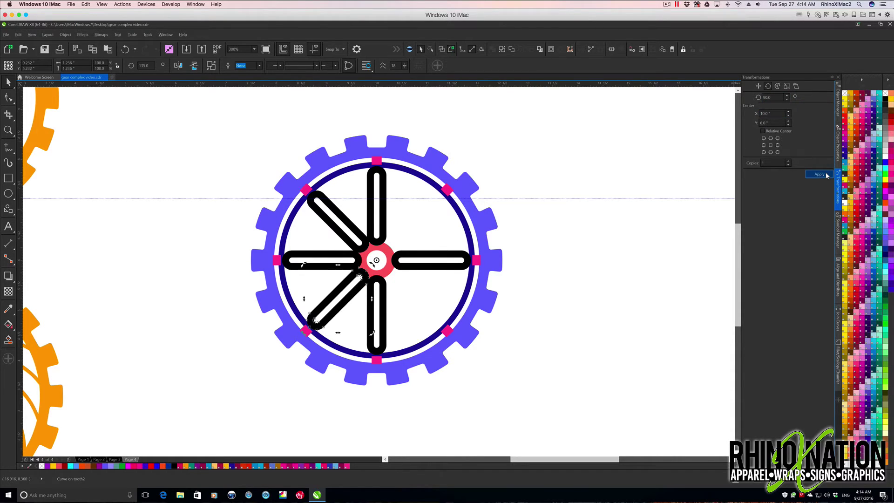
left_click(825, 174)
left_click(825, 175)
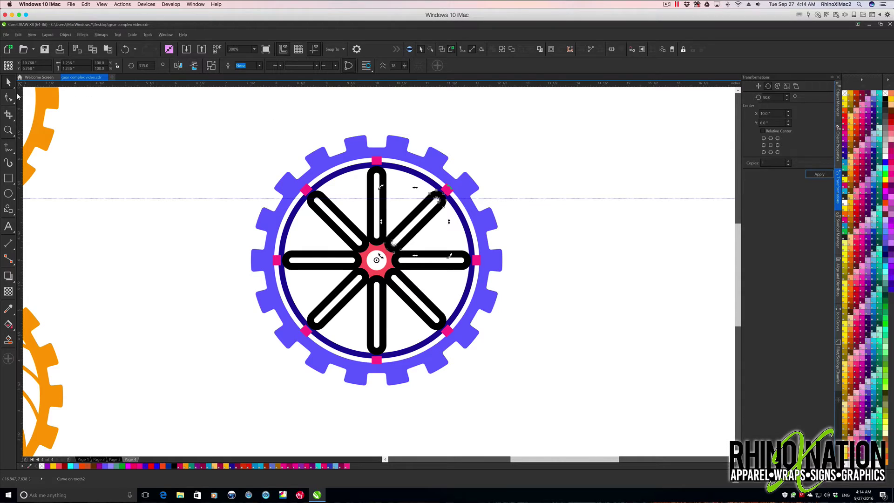
- Weld the gear, ring, connectors, hub and all eight slot spokes into one shape
left_click_drag(227, 112, 569, 419)
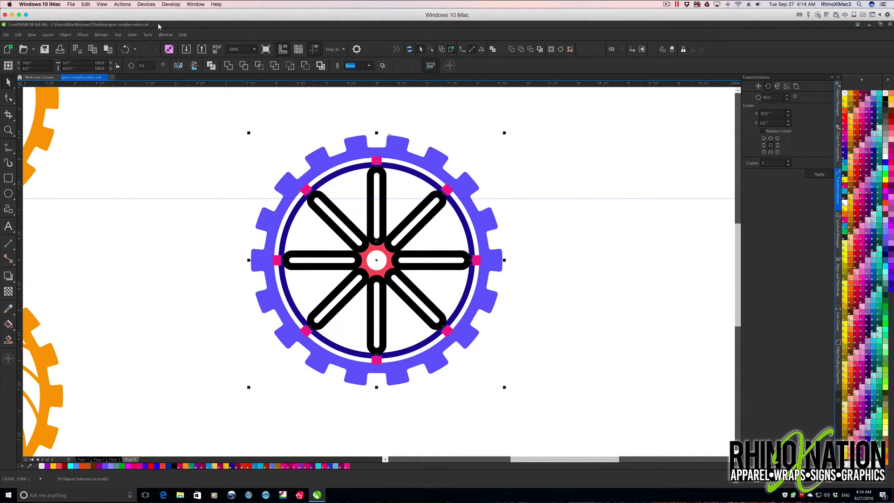
left_click(228, 66)
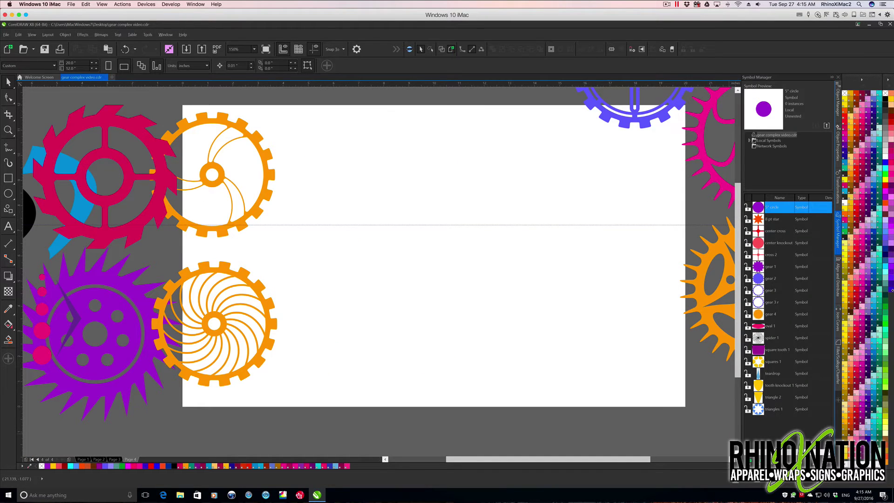
- Insert the gear 1 symbol at the page's center reverted to objects, and place a copy of it off to the side
left_click_drag(759, 266, 476, 254)
key("p")
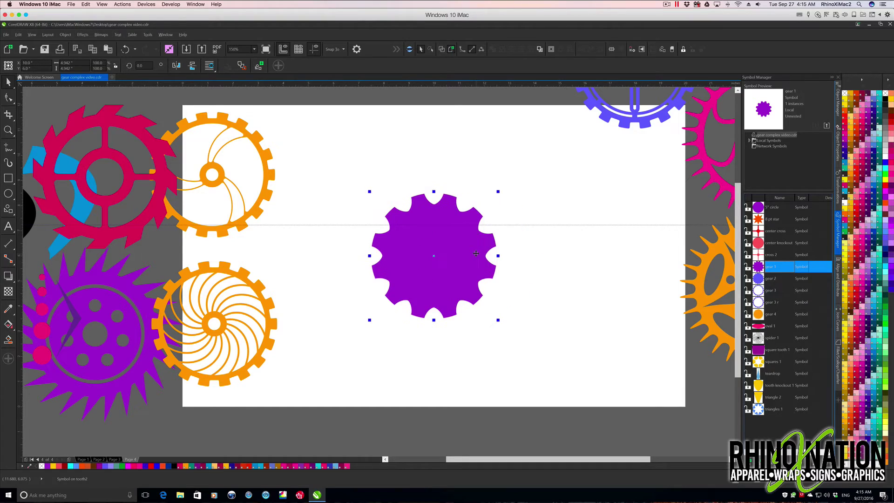
right_click(476, 254)
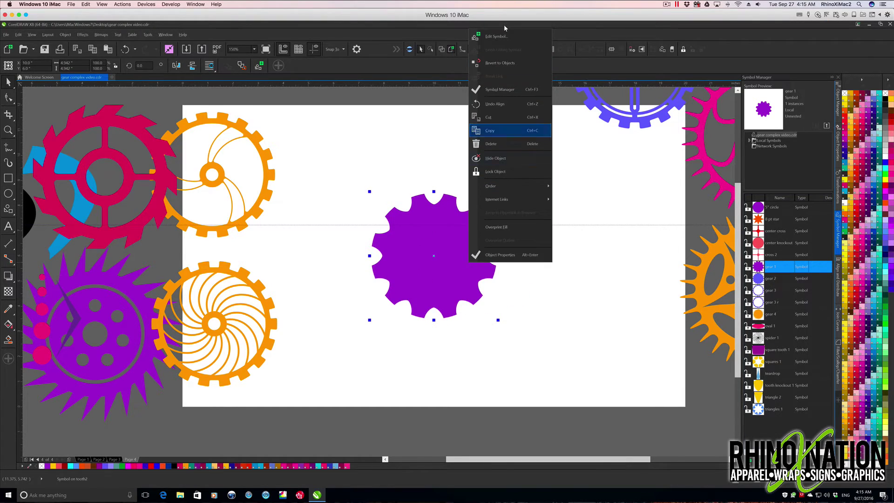
left_click(493, 62)
left_click_drag(437, 256, 627, 250)
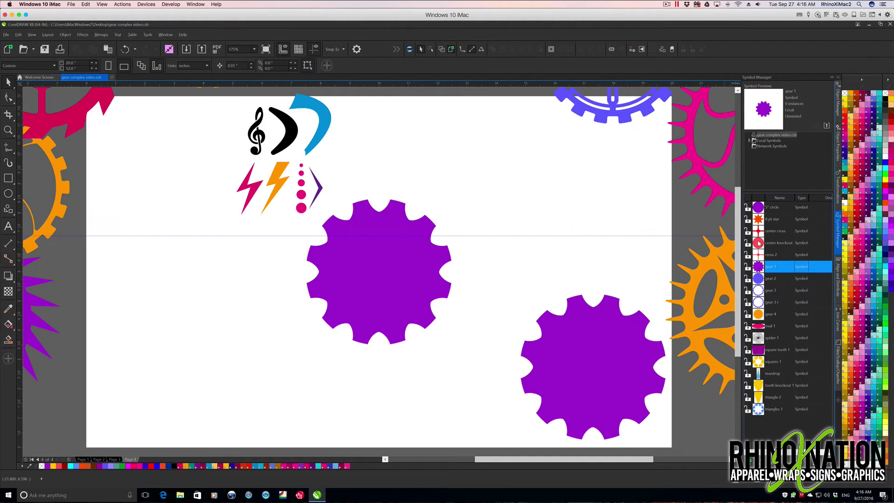
- Insert the center knockout symbol, revert it to objects and center it on the purple gear
left_click_drag(779, 242, 521, 238)
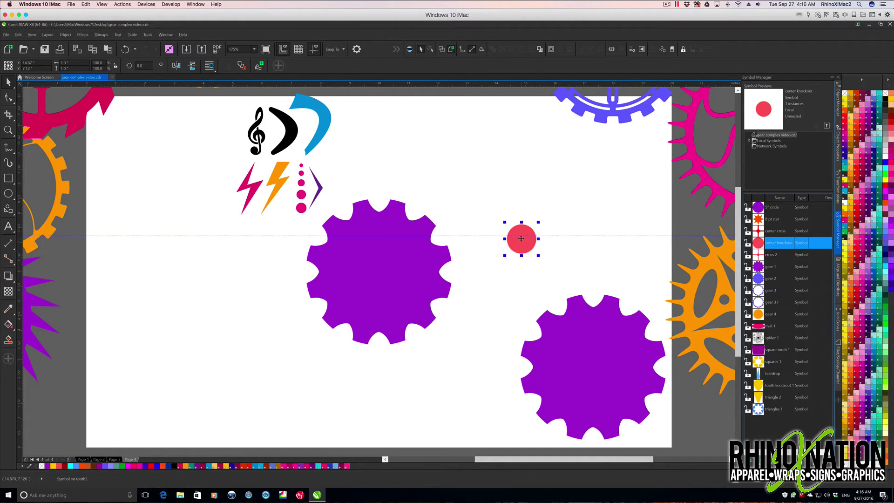
right_click(521, 238)
left_click(534, 275)
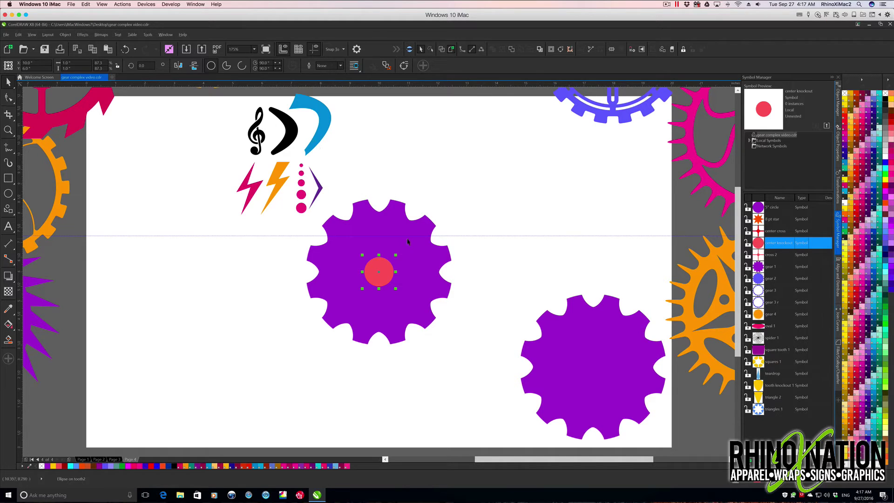
left_click_drag(363, 255, 364, 255)
left_click(341, 179)
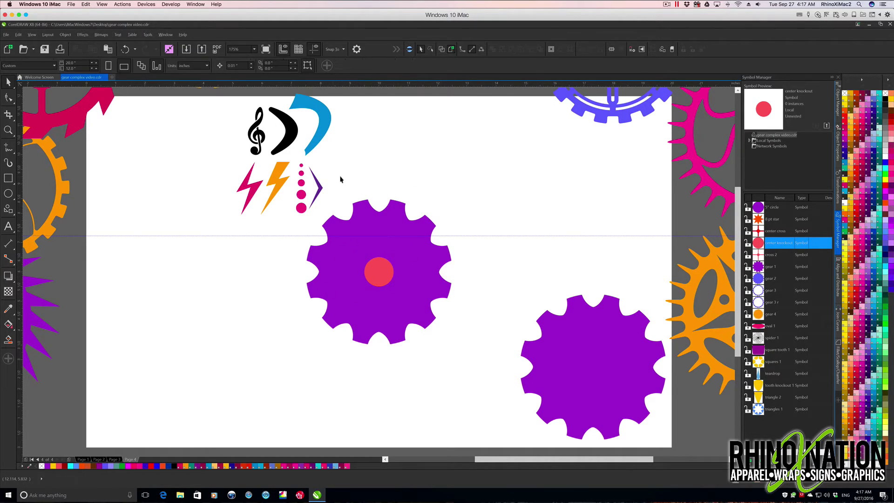
- Place a reduced copy of the blue curved shape on the gear, rotated to about 127.5° so its tail meets the red center circle
left_click_drag(328, 122, 398, 241)
left_click(394, 226)
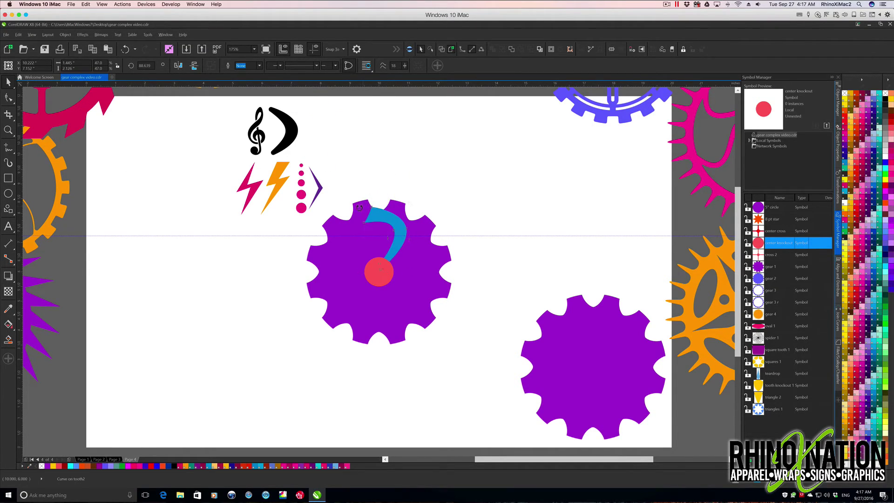
mouse_move(348, 218)
left_mouse_down()
mouse_move(366, 227)
mouse_move(333, 222)
left_mouse_up()
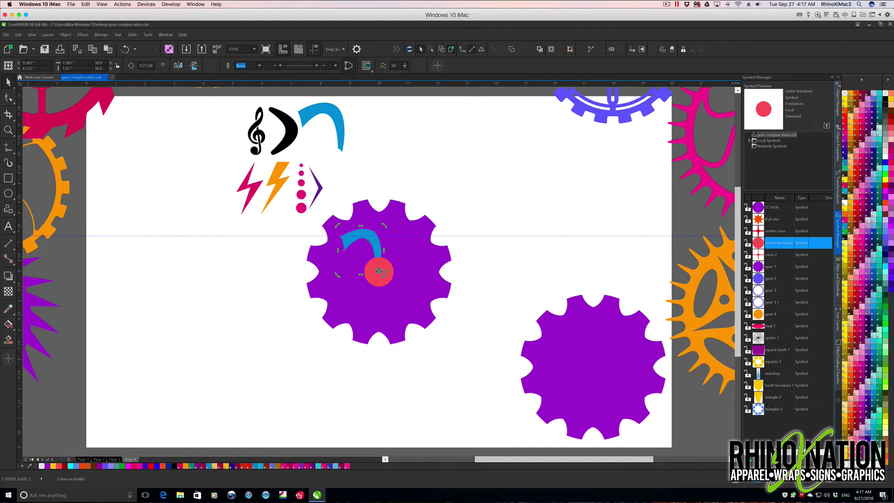
- Rotate four copies of the blue curve around the gear's center at intervals of 360/5 degrees
scroll(379, 271, "up", 3)
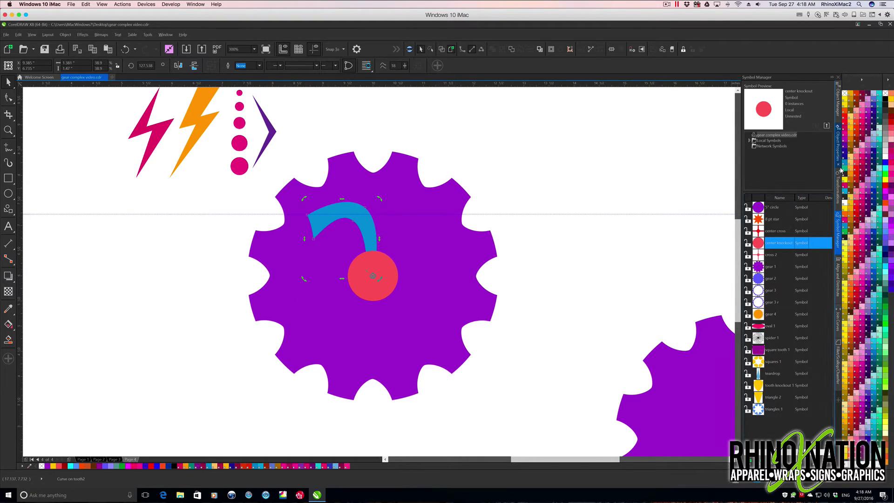
key("alt+F8")
type("360/")
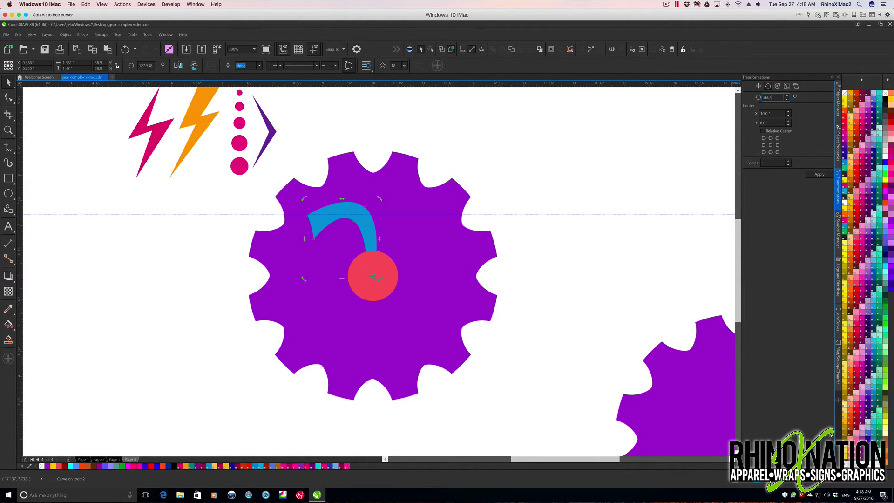
type("5")
left_click(813, 174)
left_click(813, 174)
left_click(813, 175)
left_click(814, 175)
left_click(813, 174)
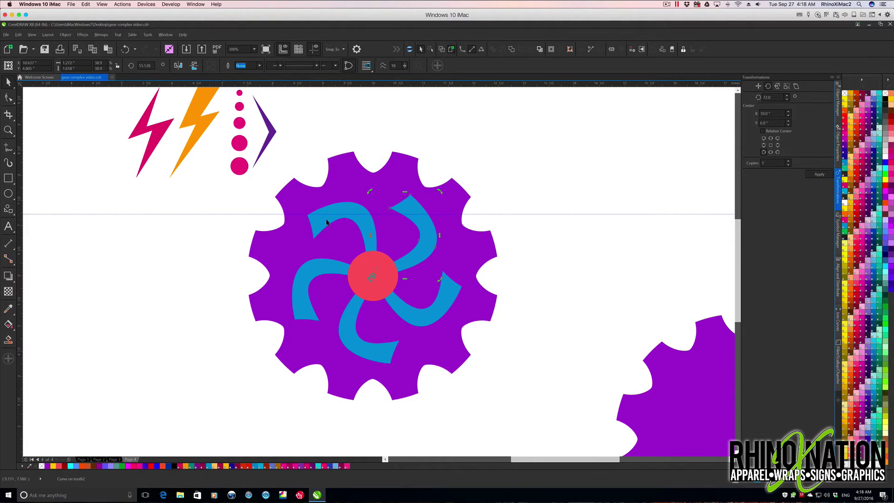
- Weld the five blue curves and the red center circle into one shape
left_click(319, 266, "shift")
left_click(371, 264, "shift")
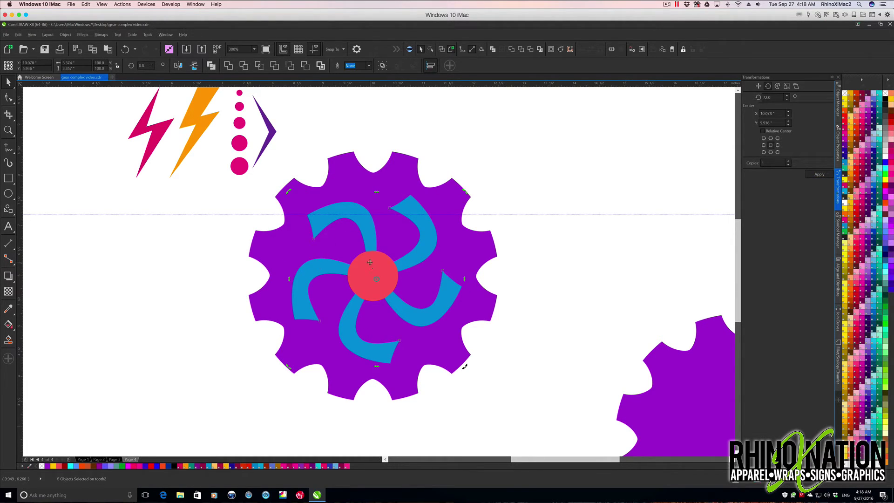
left_click(228, 65)
key("Escape")
- Combine the welded curve-and-circle shape with the purple gear to cut it out of the gear
left_click(372, 264)
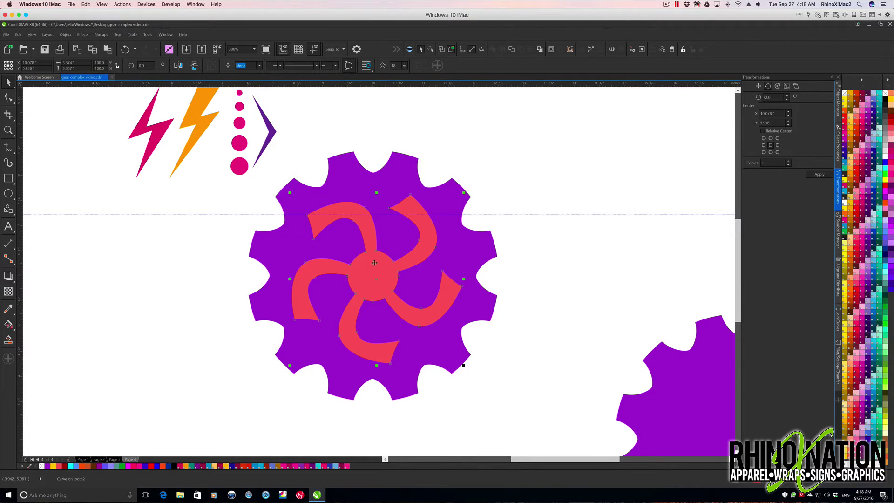
left_click(343, 166, "shift")
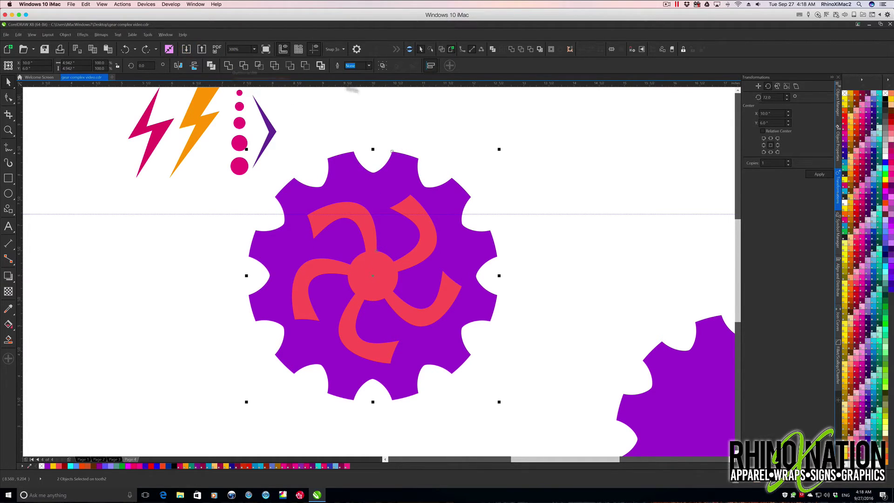
key("ctrl+l")
left_click(372, 270)
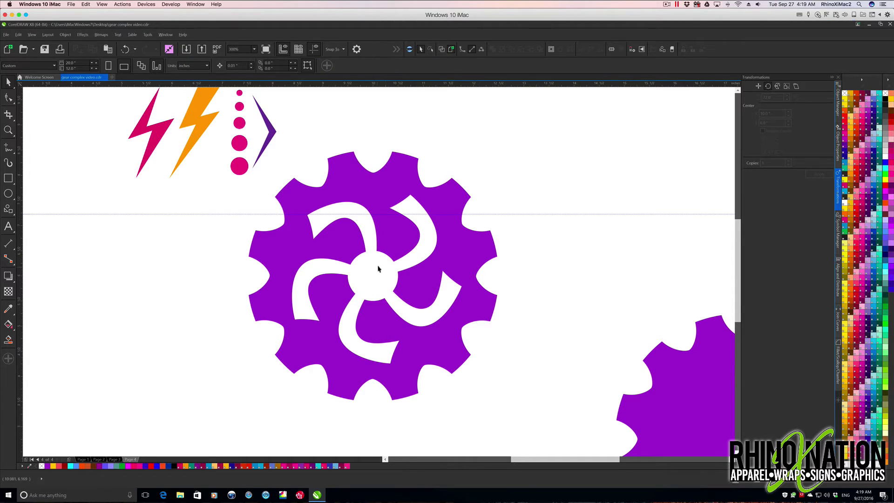
- Insert another center knockout circle reverted to objects, center it in the gear's hole and shrink it to about 0.85"
key("ctrl+F3")
left_click_drag(779, 243, 560, 242)
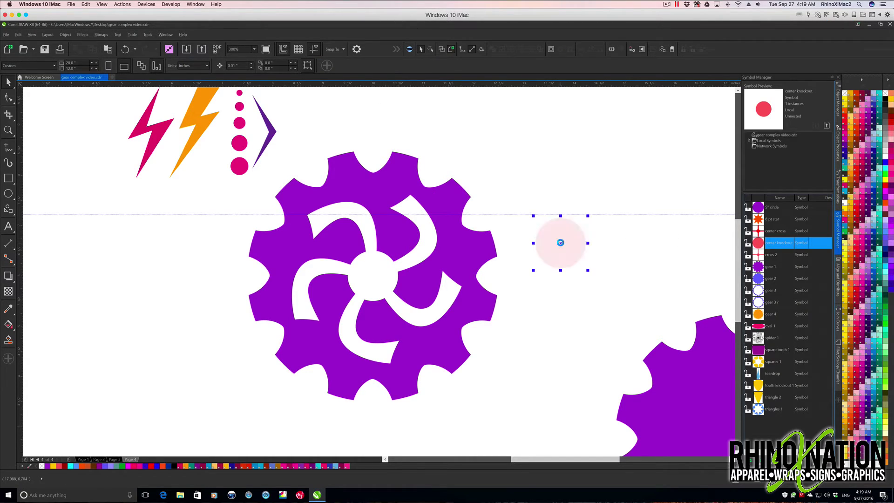
right_click(575, 240)
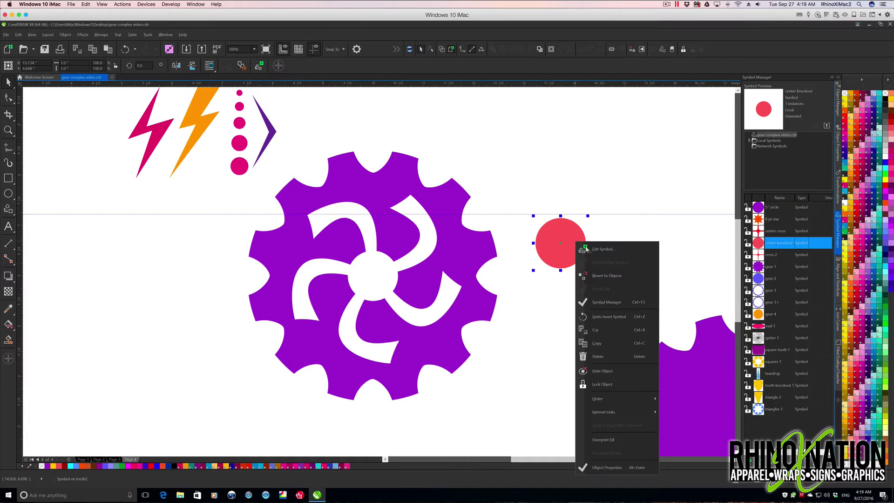
left_click(601, 275)
key("p")
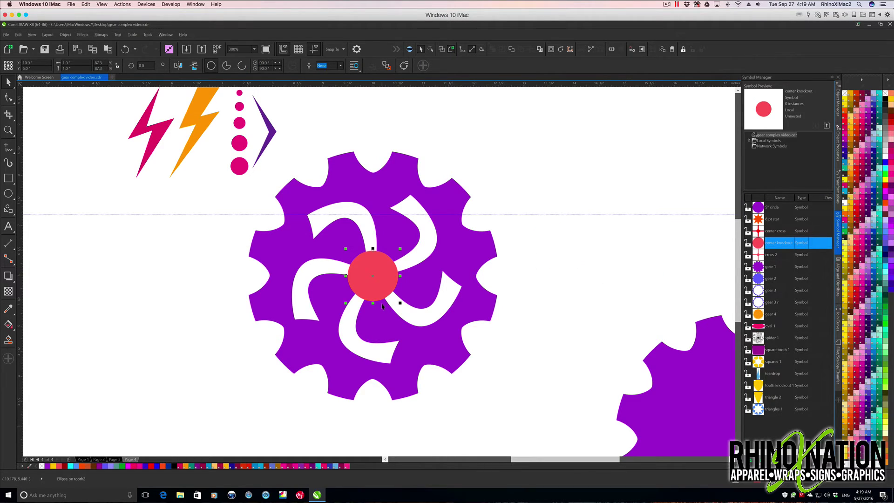
left_click_drag(399, 302, 397, 299)
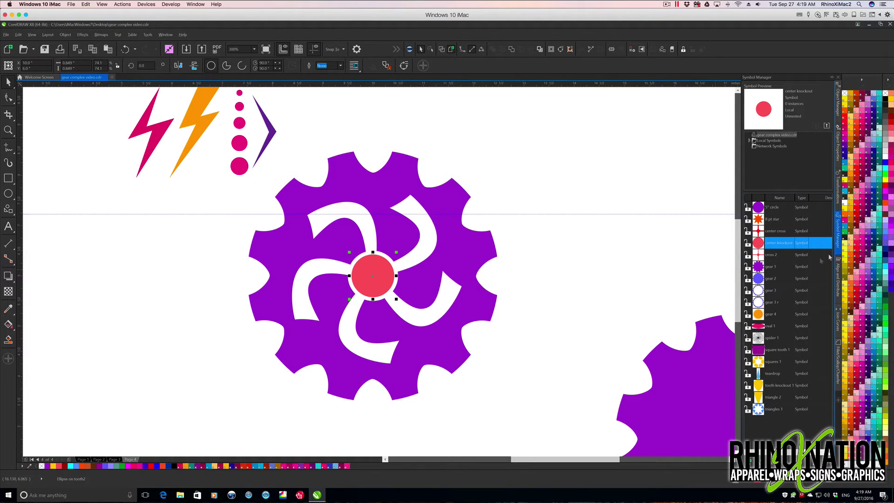
- Make a dark red concentric copy of the circle about 0.56" wide and subtract it from the larger circle to form a ring
left_click(847, 225)
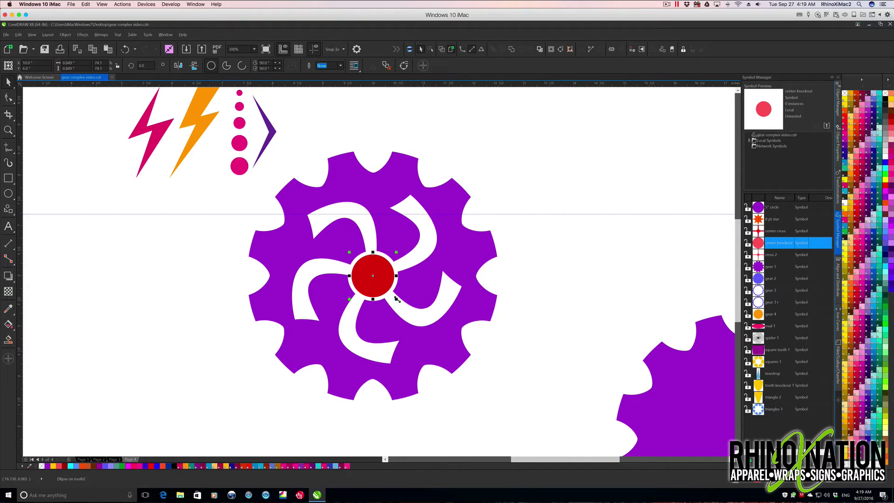
left_click_drag(396, 299, 388, 292)
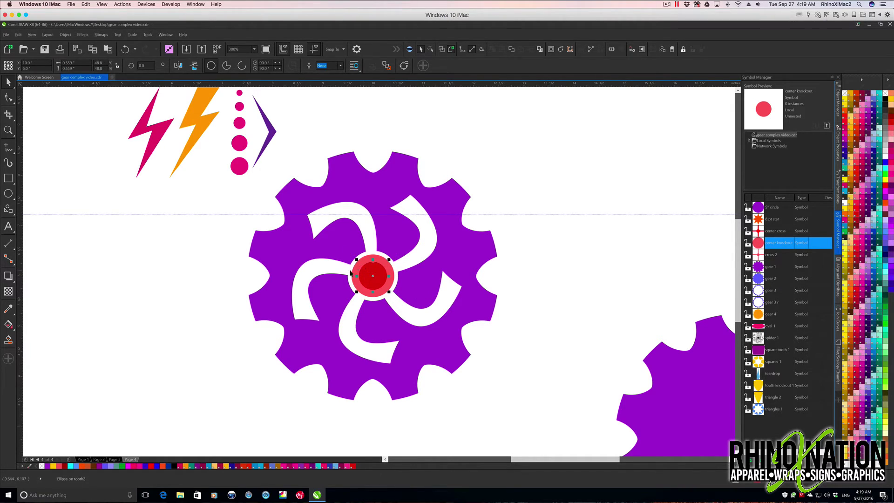
left_click(353, 274, "shift")
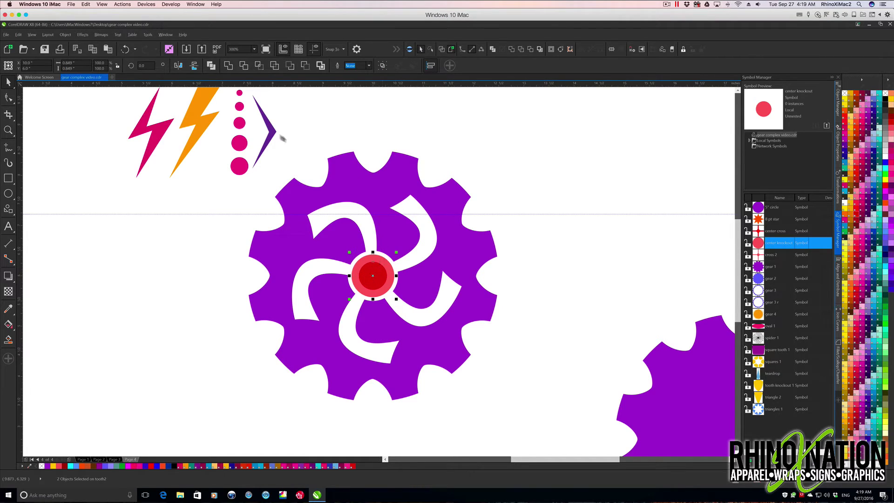
left_click(305, 65)
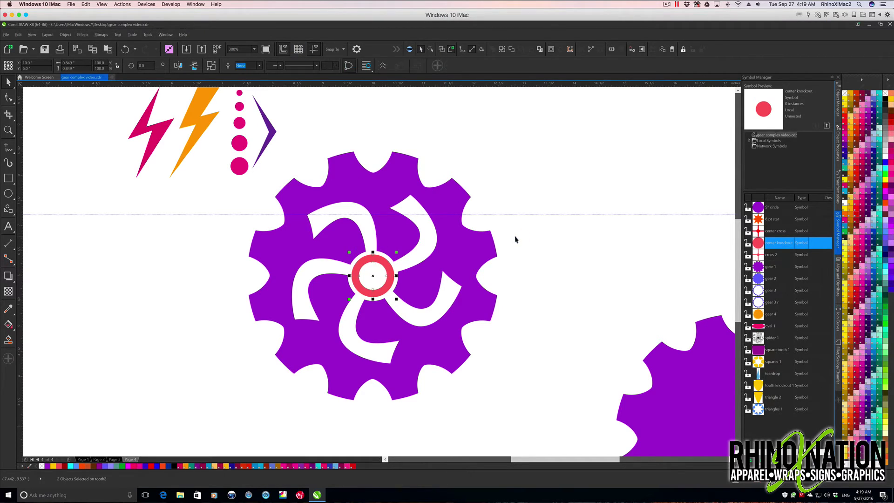
- Combine the gear and the center ring into one object and fill it dark maroon
left_click(435, 312)
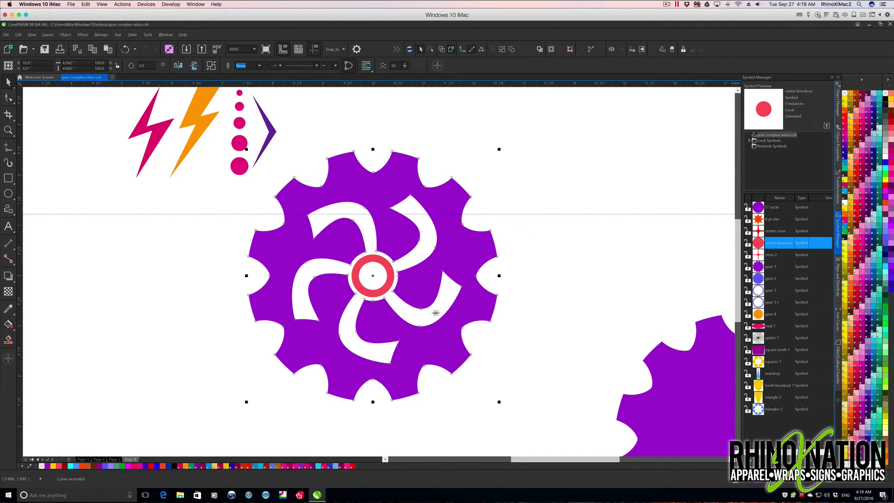
left_click(390, 281, "shift")
key("ctrl+l")
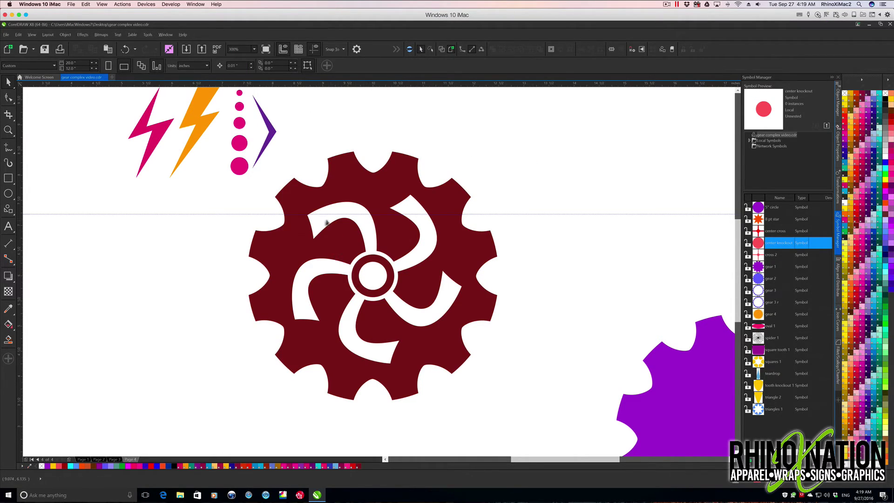
- Position a blank purple gear at the page's center and place a copy of the reverted center knockout circle in its middle
left_click_drag(387, 230, 351, 273)
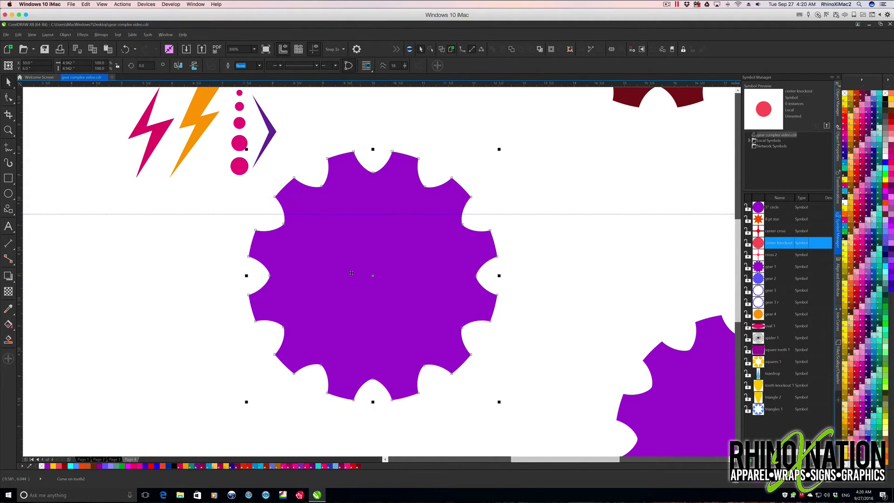
left_click_drag(778, 243, 374, 263)
right_click(610, 252)
left_click(639, 286)
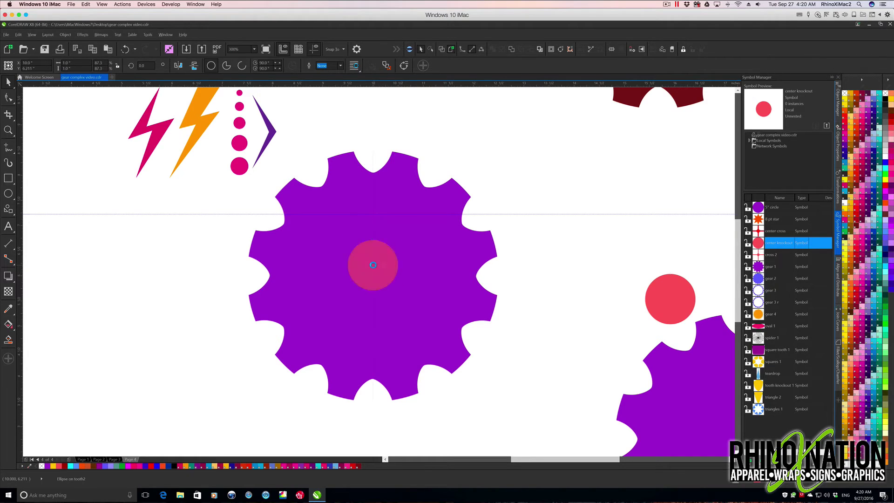
key("e")
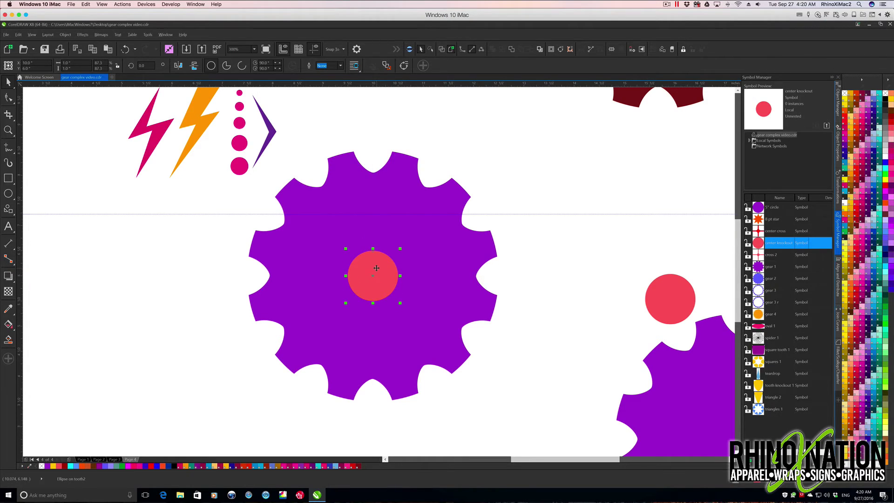
- Shrink the center knockout circle to about three quarters of its size, keeping it centered in the gear
left_click(74, 62)
left_click(49, 62)
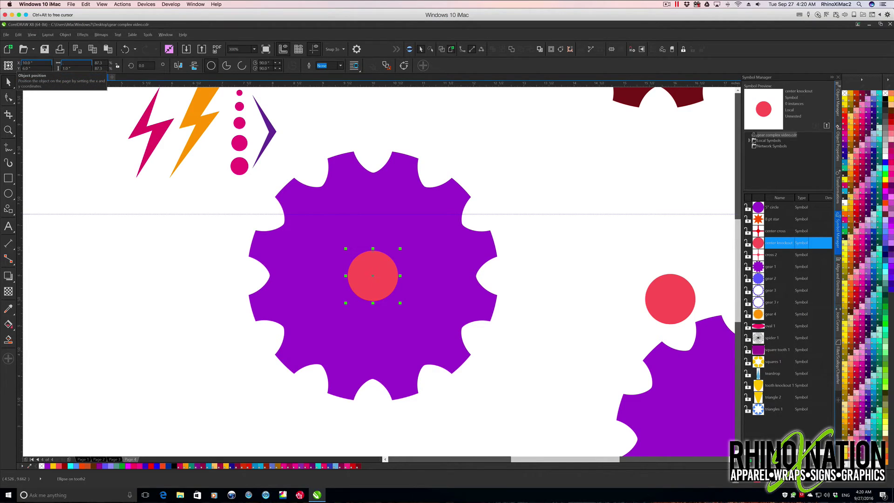
key("Tab")
key("BackSpace")
key("Return")
- Recolor the purple chevron pinkish red, bring it to the front of the page and place it above the center circle at about 1.27" tall
left_click(266, 135)
left_click_drag(266, 135, 318, 159)
left_click_drag(370, 186, 550, 211)
left_click(845, 187)
right_click(554, 194)
mouse_move(606, 359)
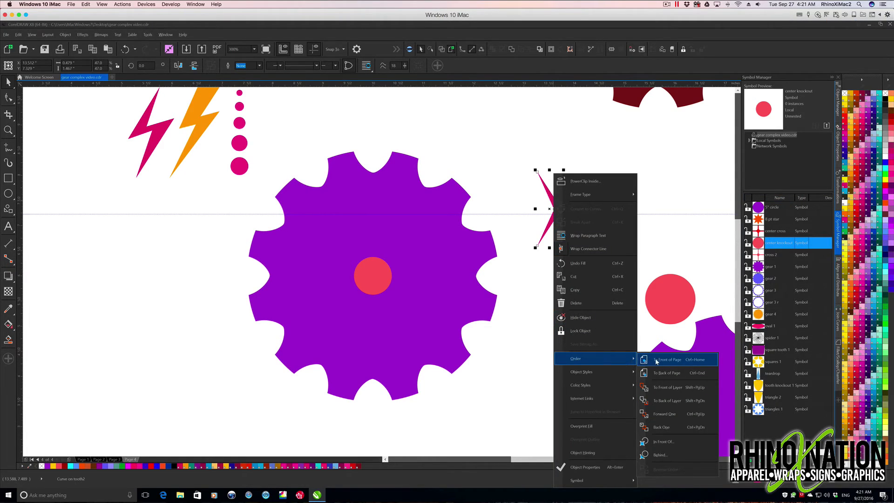
left_click(658, 361)
left_click_drag(550, 209, 375, 215)
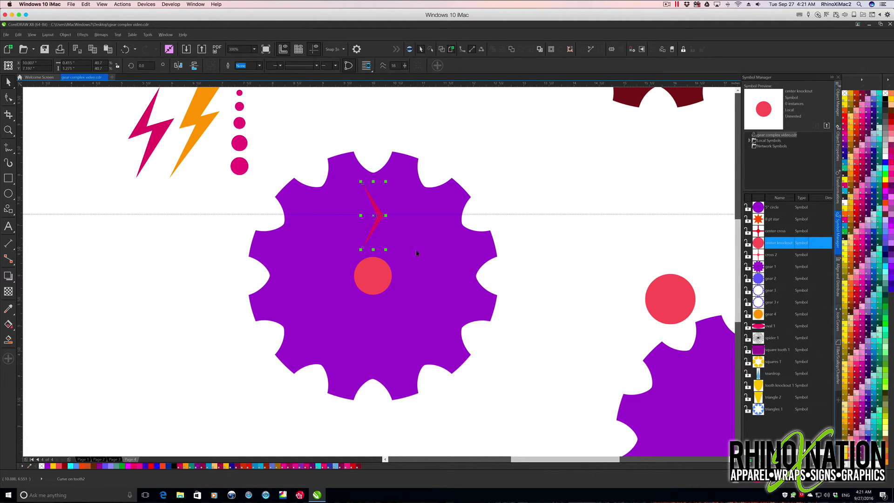
- Rotate copies of the chevron around the gear's center in 15° increments, one copy at a time, until they complete the circle
left_click(373, 217)
left_click_drag(374, 217, 374, 273)
key("alt+F8")
type("360/")
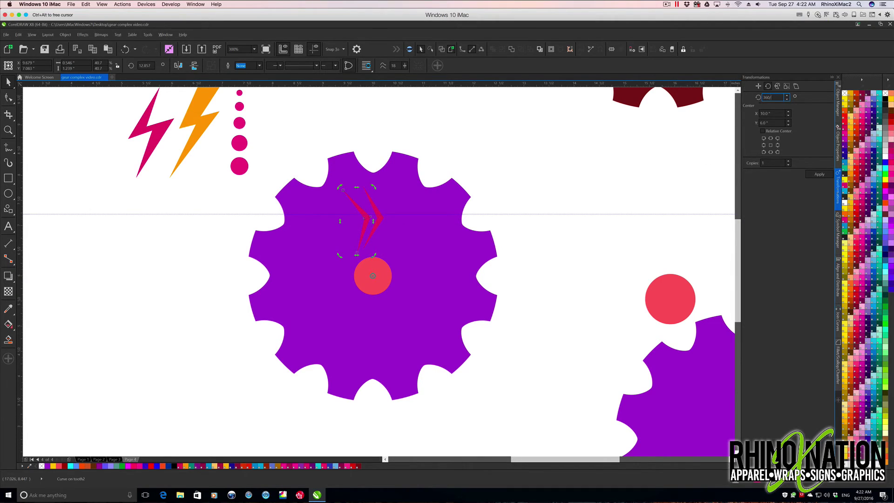
left_click(819, 174)
left_click(816, 175)
left_click(816, 174)
left_click(816, 174)
left_click(816, 174)
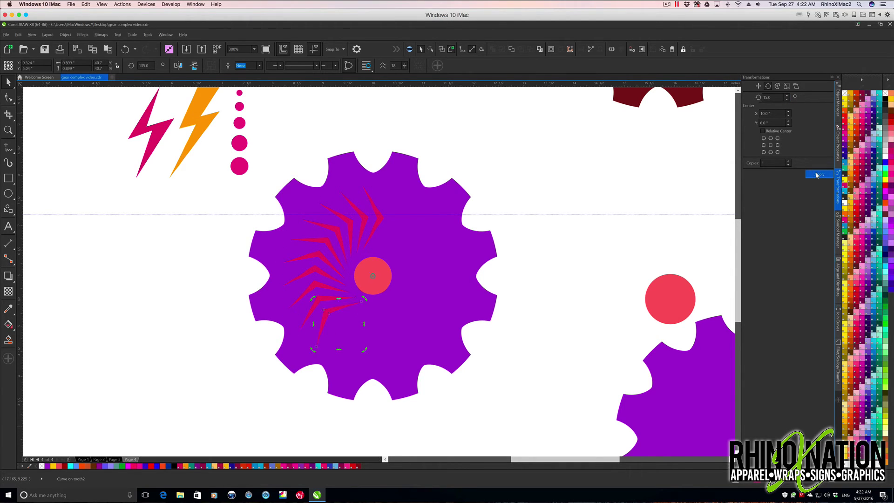
left_click(816, 174)
left_click(816, 174)
left_click(816, 175)
left_click(816, 175)
left_click(818, 177)
left_click(819, 177)
- Try to cut the chevrons and center circle out of the purple gear
left_click_drag(558, 133, 214, 425)
left_click(305, 66)
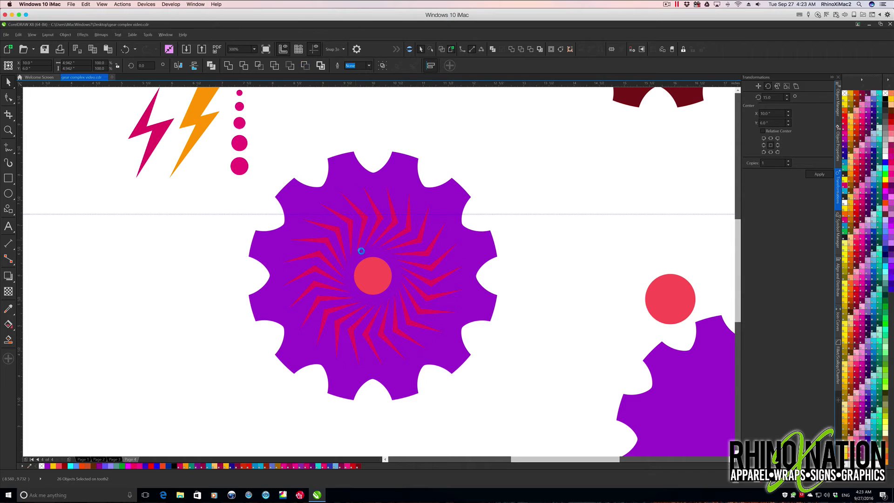
key("ctrl+z")
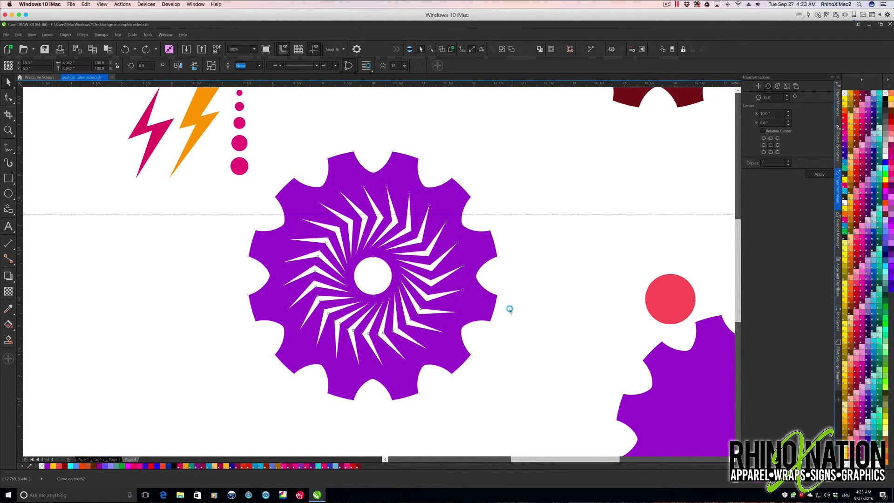
- Enlarge the chevron ring slightly from its center, and subtract it together with the center circle from the purple gear
left_click(381, 285, "shift")
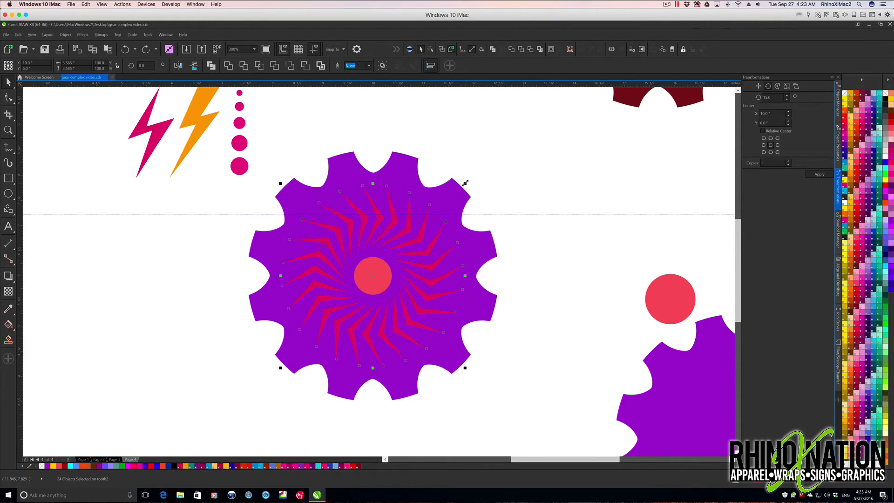
left_click_drag(465, 184, 476, 178)
left_click(347, 162, "shift")
left_click(305, 65)
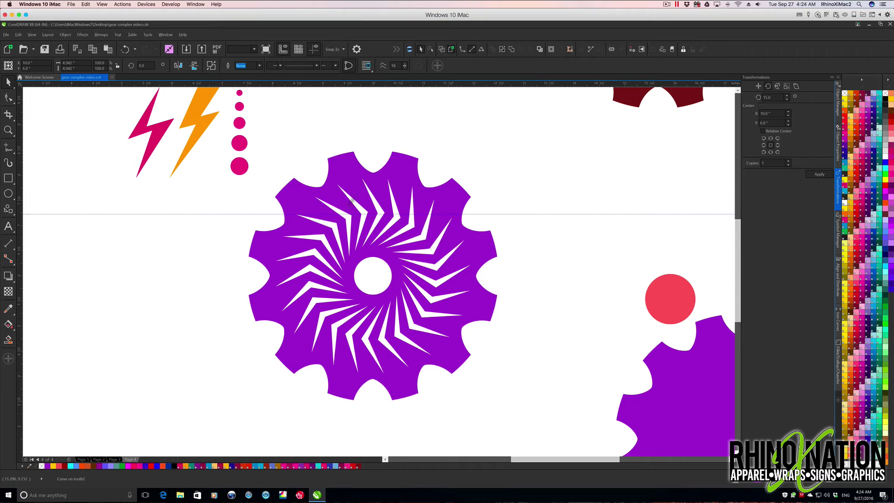
- Set the chevron gear aside and place a blank purple gear with a center knockout circle at the page's center
key("Escape")
key("Delete")
key("ctrl+v")
left_click_drag(372, 237, 331, 225)
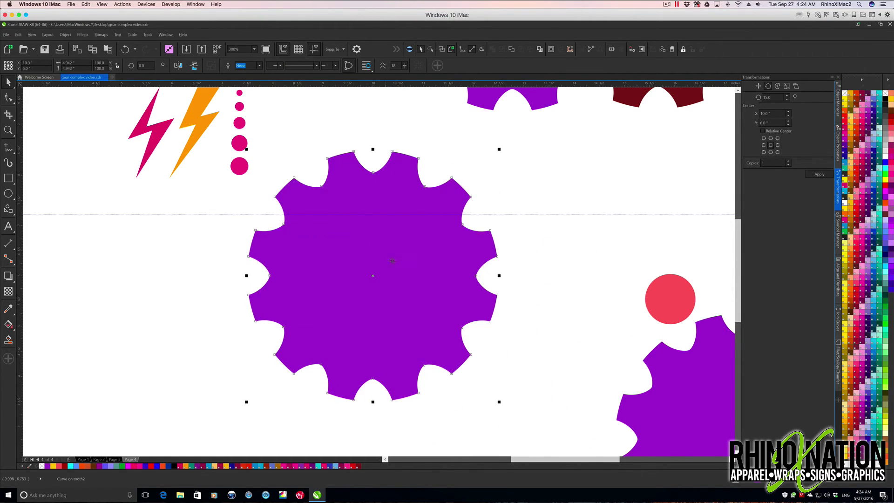
key("ctrl+v")
key("p")
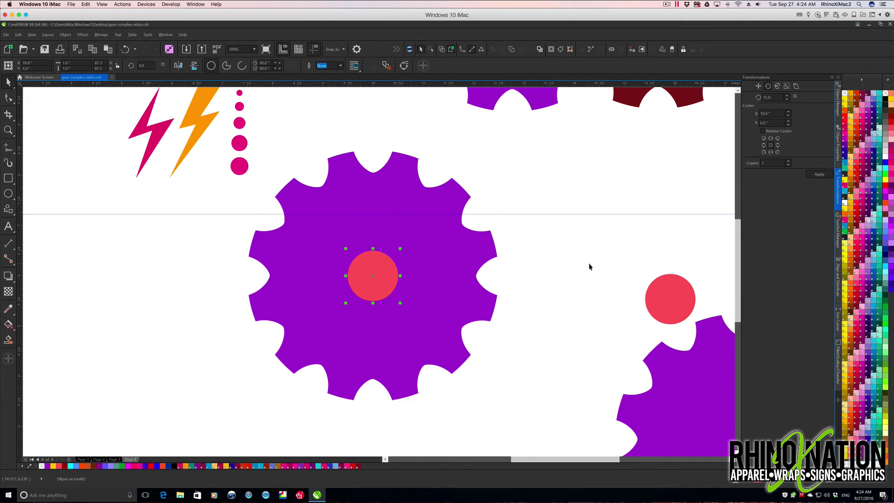
- Move the treble clef onto the gear above the knockout circle and bring it to the front of the page
scroll(589, 266, "up", 3)
left_click(173, 119)
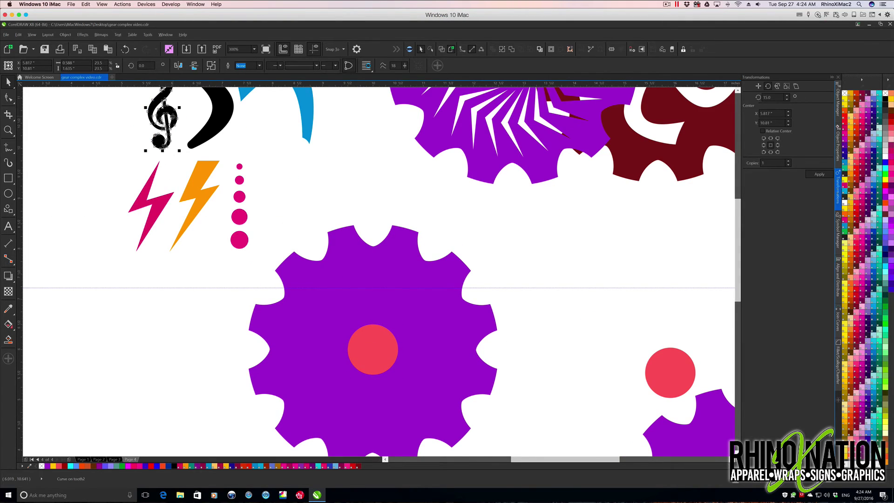
left_click_drag(173, 118, 390, 301)
left_click(65, 35)
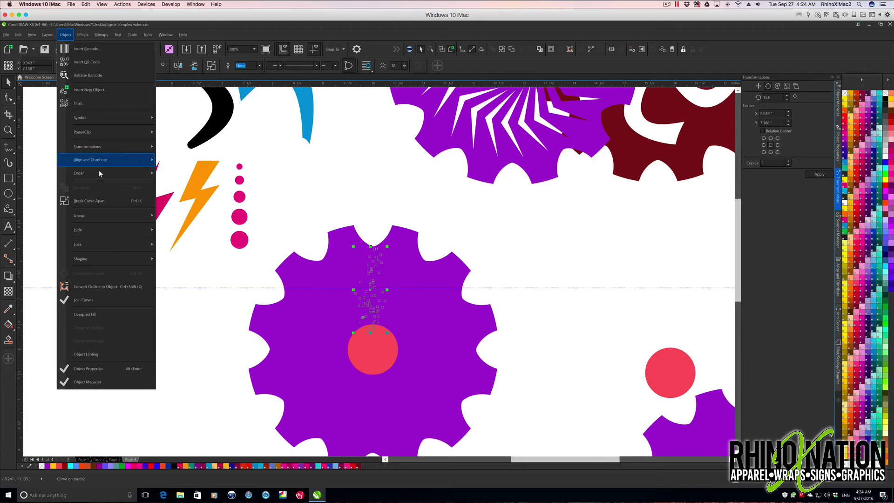
mouse_move(108, 173)
left_click(186, 174)
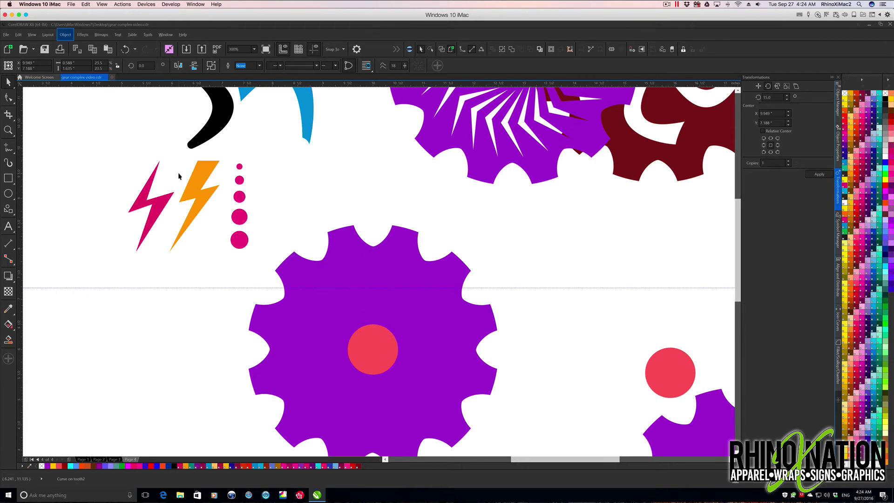
- Shrink the treble clef to about 1.18" tall and position it centered just above the knockout circle
left_click_drag(379, 325, 377, 324)
left_click(520, 271)
left_click(373, 288)
left_click(400, 325)
- Rotate copies of the treble clef around the gear's center in 45° increments until they complete the circle
double_click(378, 293)
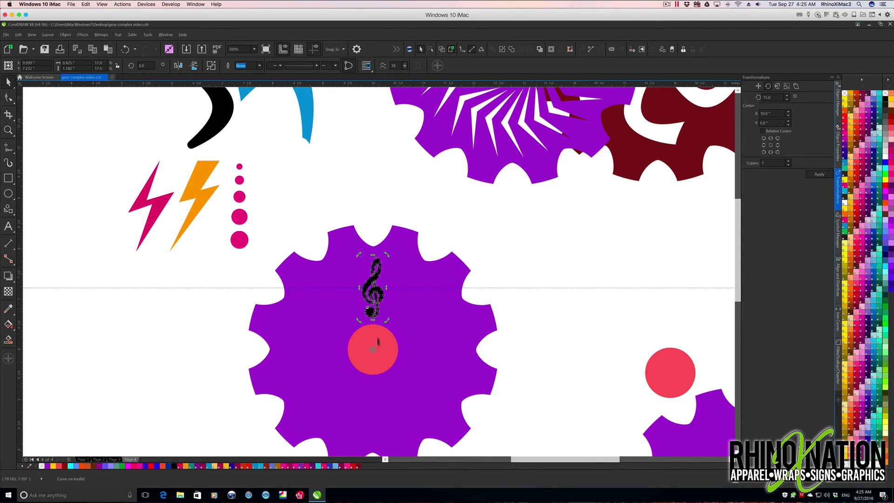
scroll(377, 333, "down", 1)
left_click_drag(784, 98, 749, 98)
type("360/")
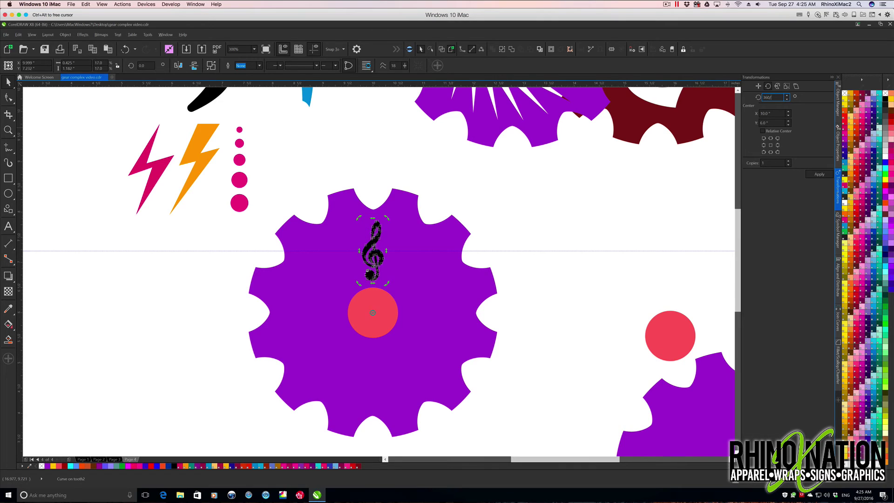
left_click(819, 175)
left_click(818, 174)
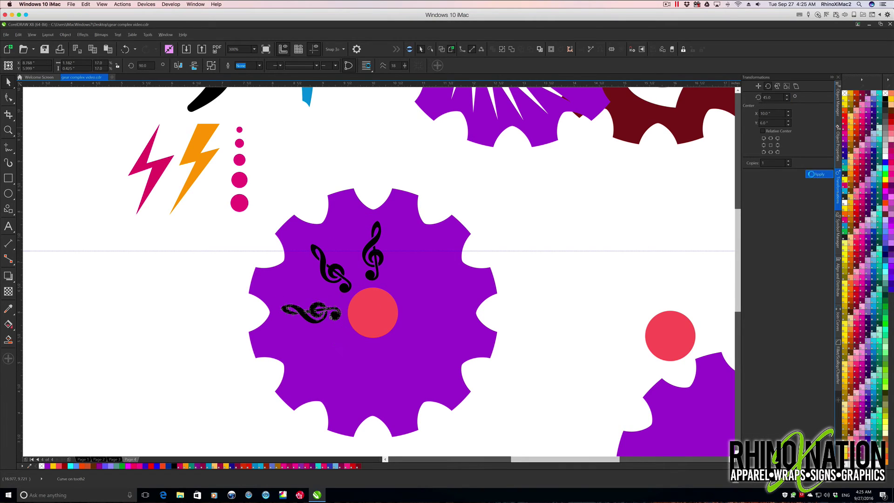
left_click(819, 175)
left_click(812, 174)
left_click(811, 175)
left_click(812, 175)
left_click(812, 175)
- Subtract the treble clefs and the center circle from the purple gear
left_click_drag(213, 178, 531, 454)
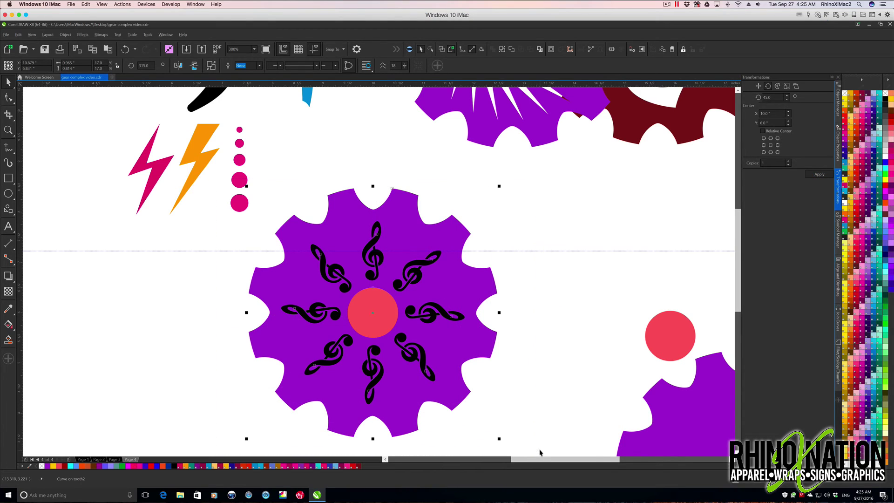
left_click(305, 65)
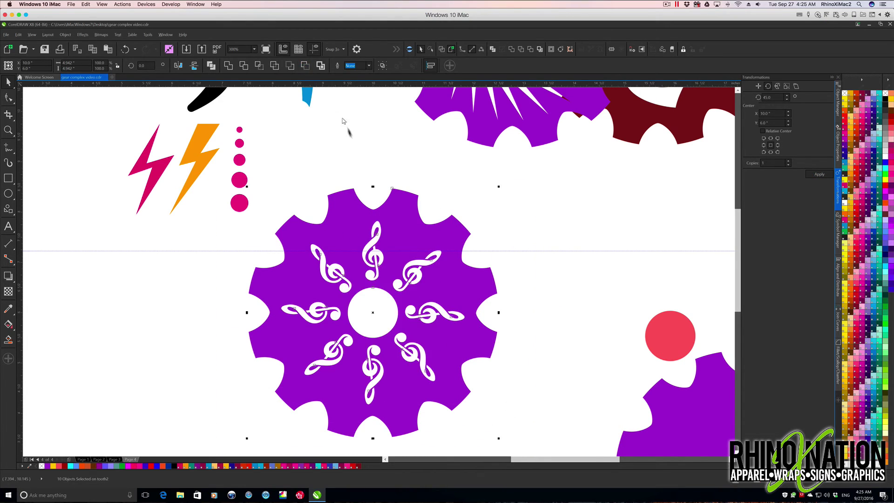
left_click(583, 240)
- Center another blank purple gear and a copy of the knockout circle on the page, and bring the circle to the front
left_click_drag(470, 321, 342, 236)
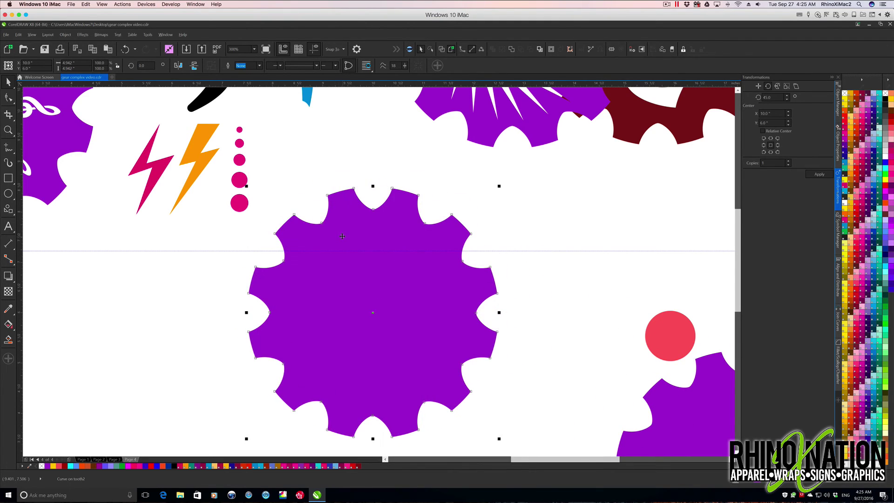
left_click_drag(665, 332, 499, 330)
key("Delete")
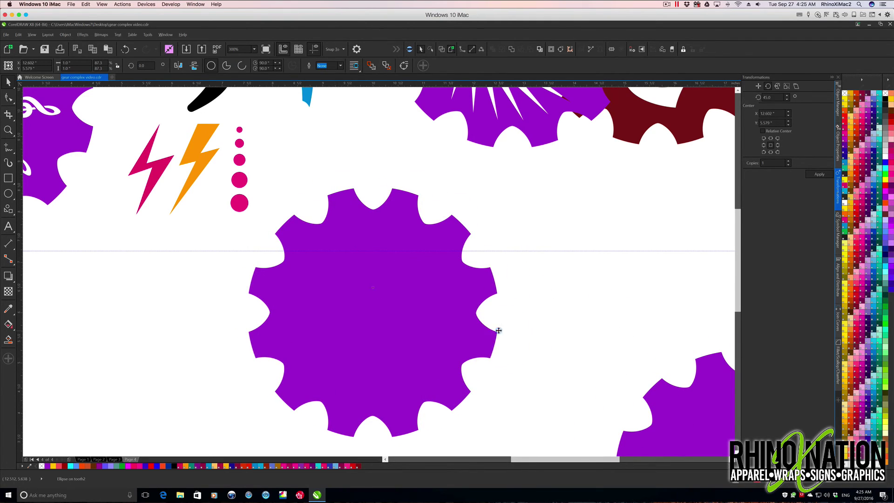
left_click(65, 34)
mouse_move(132, 174)
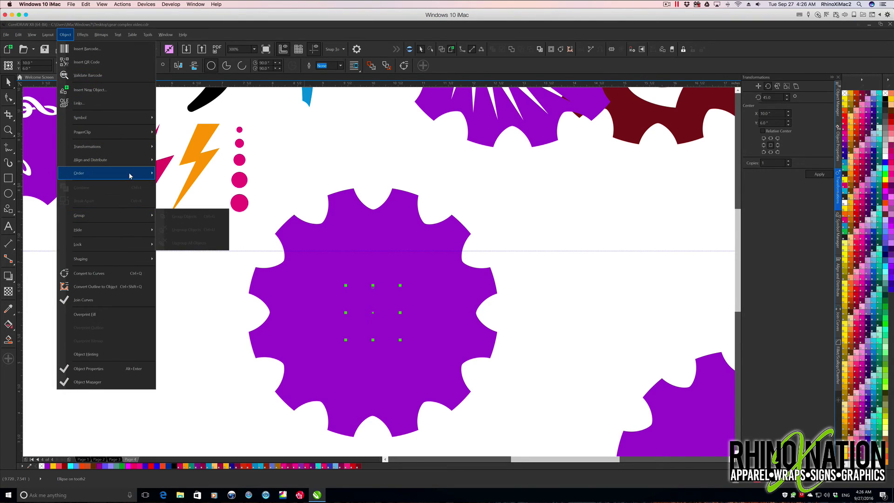
left_click(178, 175)
- Bring the group of five pink dots to the front of the page and place it above the knockout circle at about 0.28" wide
left_click(239, 182)
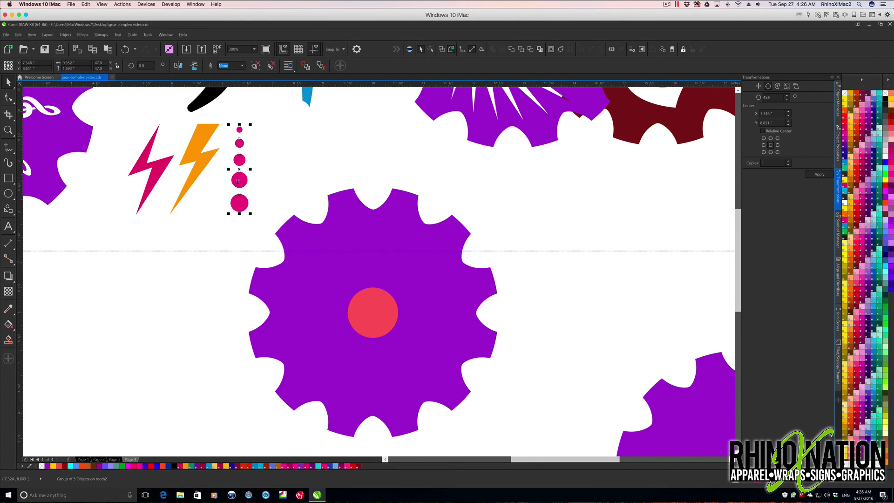
right_click(239, 180)
mouse_move(299, 366)
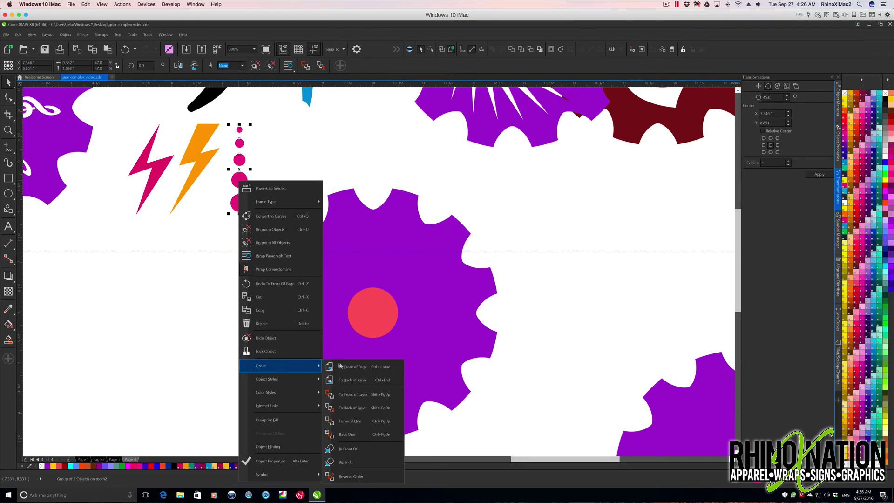
left_click(347, 367)
left_click_drag(237, 206, 370, 275)
left_click_drag(383, 198, 382, 212)
- Rotate the dot group 180° with 0 copies so the smallest dot faces the gear's center
double_click(773, 97)
type("1")
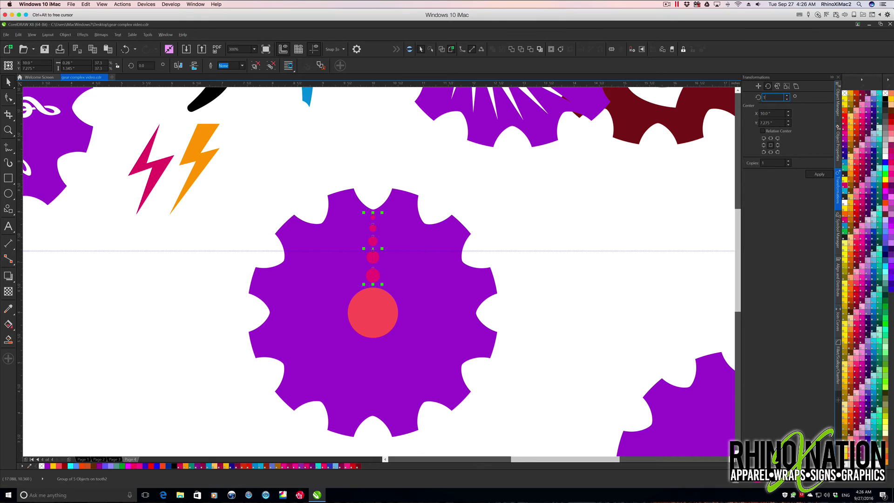
type("80")
left_click(788, 165)
left_click(819, 175)
- Set the dot group's pivot to the gear's center and rotate single copies in 12° increments until they complete the circle
left_click(372, 248)
left_click_drag(372, 249, 373, 311)
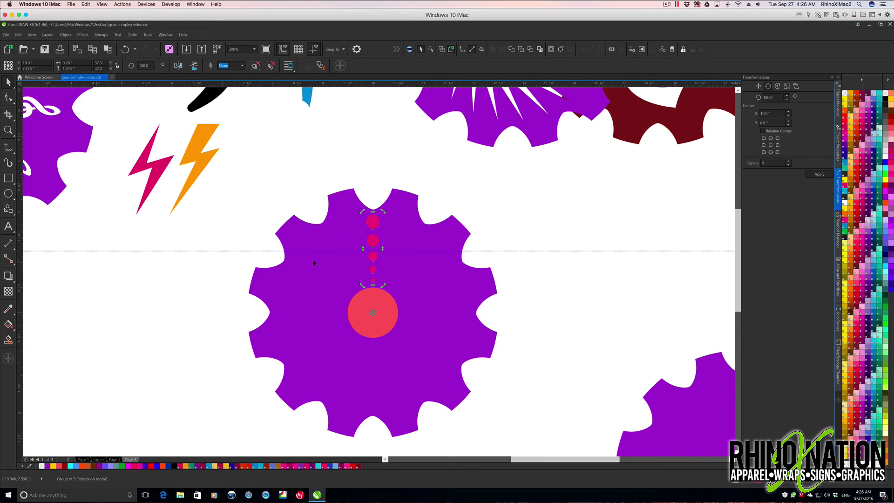
left_click(778, 97)
type("12")
key("Tab")
key("Tab")
type("1")
left_click(819, 174)
left_click(819, 175)
left_click(819, 174)
left_click(819, 174)
left_click(819, 174)
left_click(819, 175)
left_click(819, 174)
left_click(819, 174)
left_click(820, 174)
left_click(819, 174)
left_click(819, 174)
left_click(819, 175)
left_click(819, 174)
left_click(819, 174)
left_click(819, 174)
left_click(819, 174)
left_click(822, 175)
left_click(822, 175)
left_click(821, 175)
left_click(821, 175)
left_click(821, 174)
left_click(820, 174)
left_click(819, 172)
left_click(819, 172)
left_click(819, 173)
left_click(820, 173)
left_click(819, 173)
- Subtract the dot pattern and center circle from the purple gear, and move the finished gear
left_click_drag(218, 175, 552, 443)
left_click(305, 67)
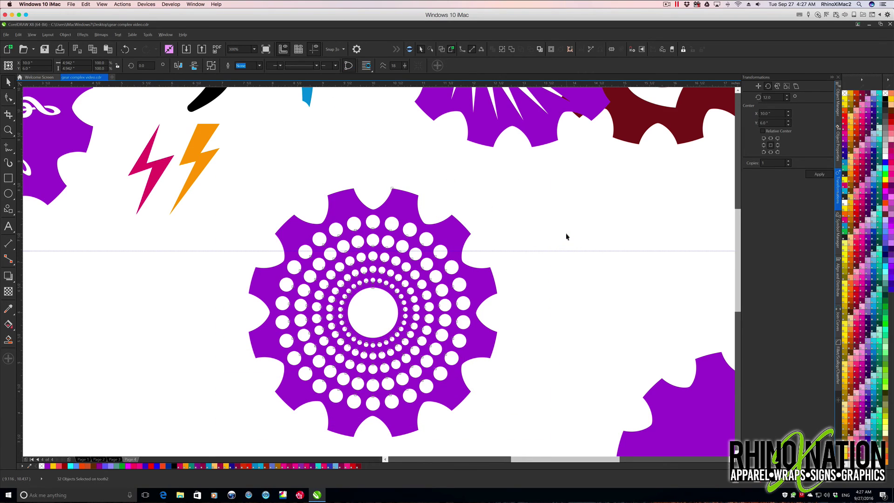
left_click_drag(412, 222, 410, 196)
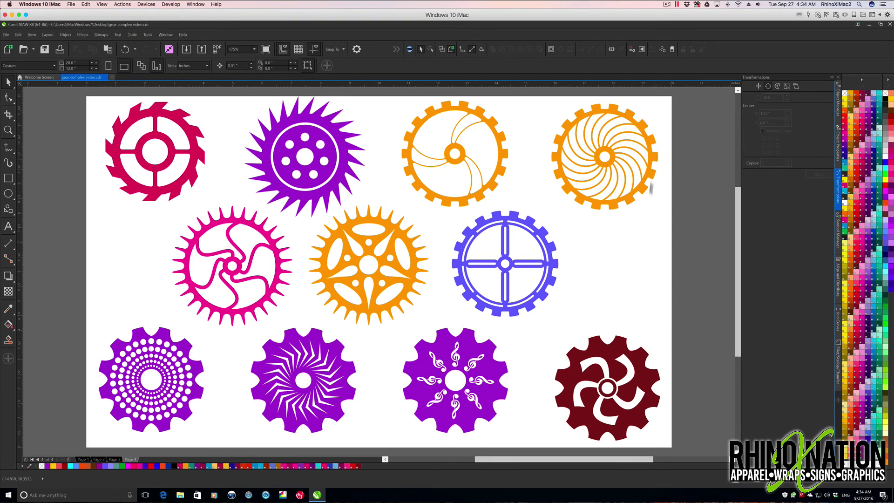